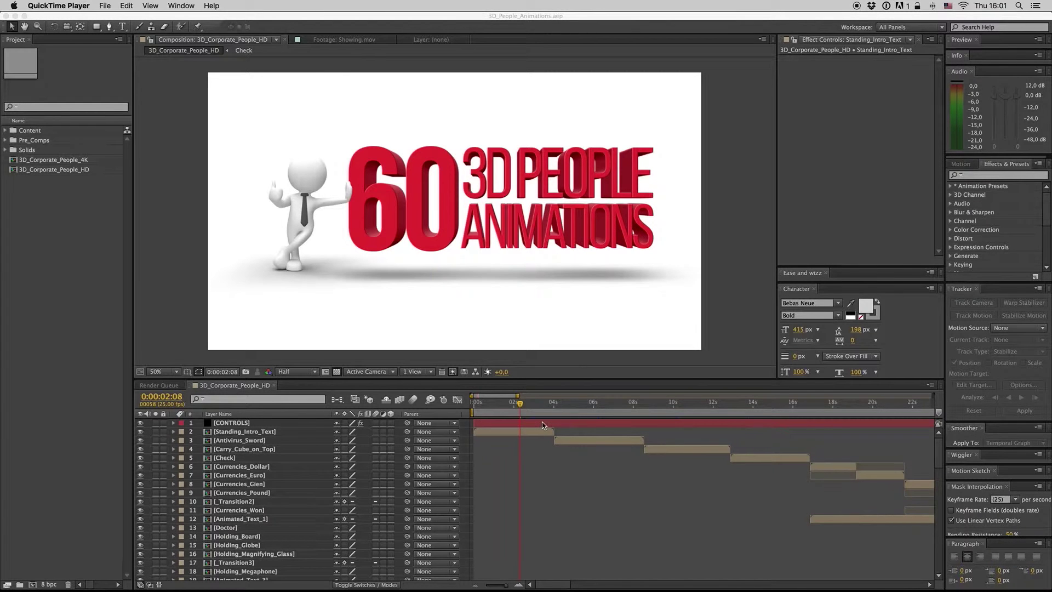
Step: Select the CONTROLS layer in the 3D_Corporate_People_HD composition and give its effect list slightly more height
click(542, 423)
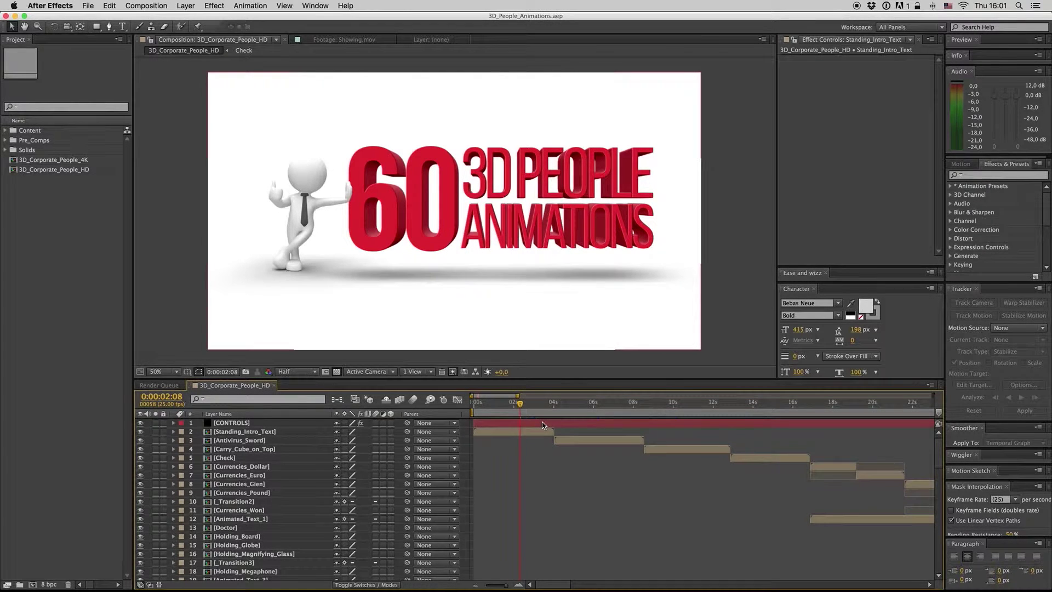
click(540, 424)
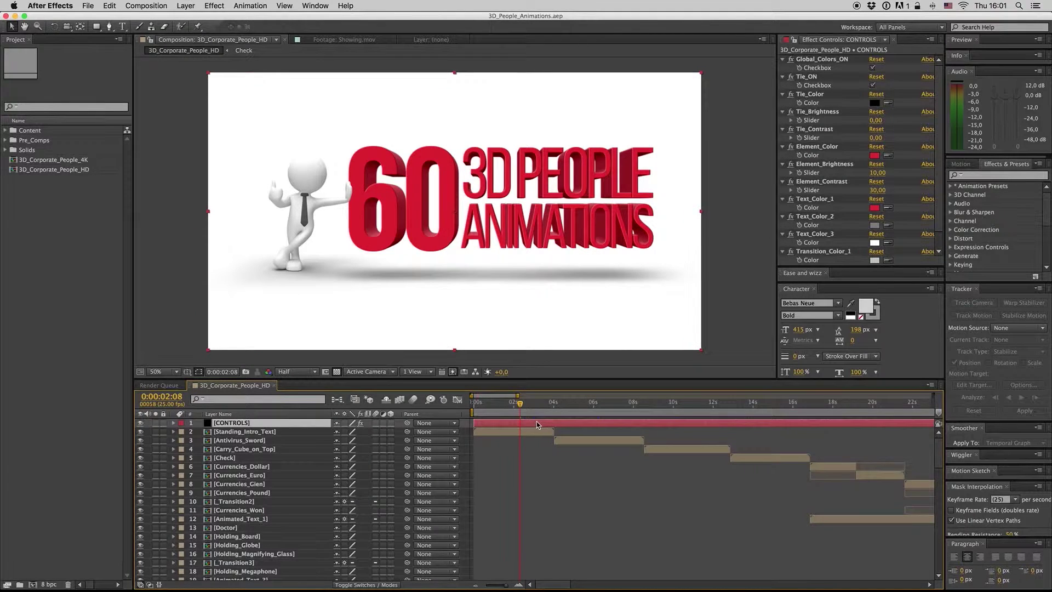
click(824, 60)
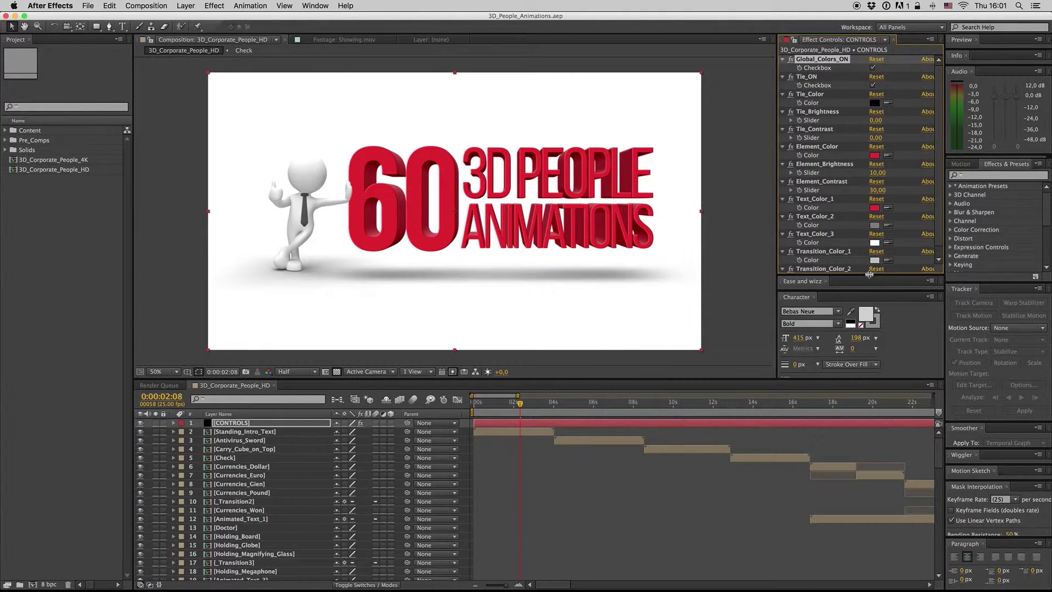
drag(876, 267, 875, 275)
click(521, 423)
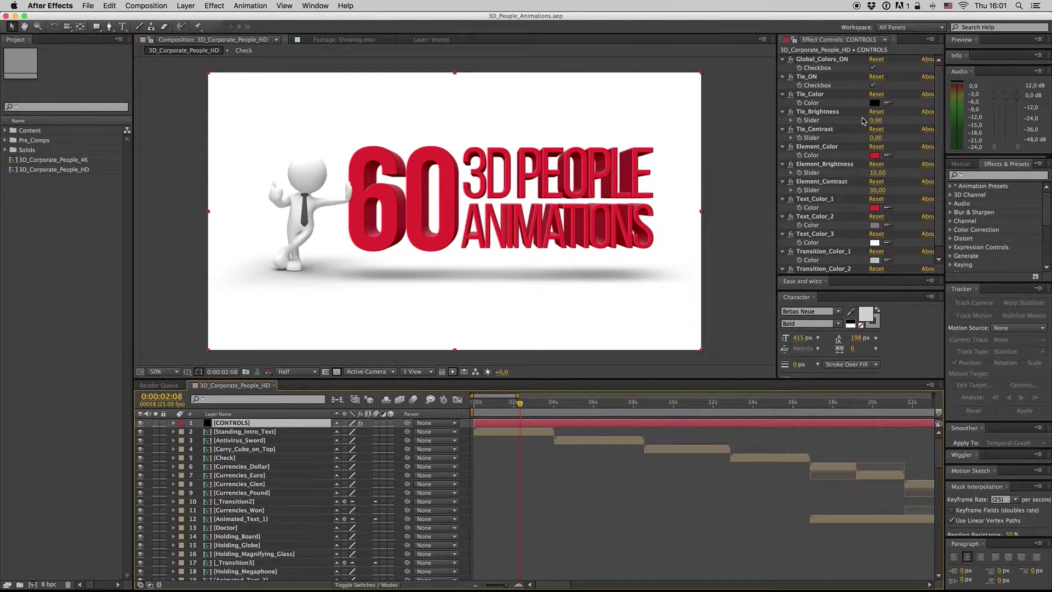
Step: Switch Tie_ON off and on again, try red as the Tie_Color, and undo the colour
click(873, 86)
click(873, 86)
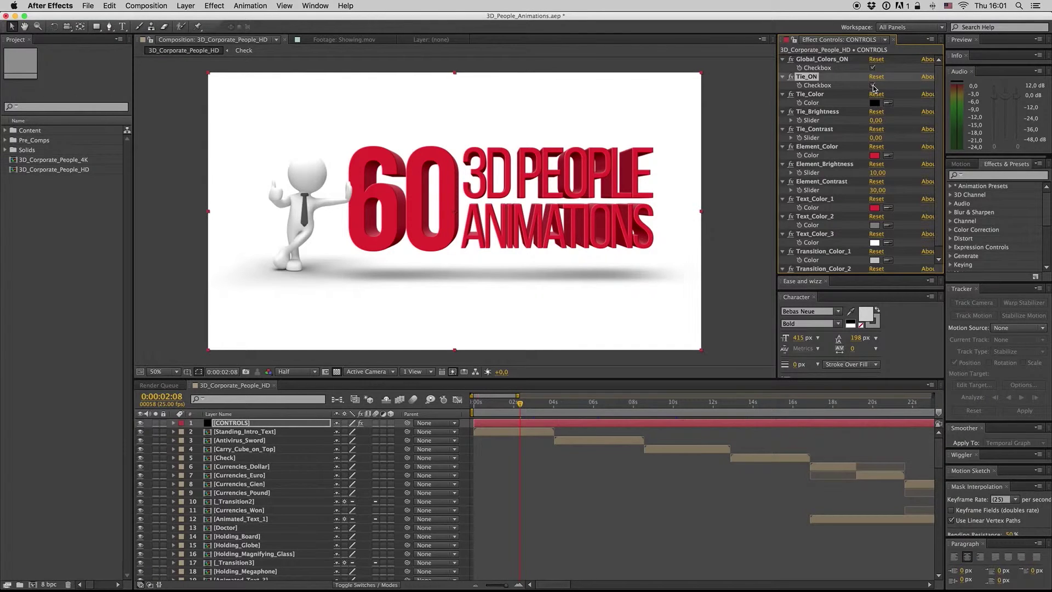
click(874, 102)
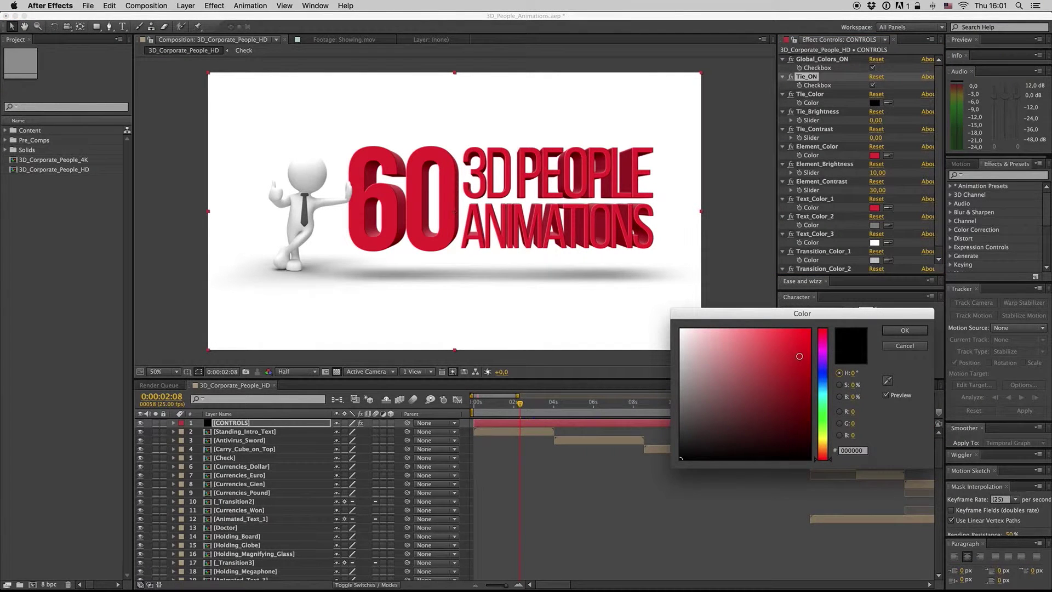
click(810, 329)
click(904, 331)
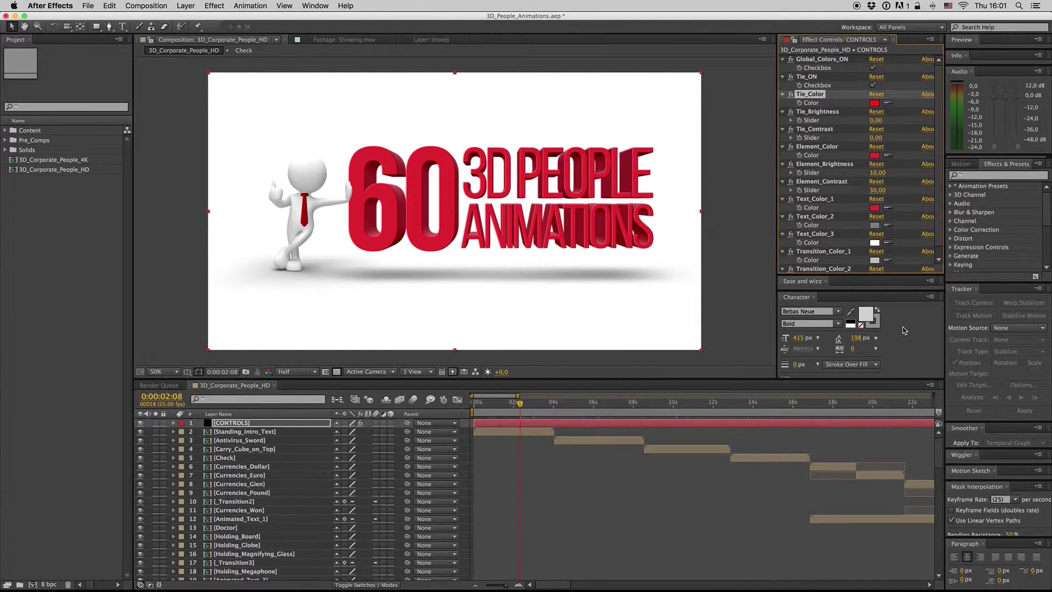
key(super+z)
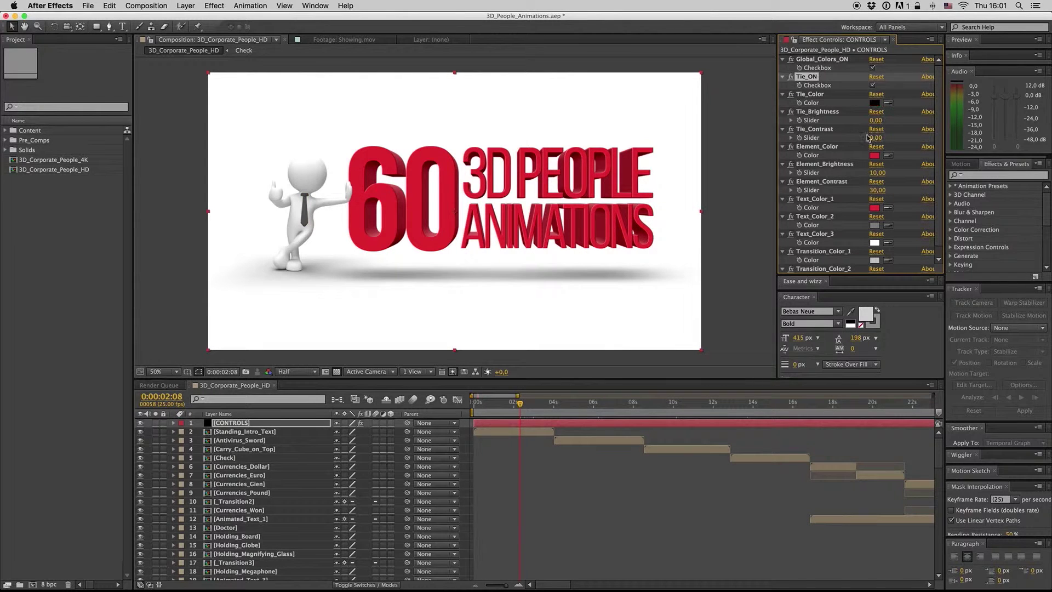
Step: Set the character's Tie_Color to pure red, FF0000
click(876, 104)
click(809, 335)
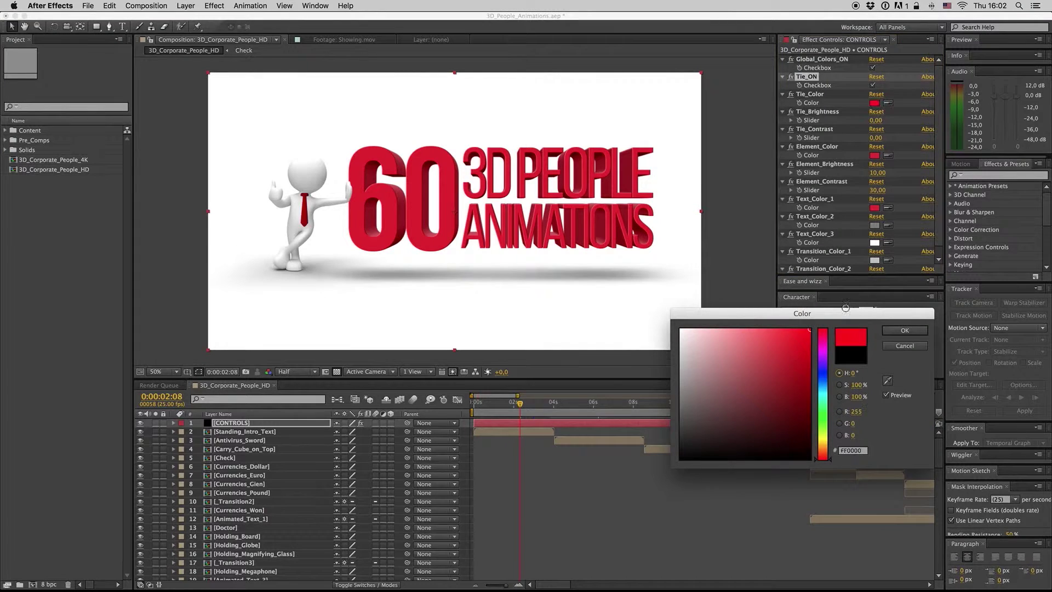
click(913, 331)
Step: Try different Tie_Brightness values such as 87, reset it, and undo the tie adjustments including the red Tie_Color
drag(874, 121, 920, 121)
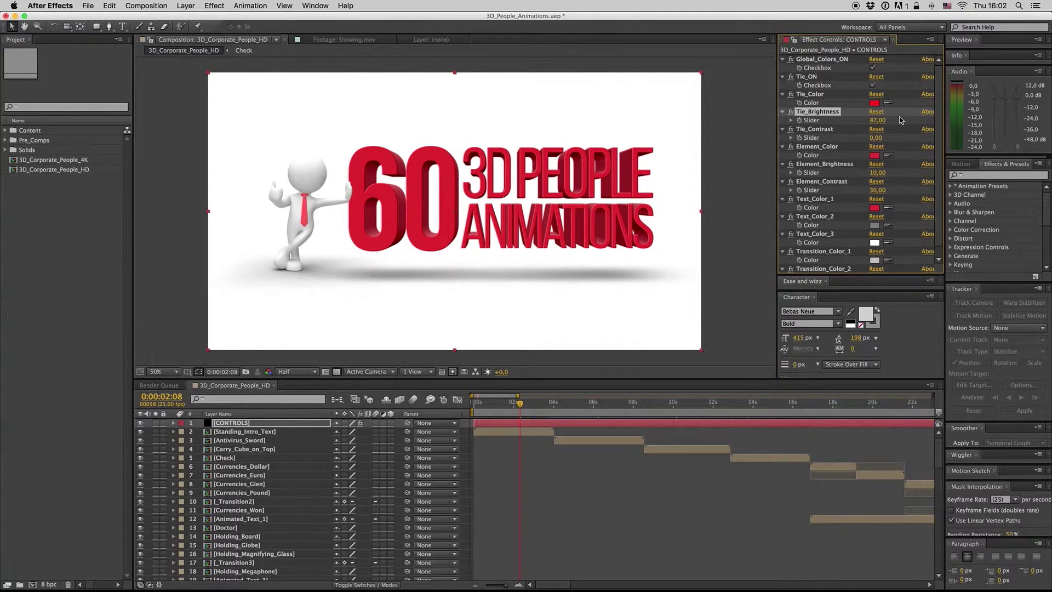
click(871, 121)
text(-79)
key(Return)
click(876, 111)
drag(876, 121, 885, 139)
key(super+z)
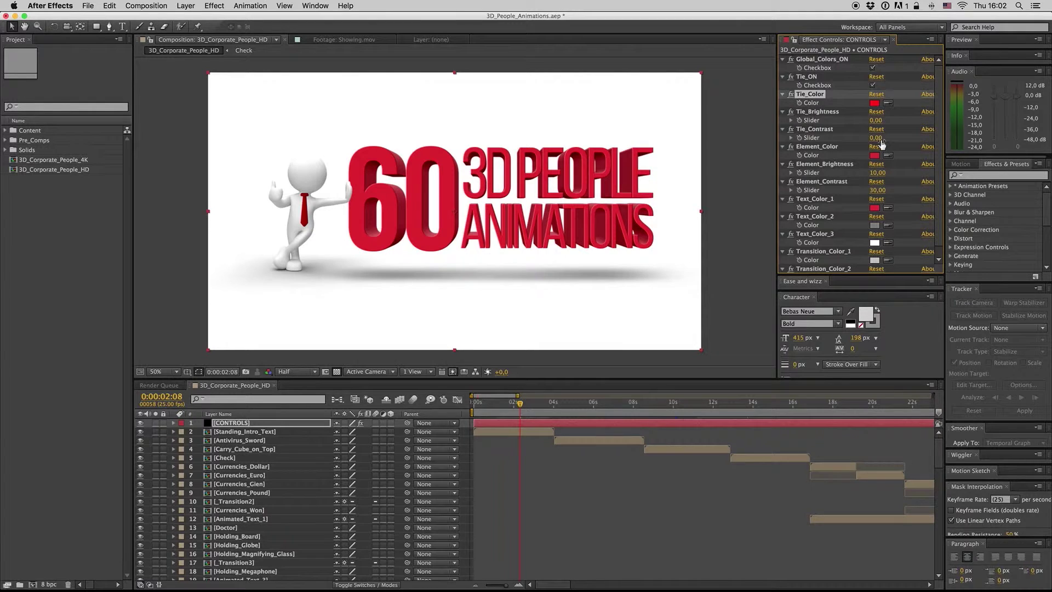
key(super+z)
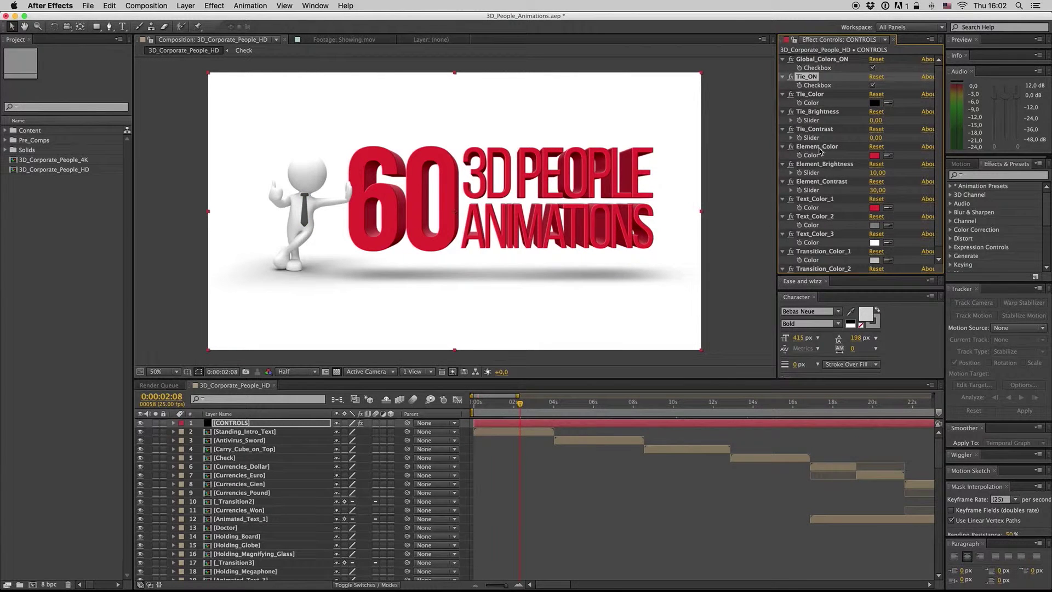
Step: Go to the SAFE cubes scene at 0:00:10:19 and set Element_Color to blue, 274DDB
click(818, 148)
click(601, 410)
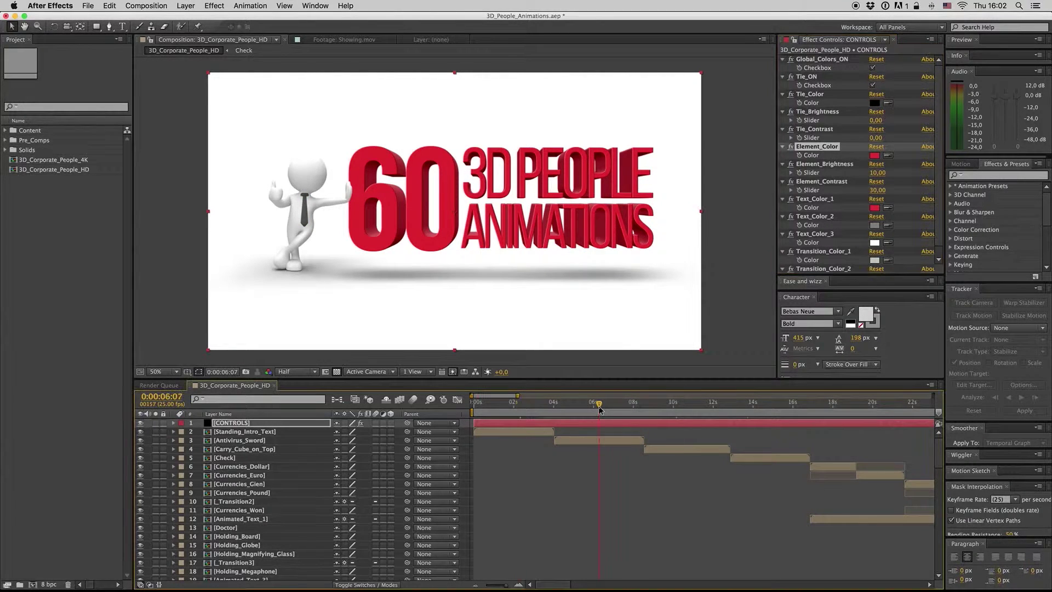
click(688, 406)
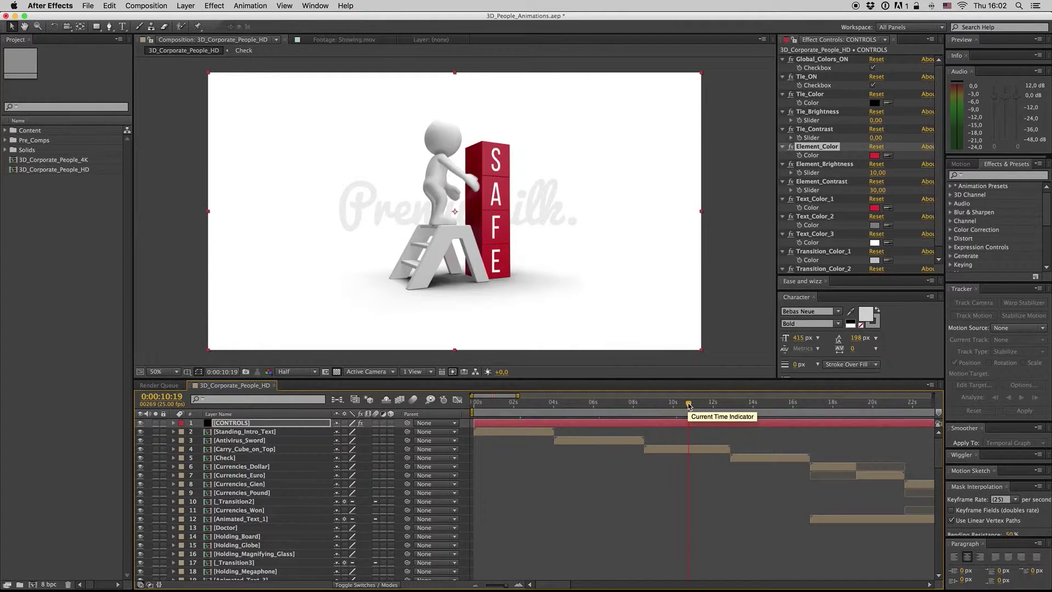
click(875, 156)
click(824, 377)
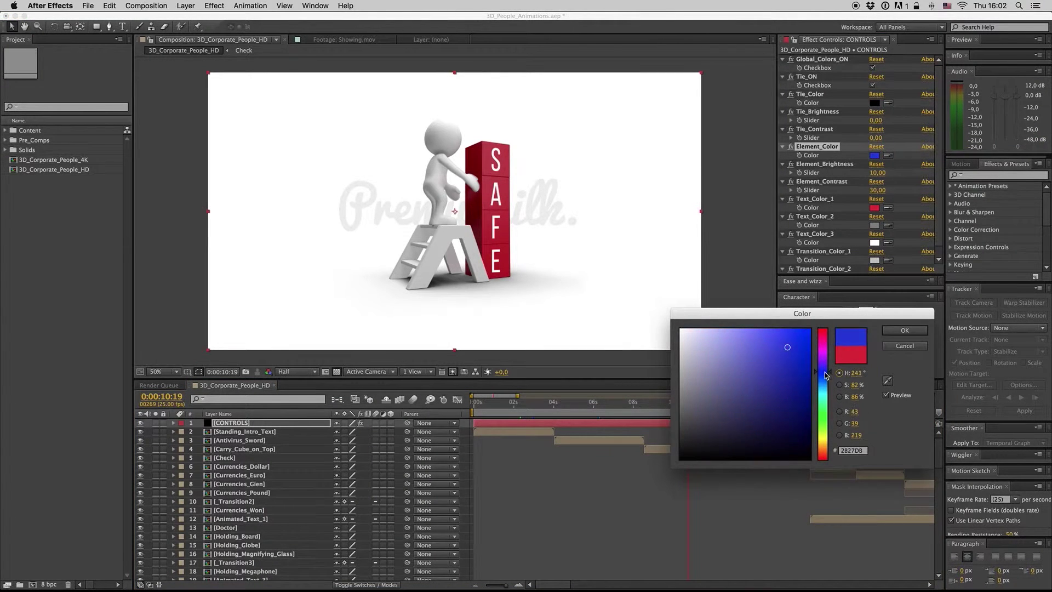
click(904, 330)
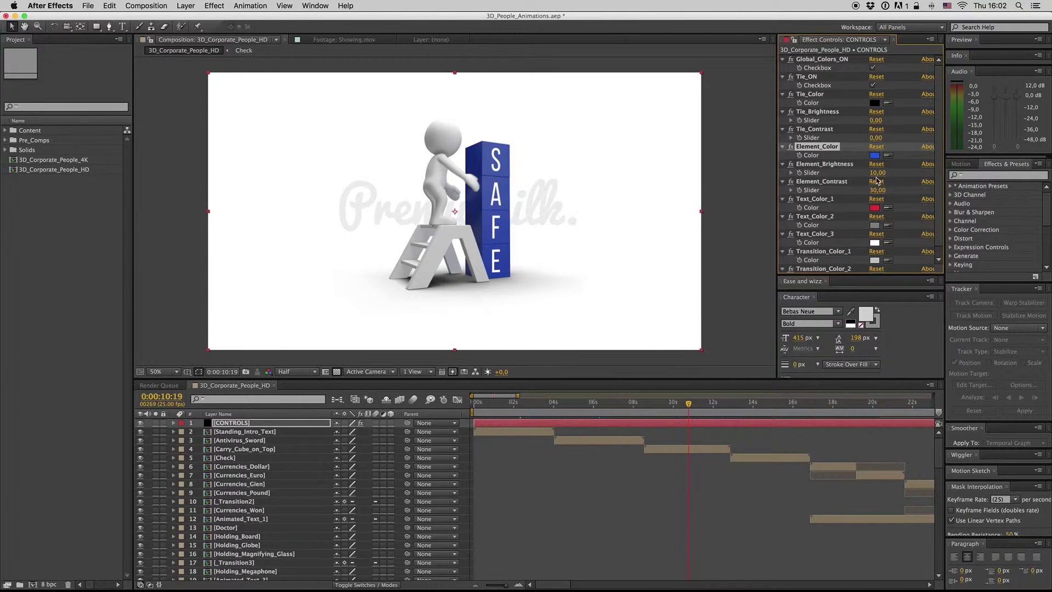
Step: Try an Element_Contrast of -21, and undo the element adjustments including the blue Element_Color
drag(877, 173, 849, 191)
key(super+z)
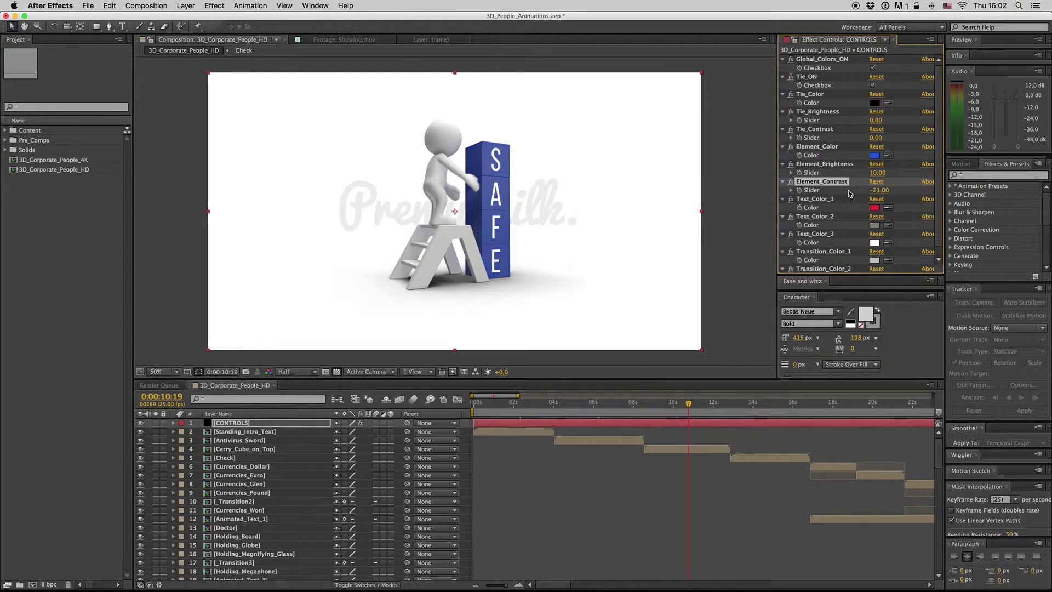
key(ctrl+z)
key(ctrl+z)
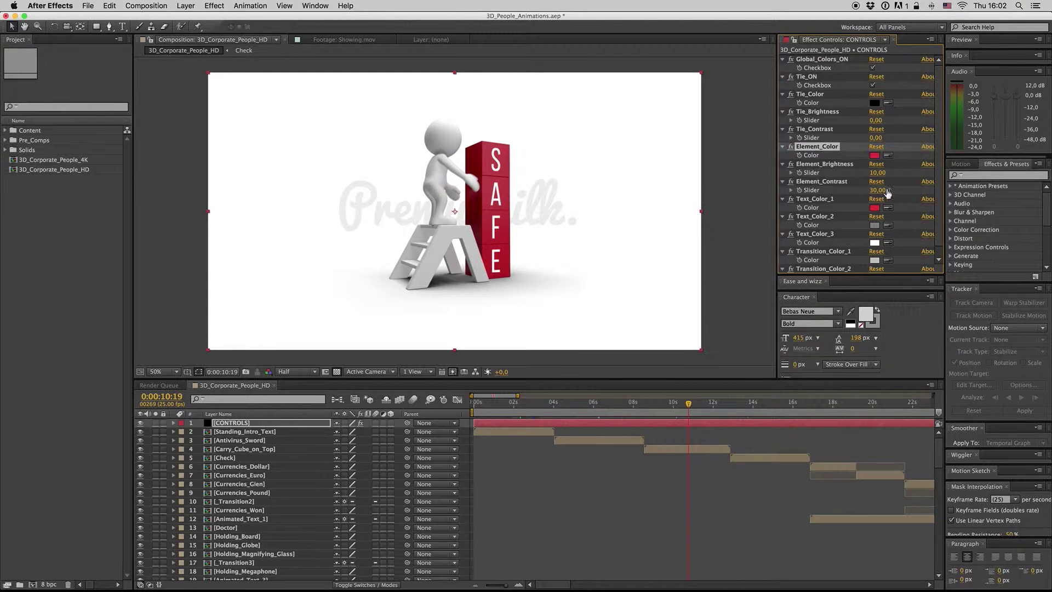
Step: Go to the intro title at 0:00:02:12, try purple as Text_Color_1, and undo it
click(524, 403)
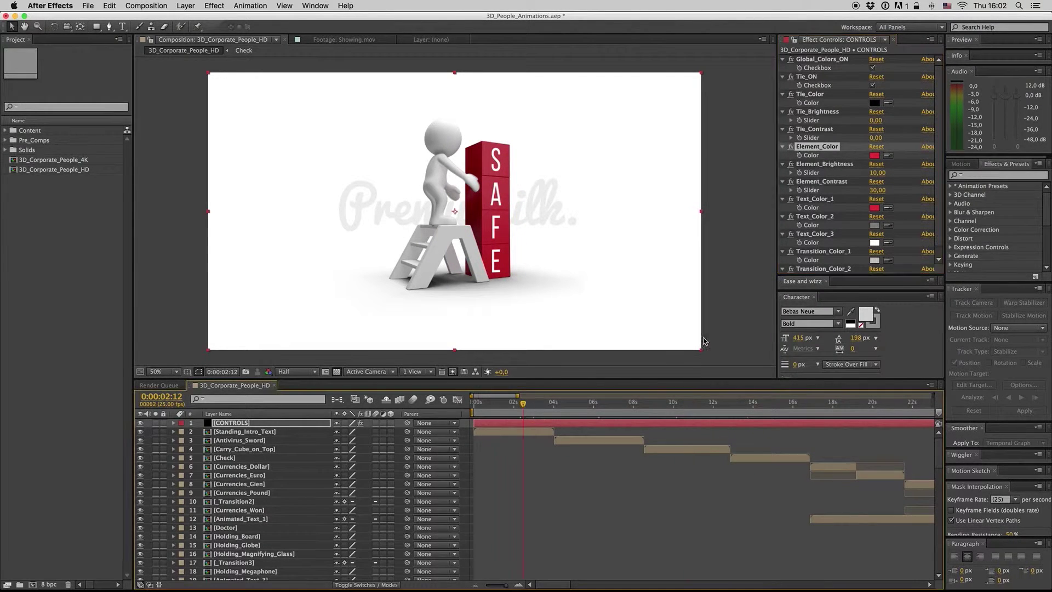
click(874, 207)
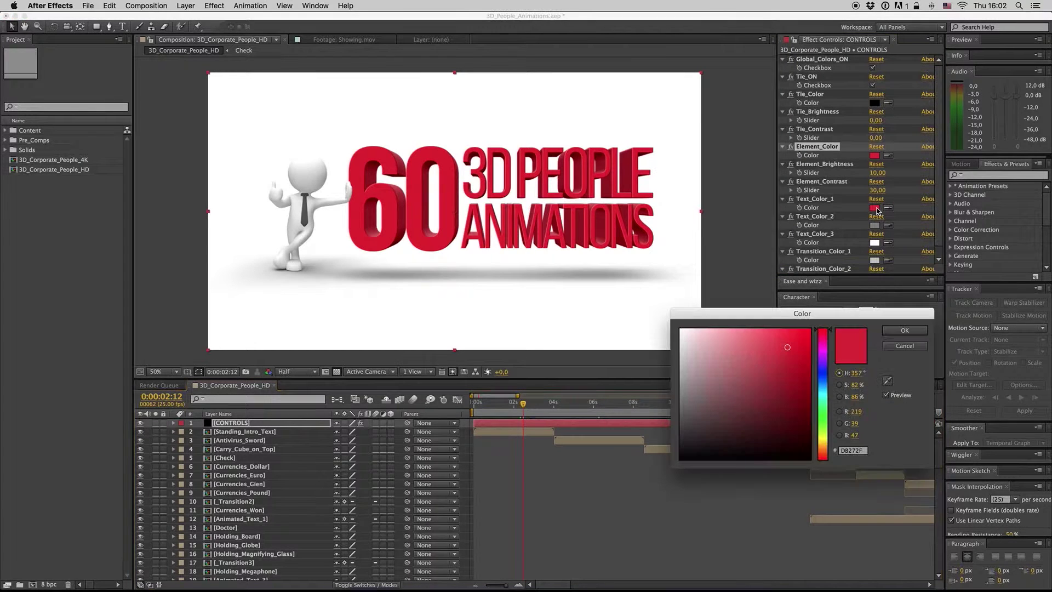
drag(821, 367, 826, 359)
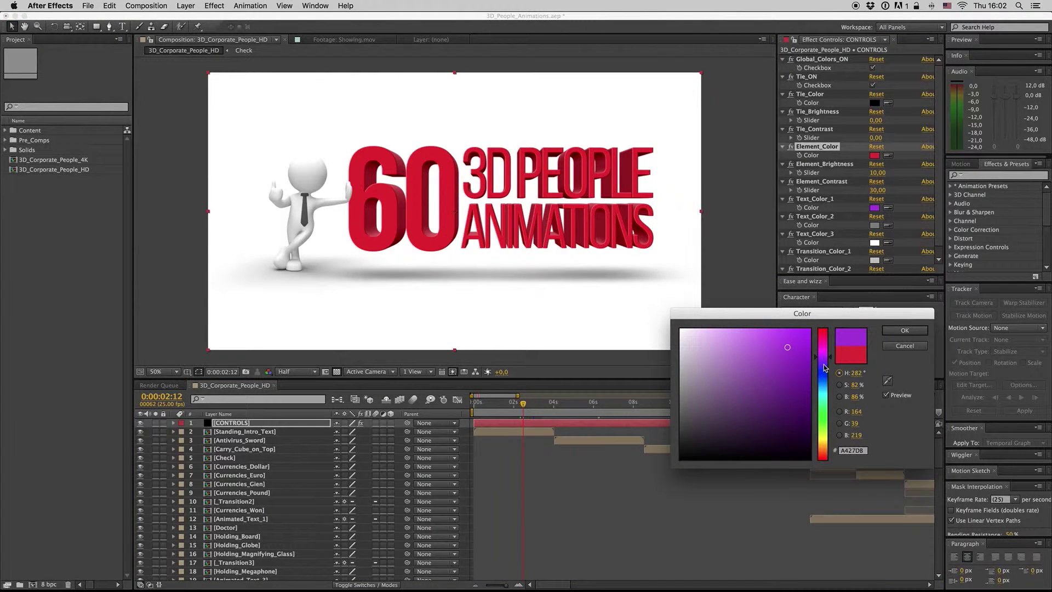
click(905, 330)
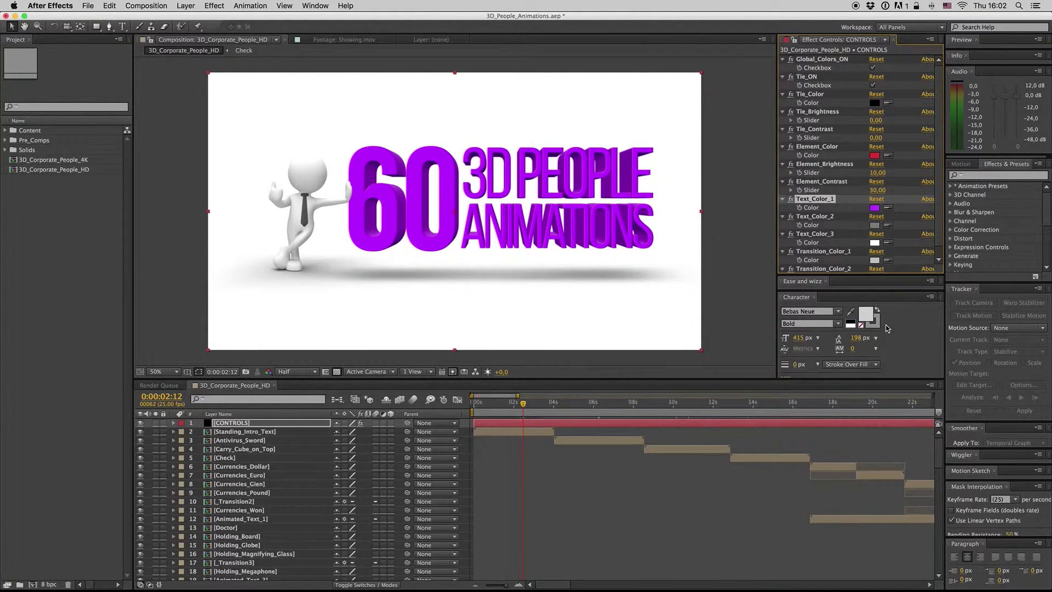
key(super+z)
Step: Go to the 4K/HD TEMPLATE scene at 0:00:20:05, try cyan as Text_Color_2, and undo it
click(820, 218)
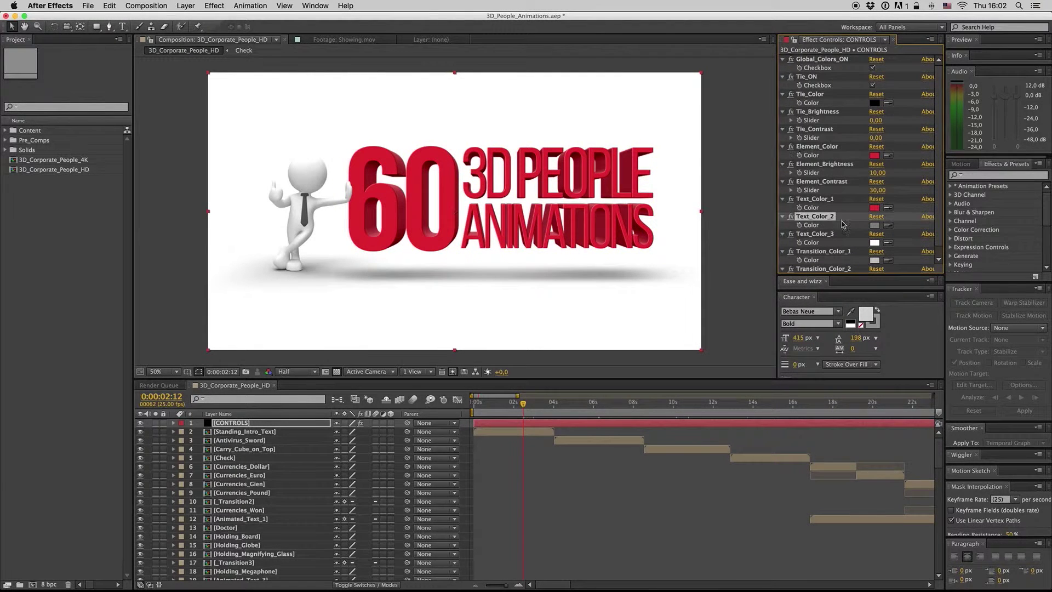
click(875, 417)
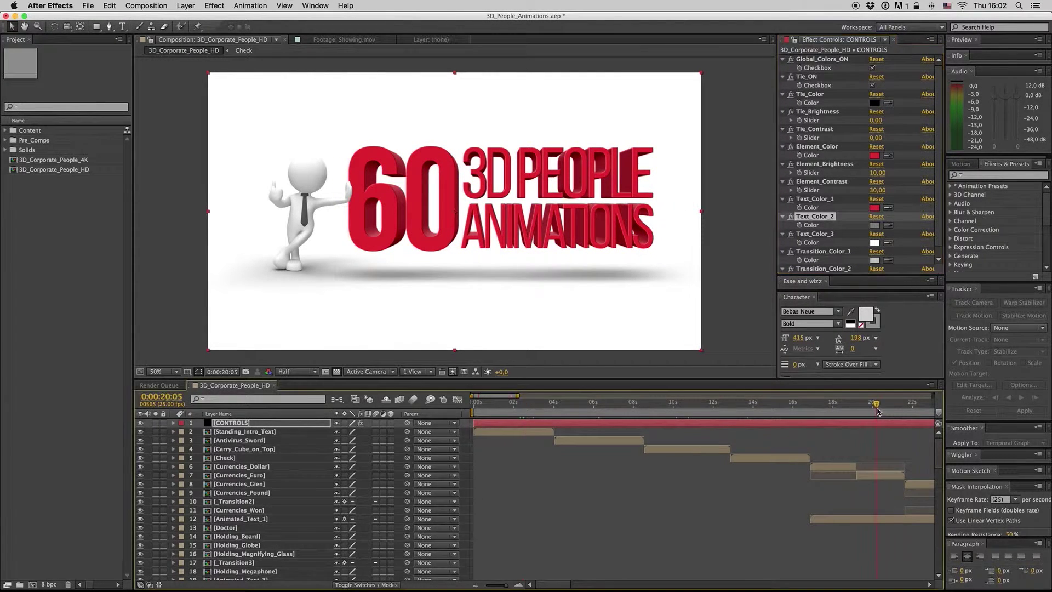
click(874, 226)
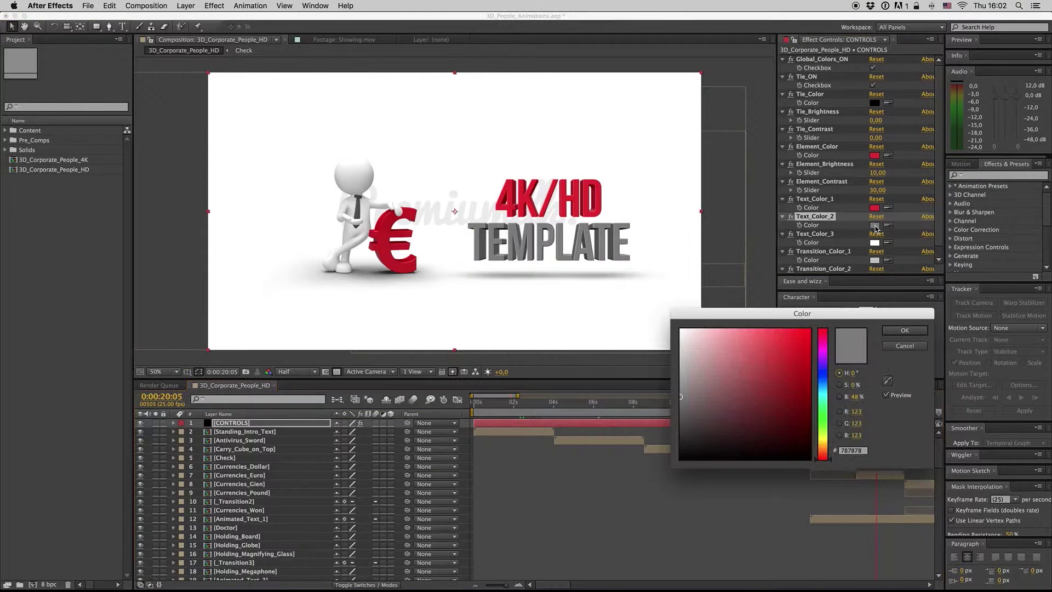
click(824, 392)
click(799, 337)
click(904, 331)
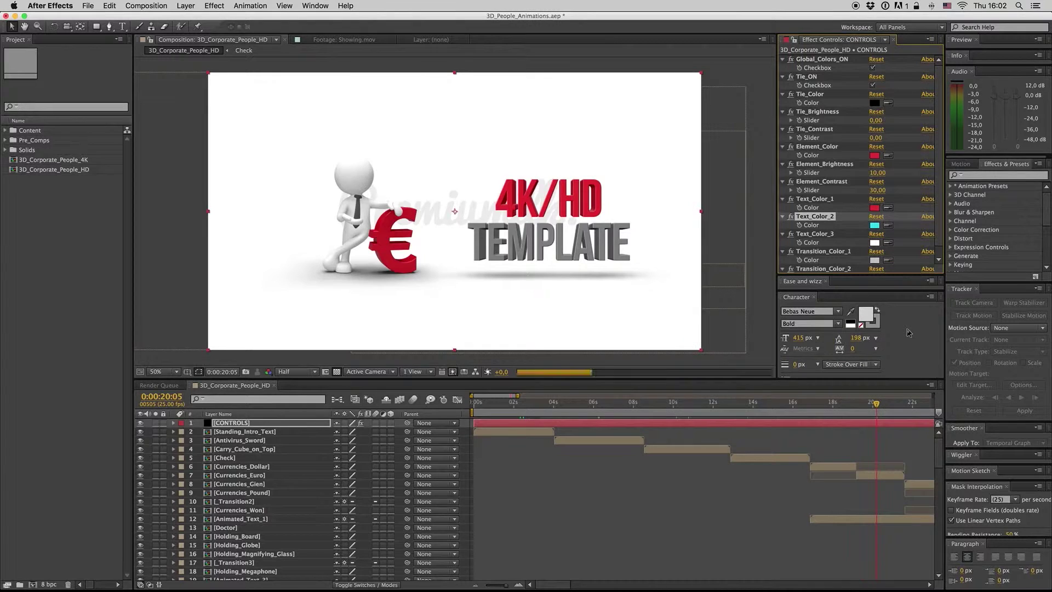
key(ctrl+z)
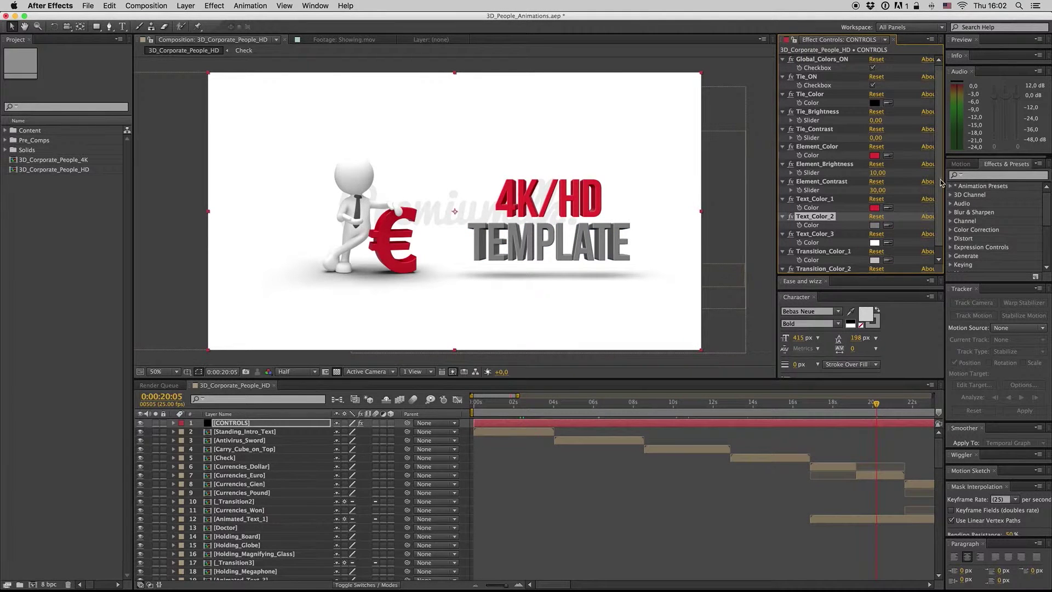
Step: Review the remaining global colour controls: Text_Color_3, Transition_Color_1 and Transition_Color_2
scroll(941, 183, down, 1)
click(819, 227)
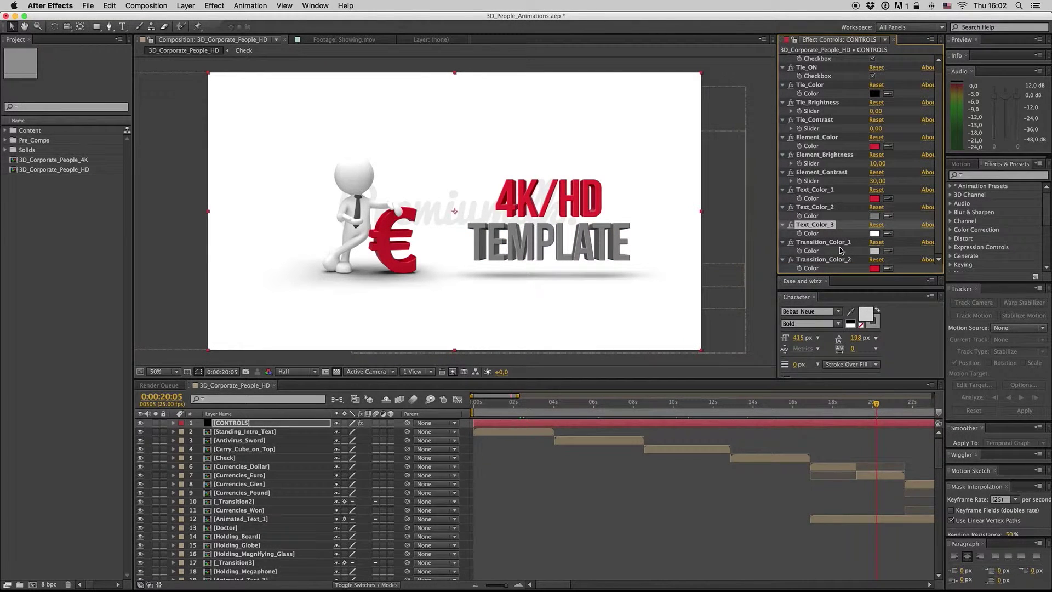
click(827, 243)
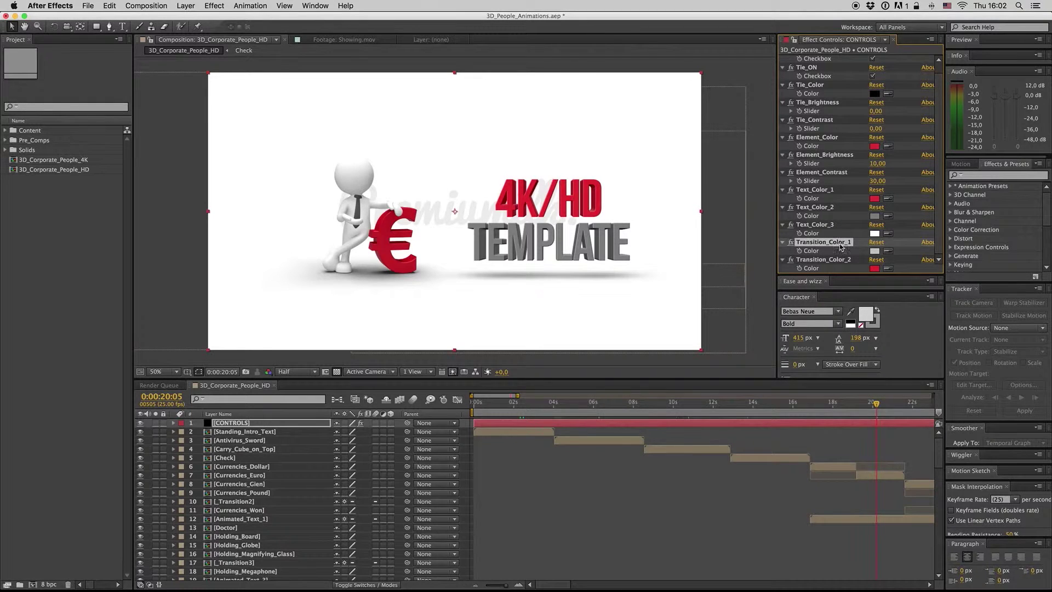
click(838, 260)
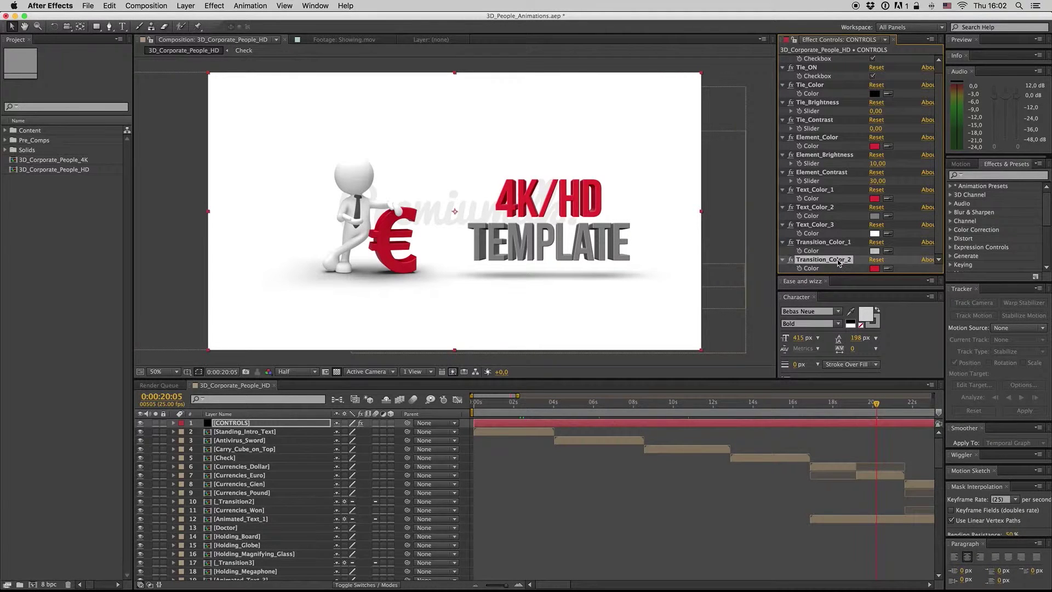
Step: Turn off the Global_Colors_ON checkbox on the CONTROLS layer
scroll(938, 164, up, 1)
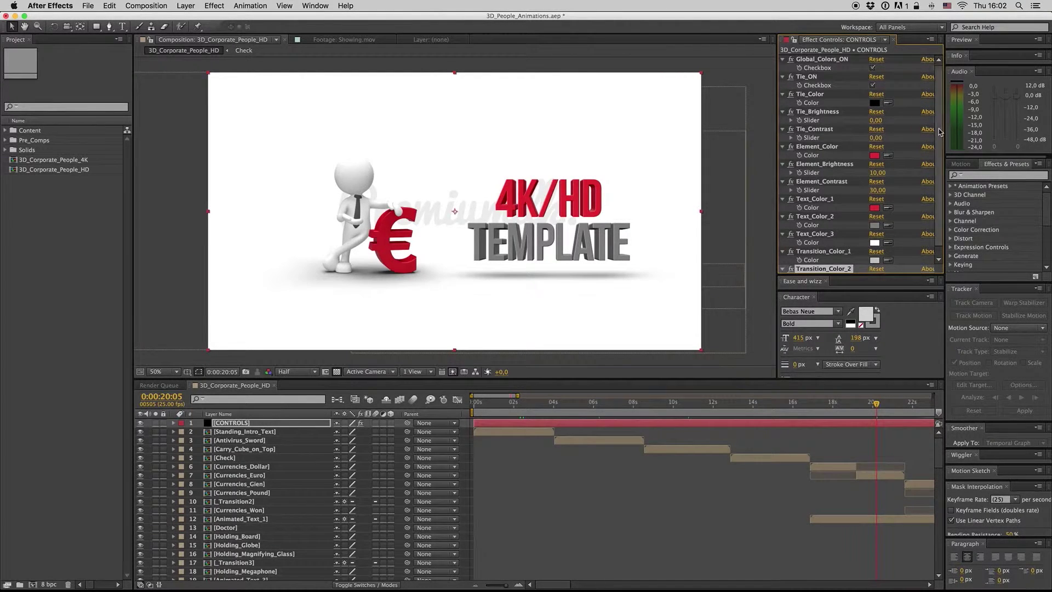
click(813, 60)
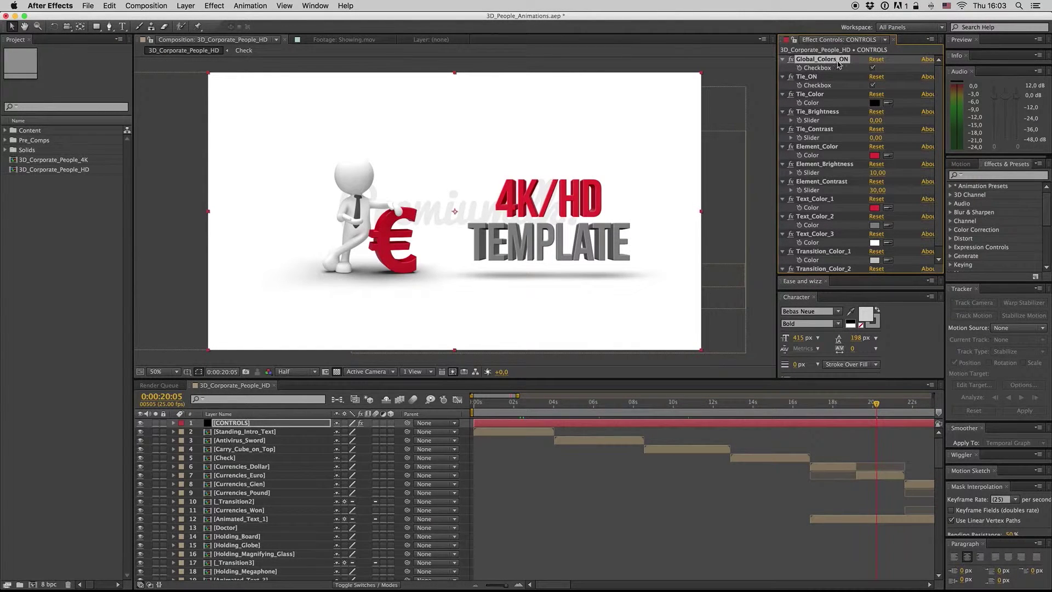
click(873, 69)
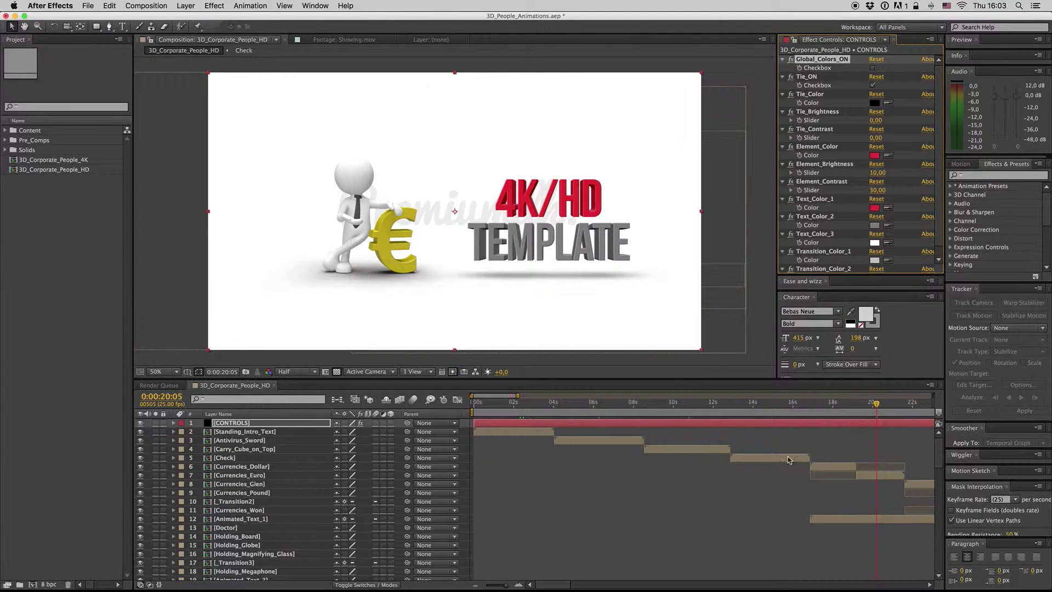
Step: Go to the checklist scene at 0:00:14:18, open its Check precomposition and select the LOCAL_CONTROL layer
click(766, 404)
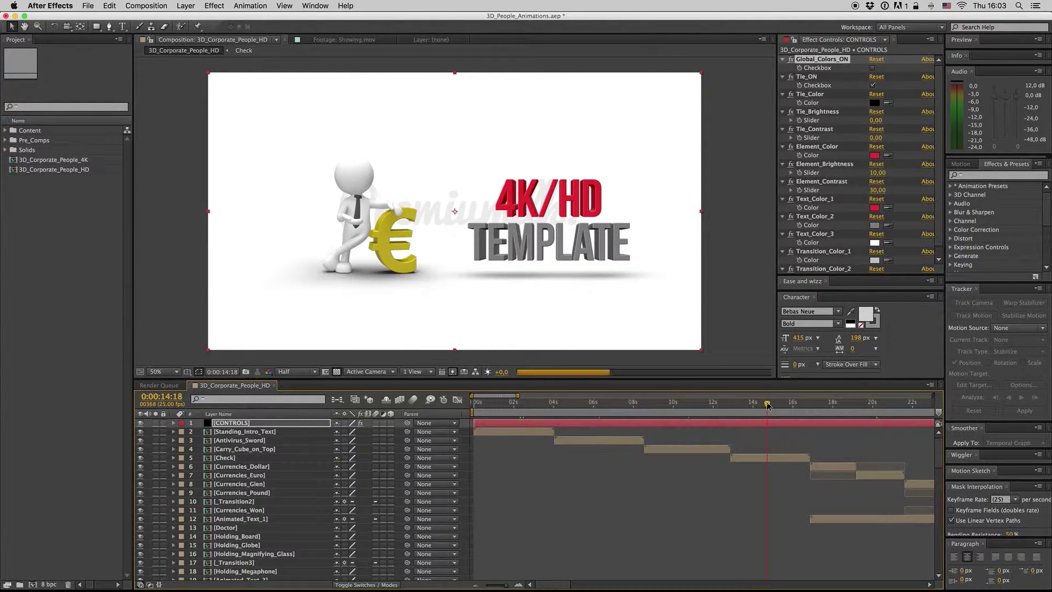
click(770, 458)
double_click(770, 458)
click(511, 422)
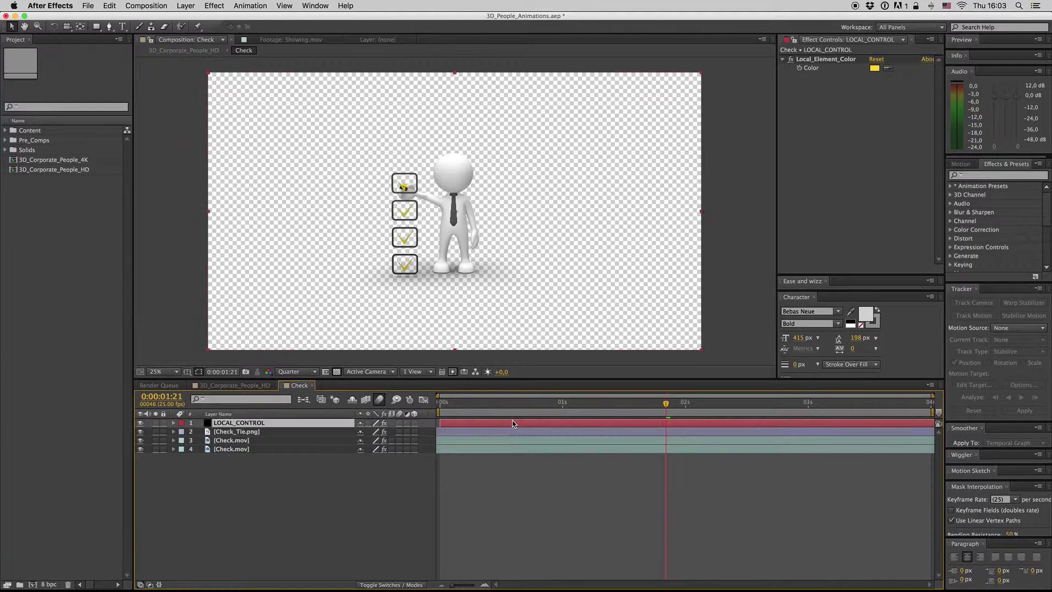
Step: Set the Local_Element_Color on the Check composition's LOCAL_CONTROL layer to magenta FF00E0 and preview the checkmarks at 0:00:01:03
click(874, 68)
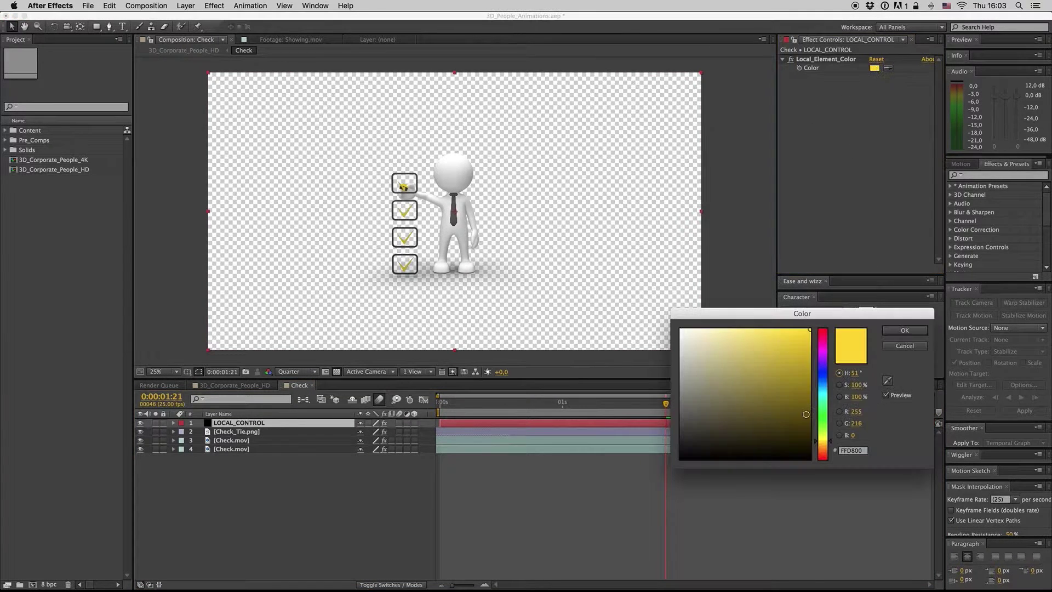
click(826, 355)
drag(826, 355, 825, 340)
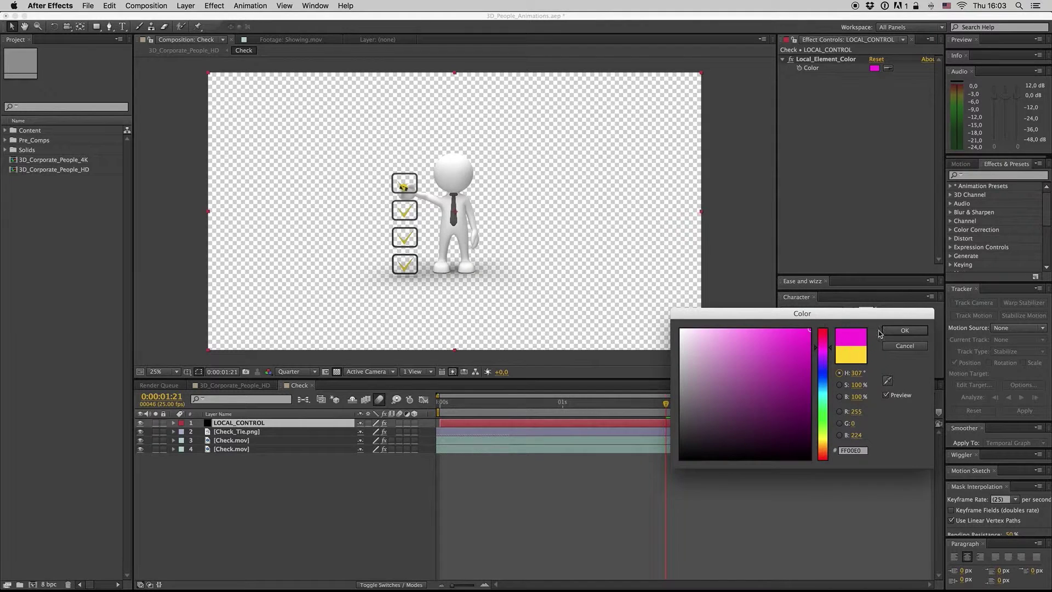
click(909, 331)
click(580, 415)
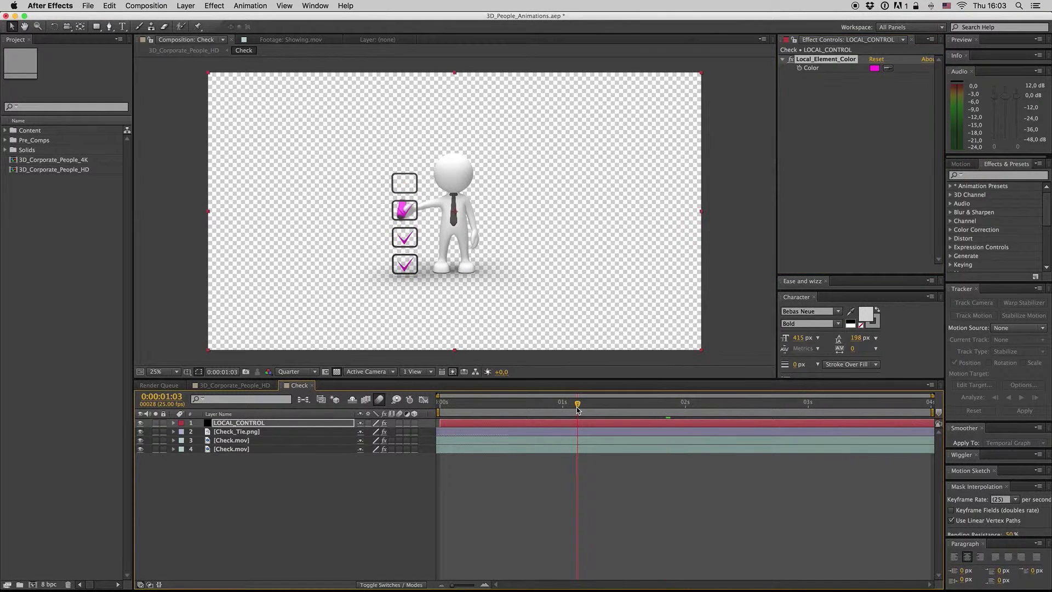
Step: Return to the 3D_Corporate_People_HD composition and turn on Global_Colors_ON on the CONTROLS layer
click(246, 386)
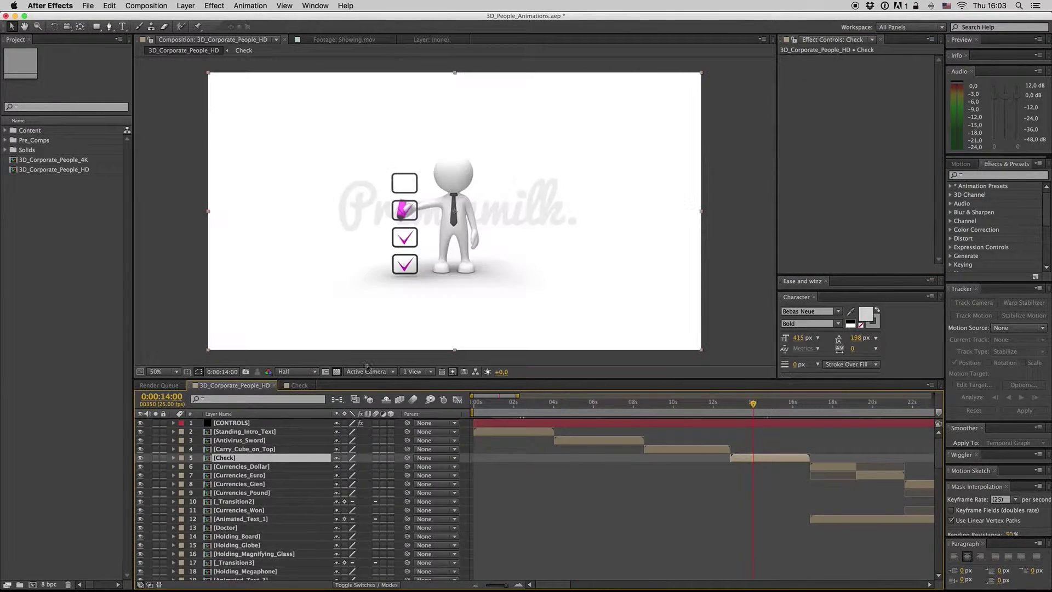
click(773, 426)
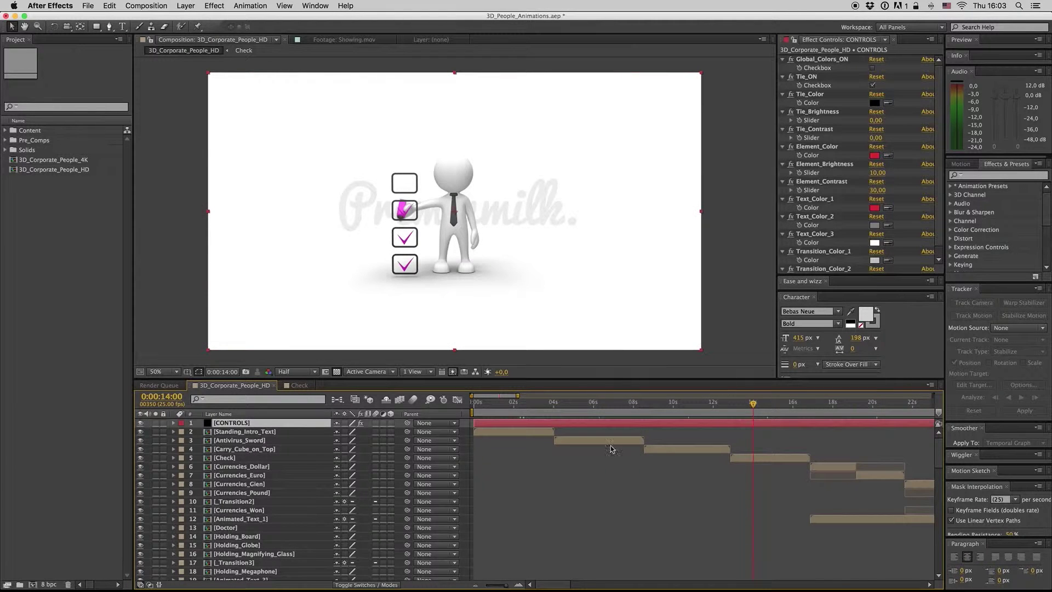
click(873, 68)
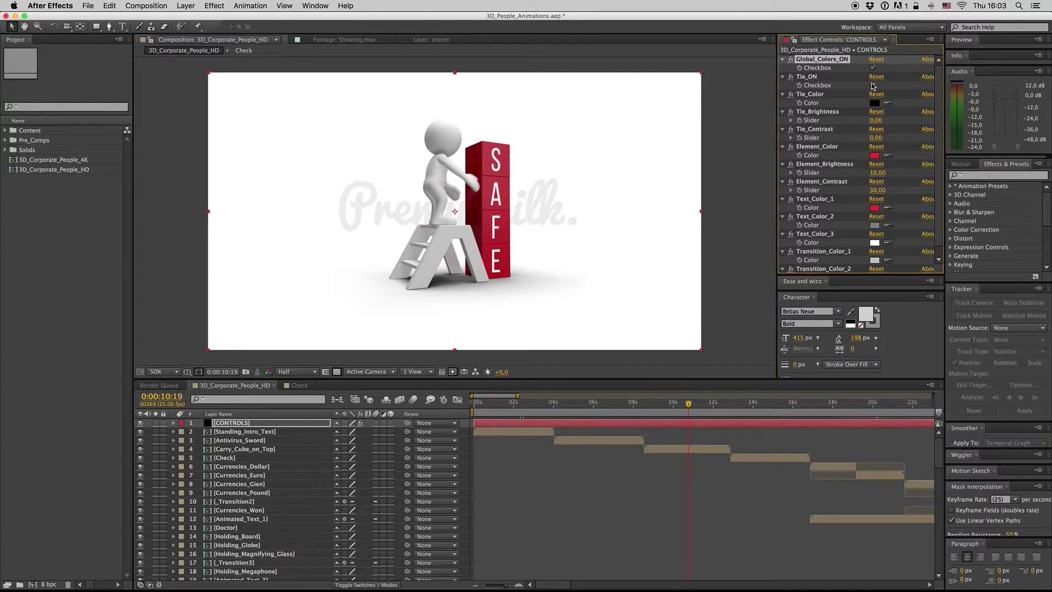
click(611, 498)
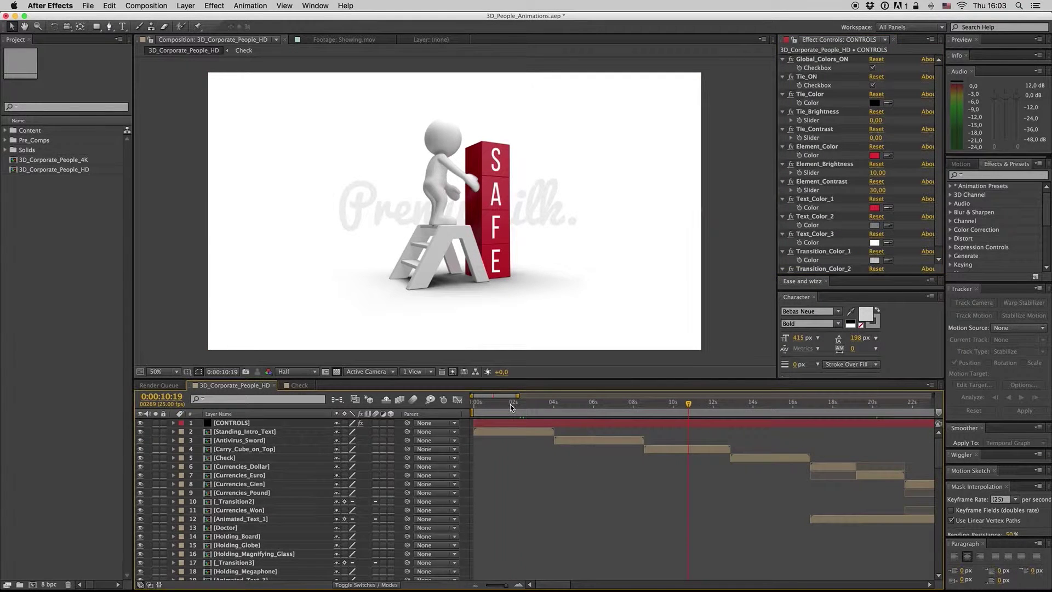
Step: Go to the 4K/HD TEMPLATE scene at 0:00:18:12 and reveal the Animated_Text_1 layer's source in the project
click(510, 405)
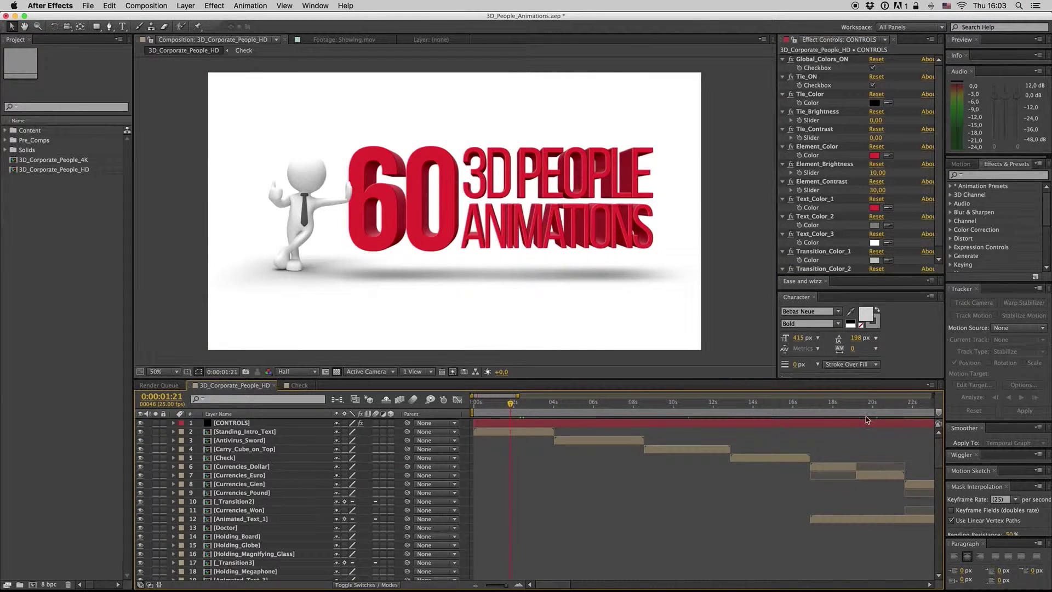
click(841, 404)
click(846, 518)
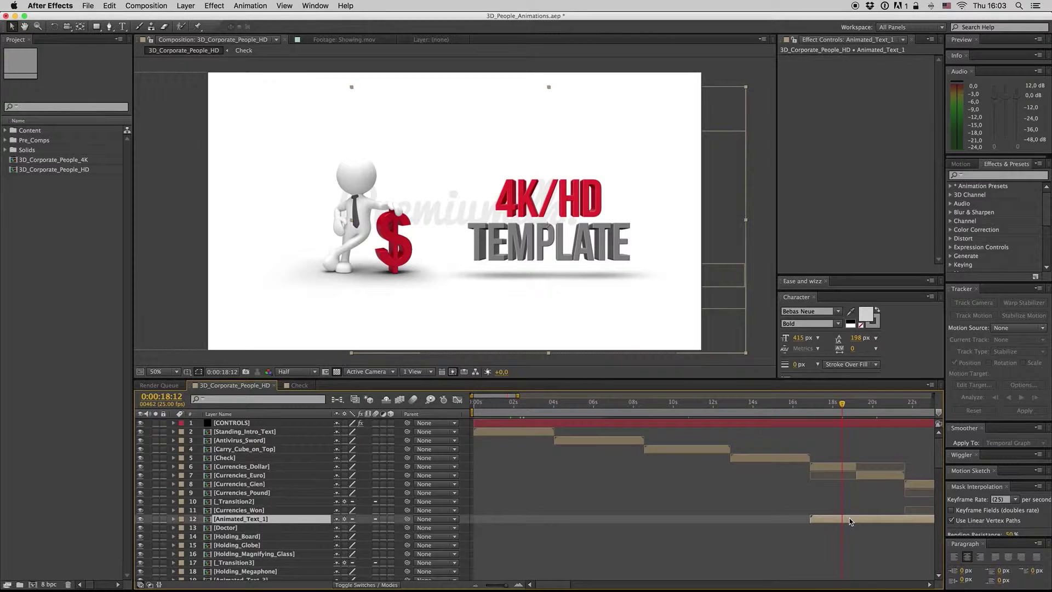
right_click(847, 517)
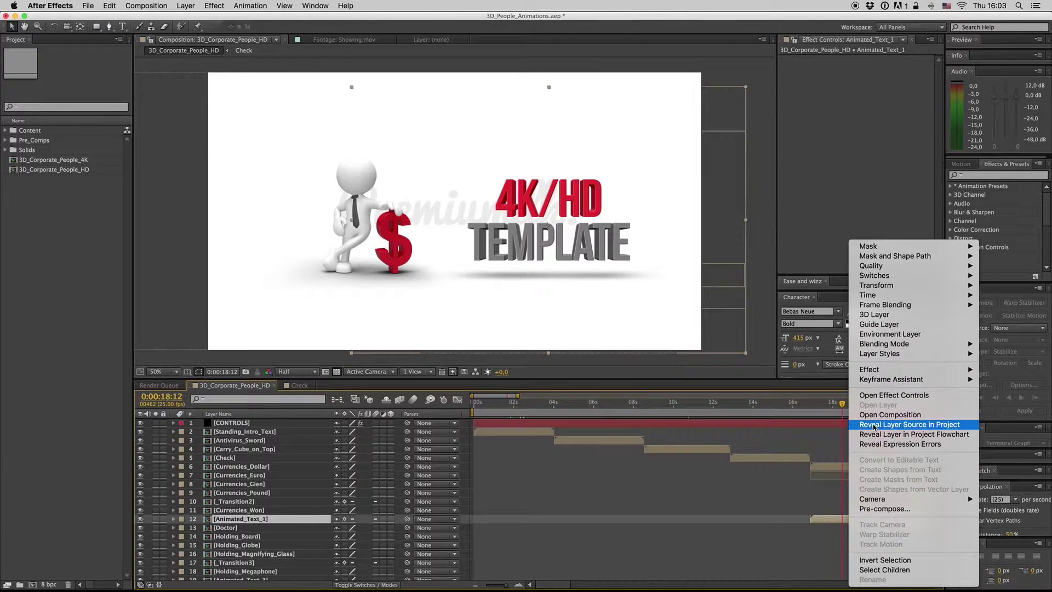
click(874, 425)
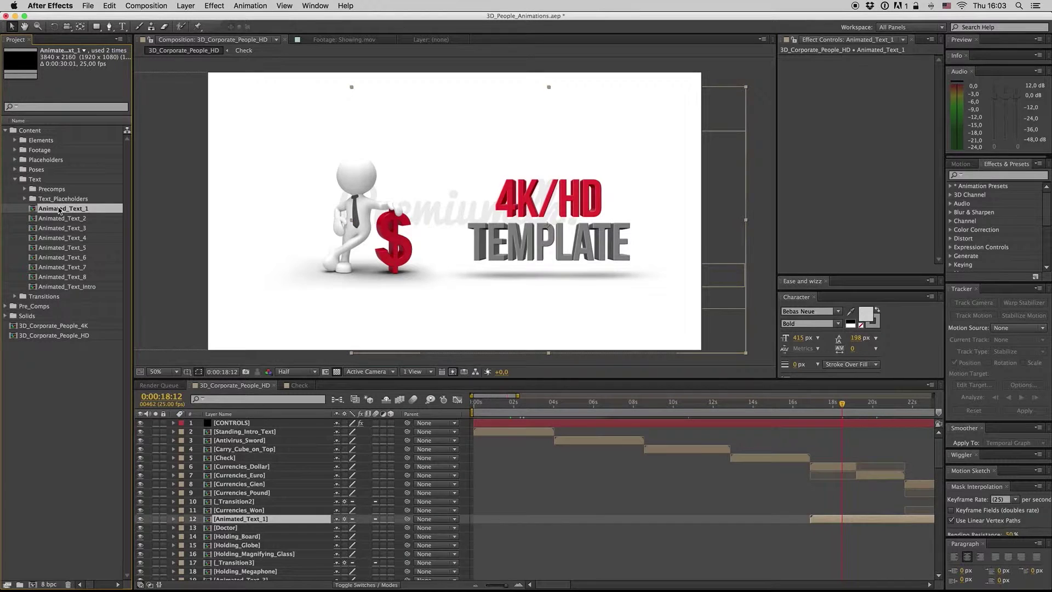
Step: Open Text_Placeholder_1_1 from the Text_Placeholders folder and replace its 4K/HD text with NEW TEXT
click(25, 199)
click(87, 208)
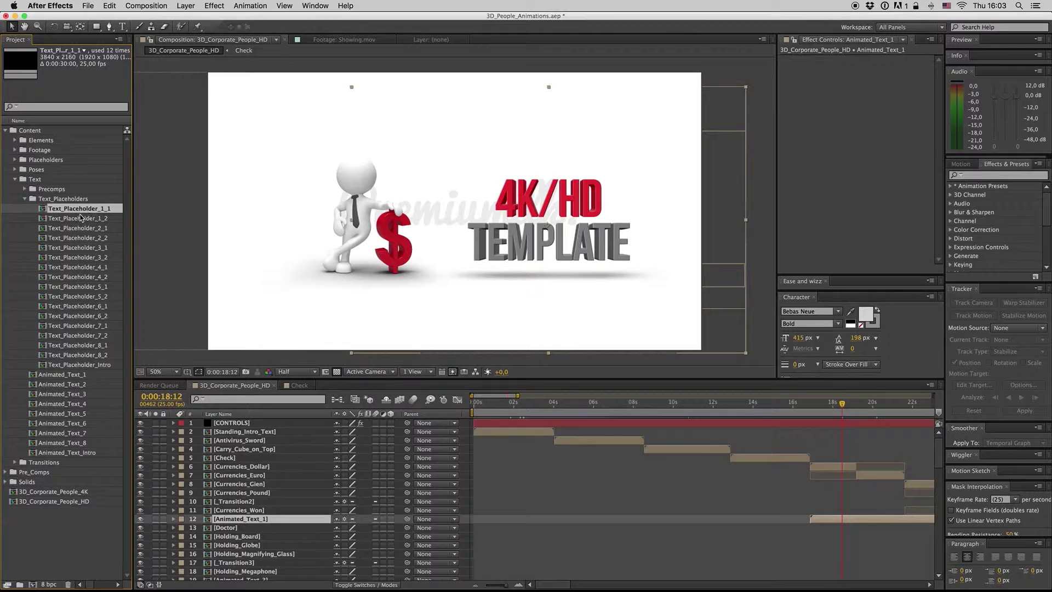
double_click(81, 212)
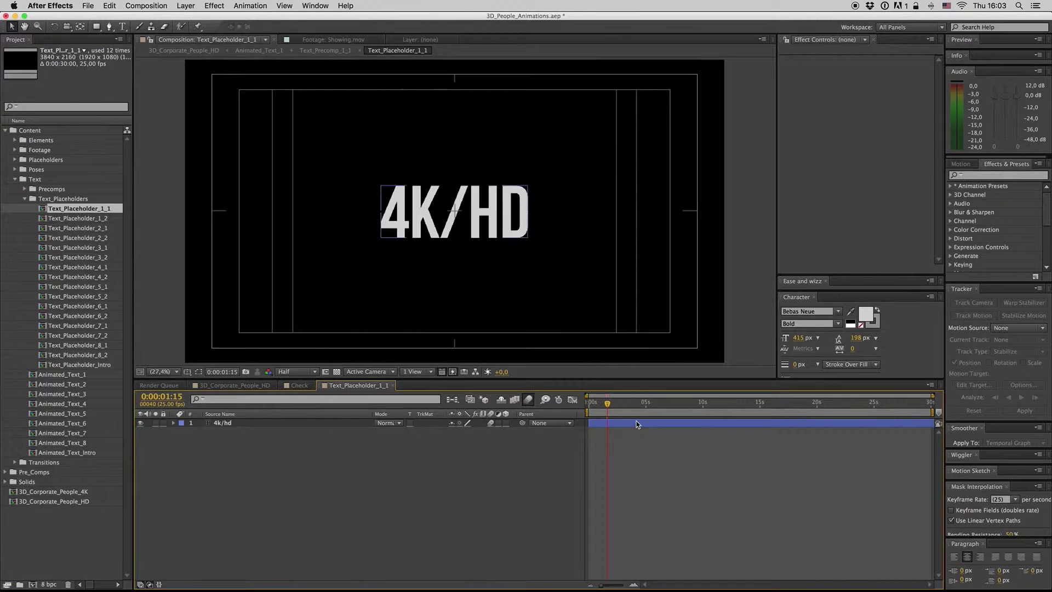
double_click(454, 210)
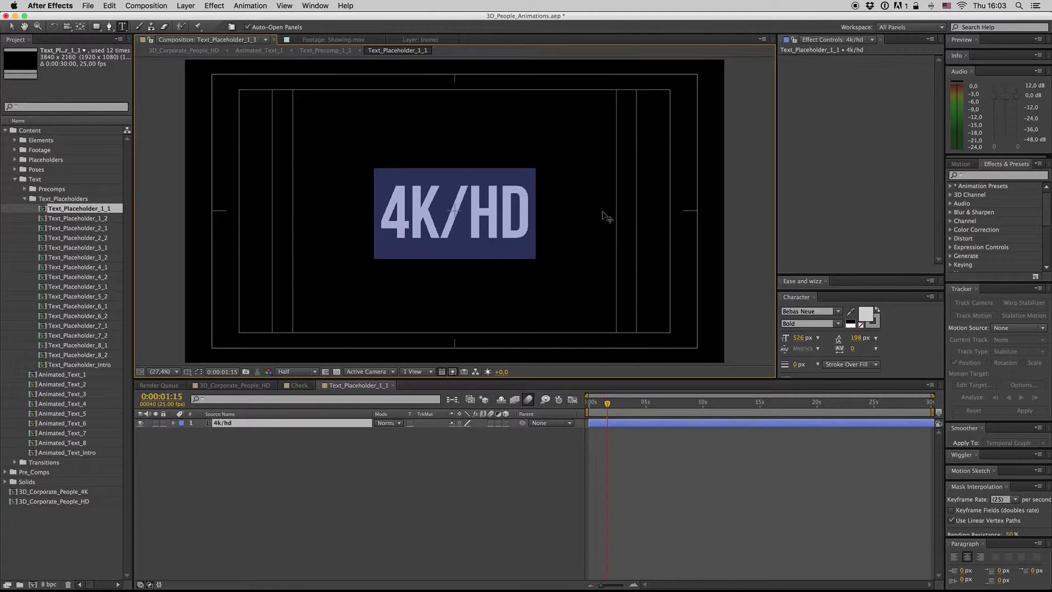
text(NEW TEXT)
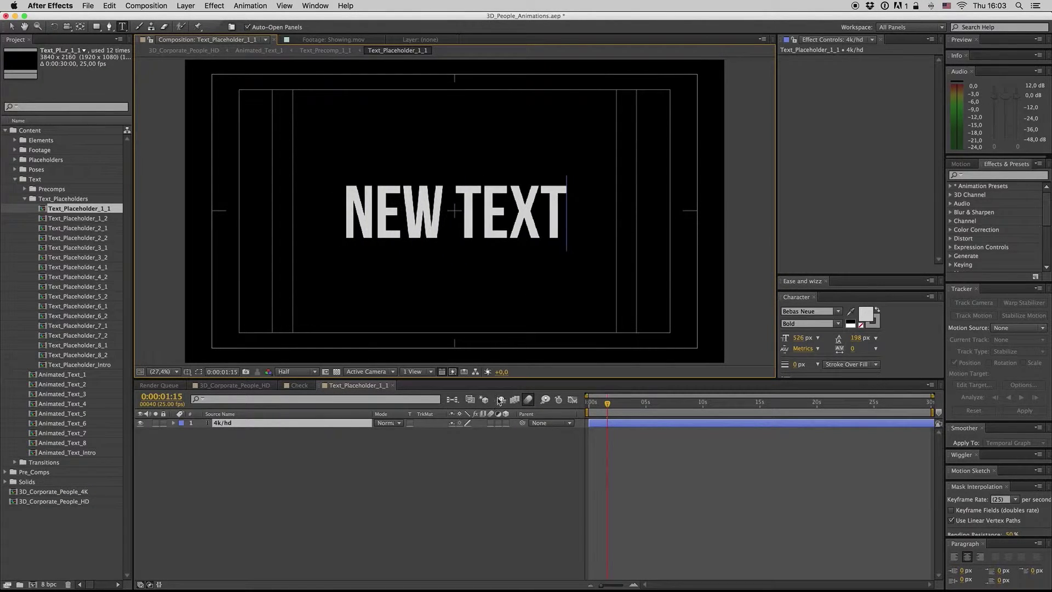
Step: Close the Check composition, preview the edited title in 3D_Corporate_People_HD, and undo the text replacement
click(300, 385)
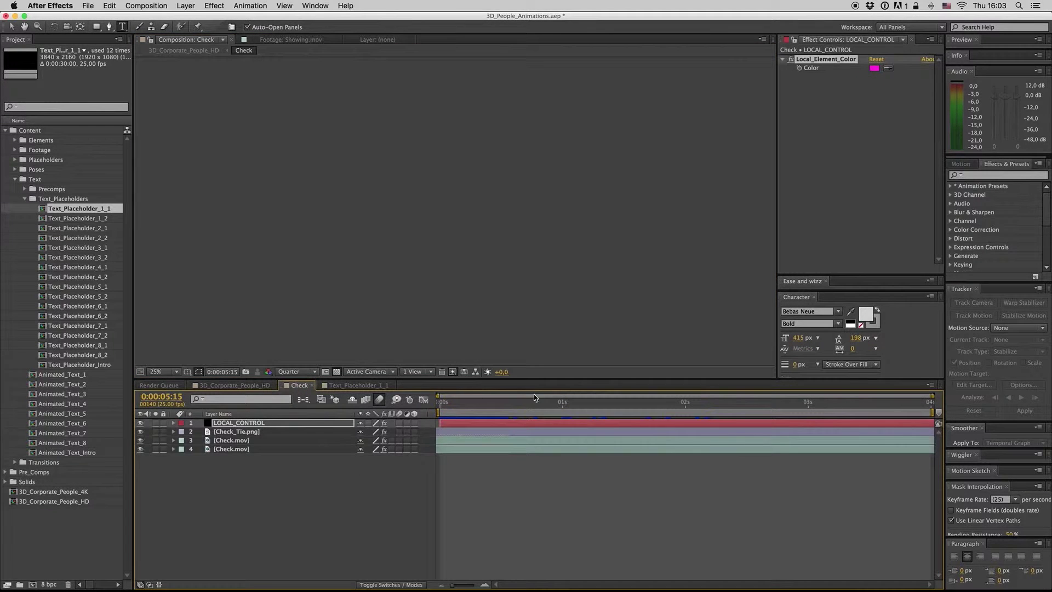
click(312, 385)
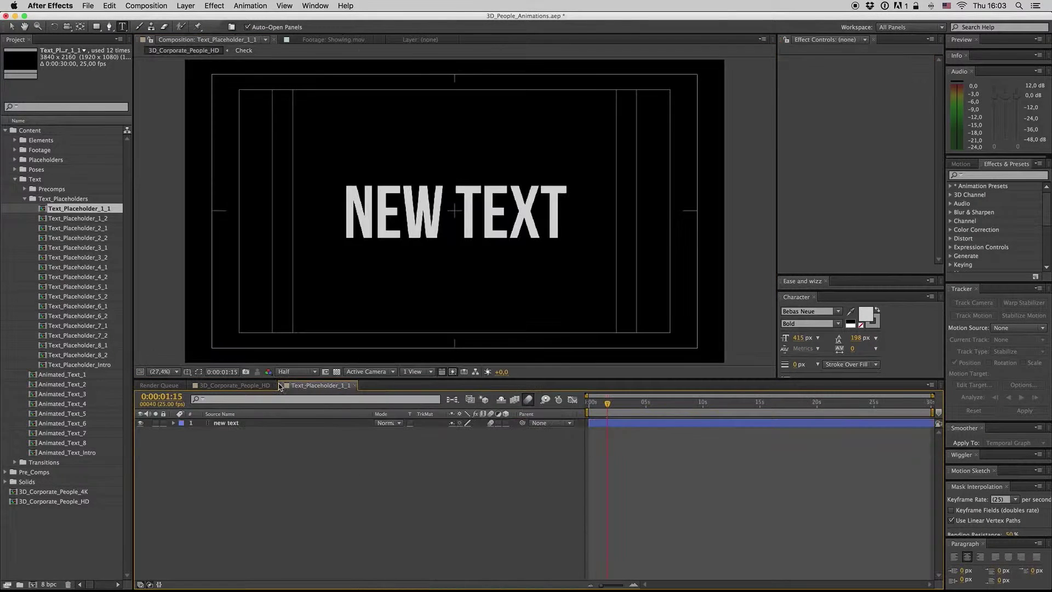
click(271, 385)
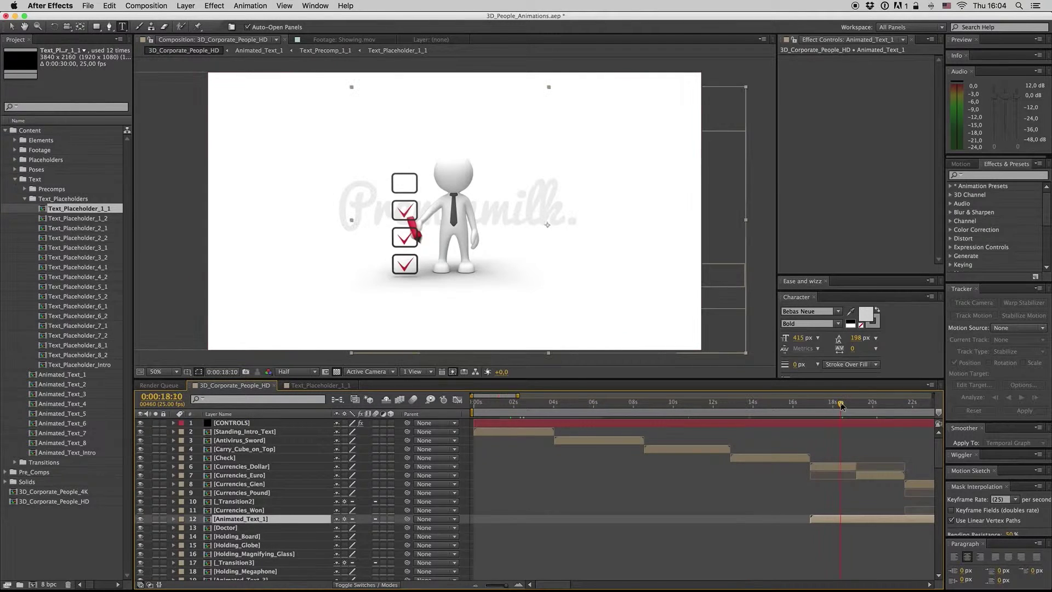
click(840, 405)
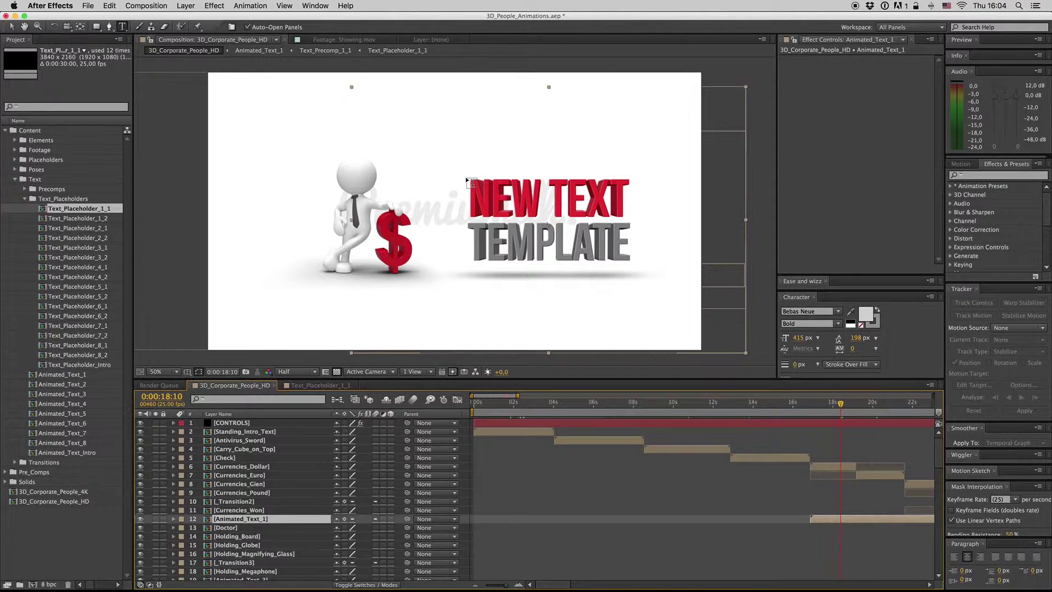
key(super+z)
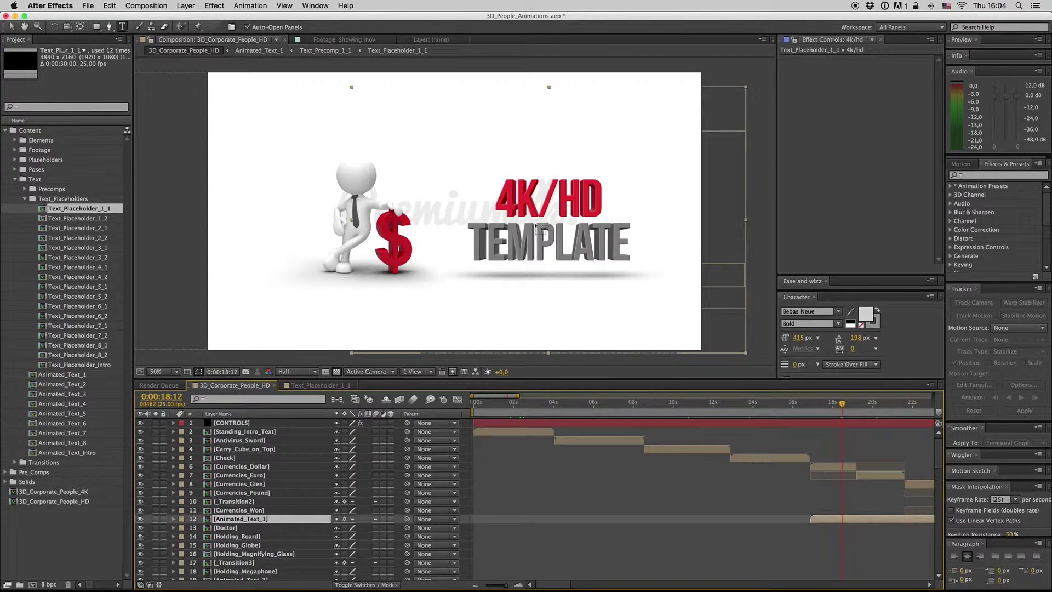
Step: Inspect the Animated_Text_1 and Text_Placeholder_1_2 compositions, closing the opened text compositions to return to 3D_Corporate_People_HD
double_click(844, 518)
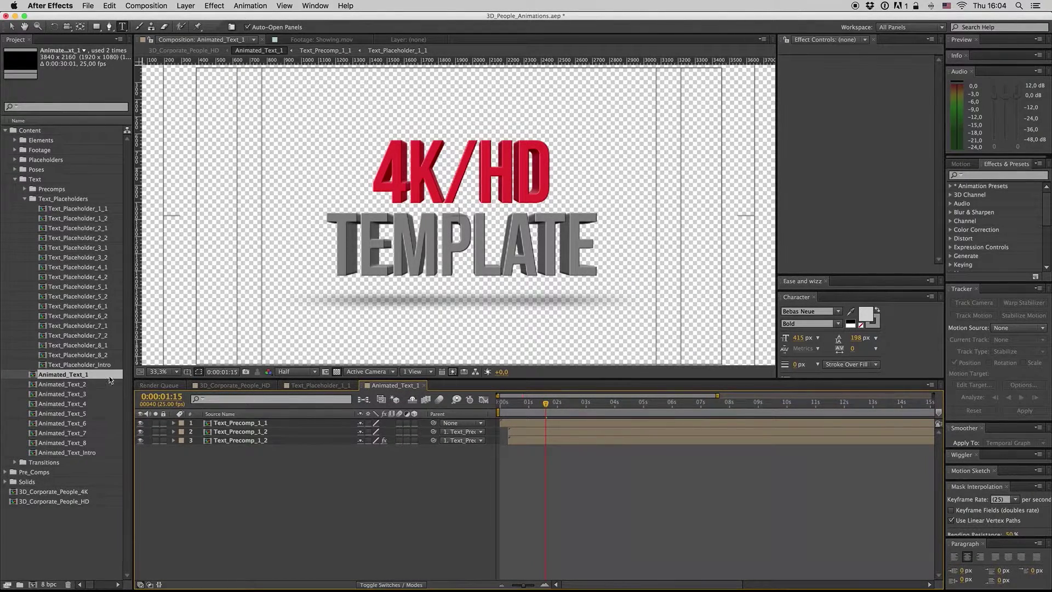
double_click(86, 219)
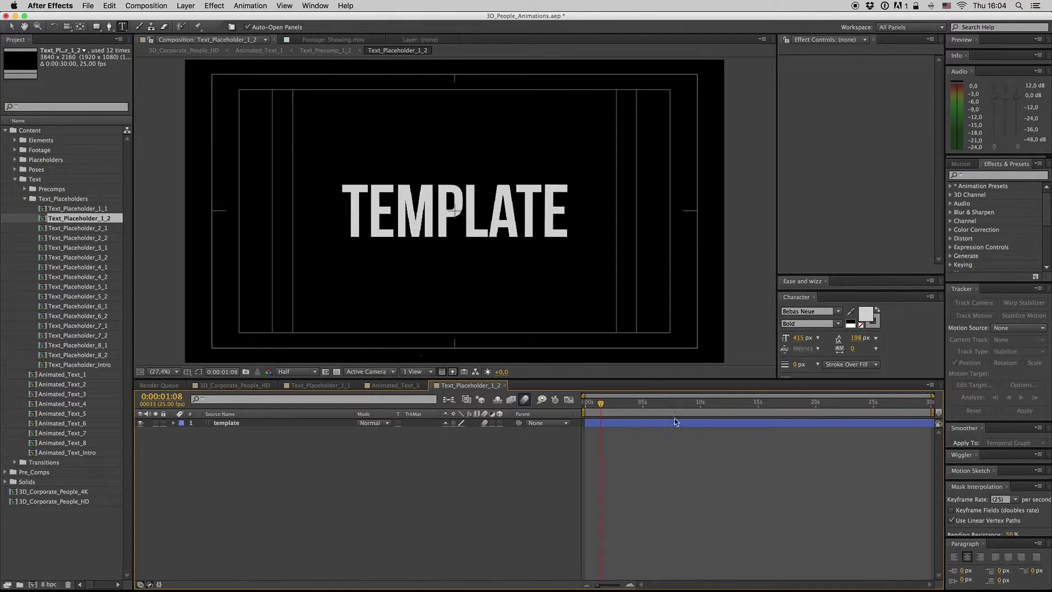
click(504, 385)
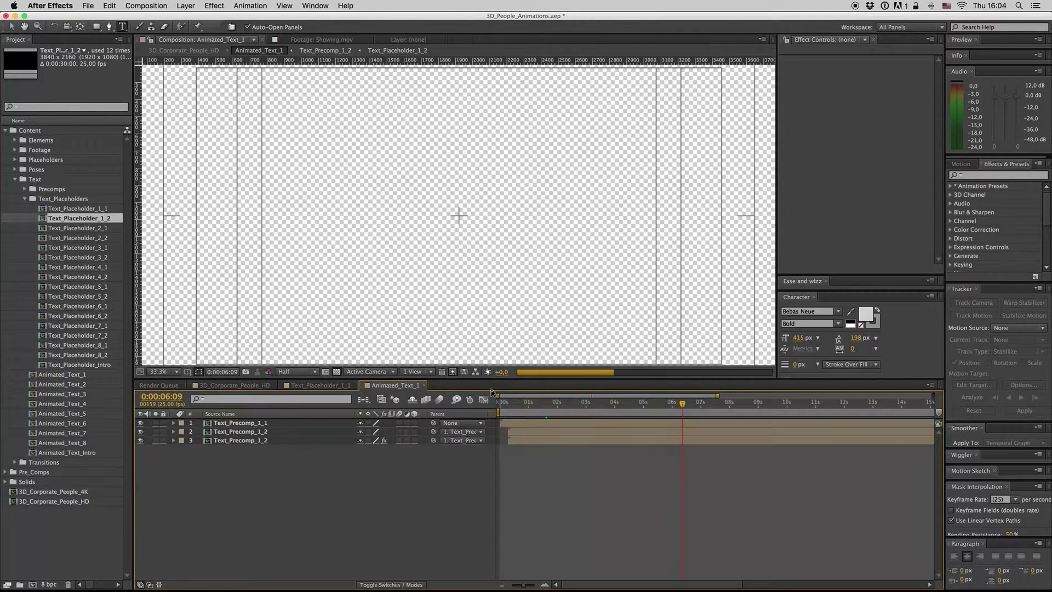
click(423, 386)
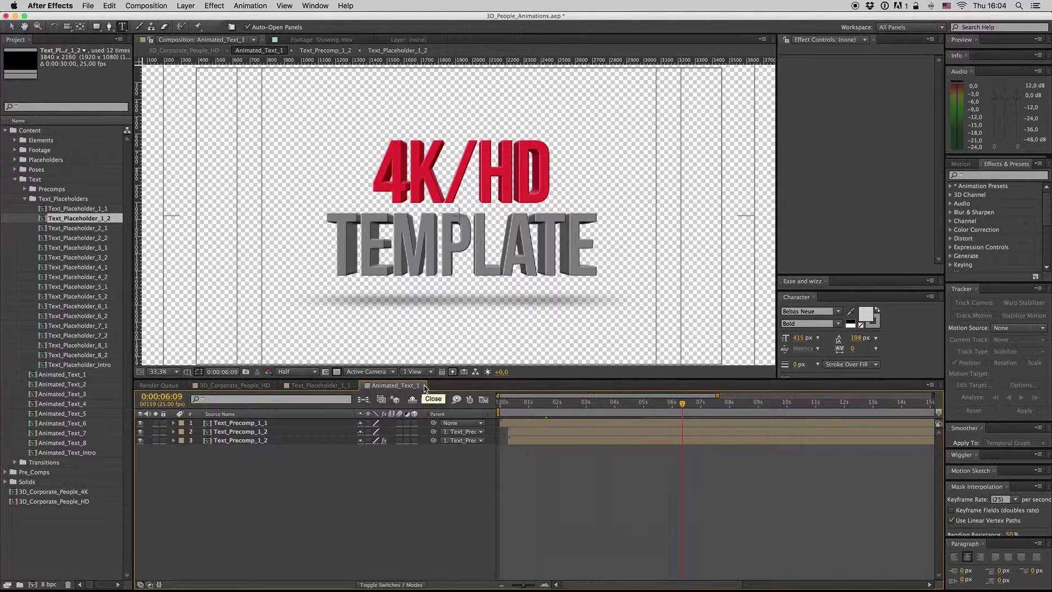
click(354, 385)
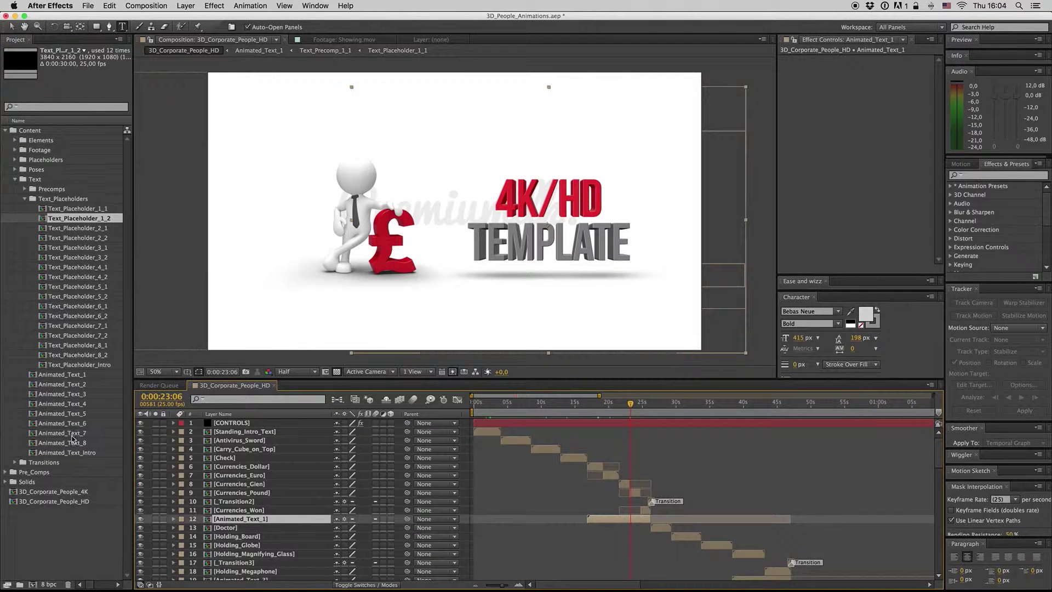
Step: Look through the main composition's scenes from 0:00:27:15 to 0:00:40:19 and the layers further down the stack
click(660, 406)
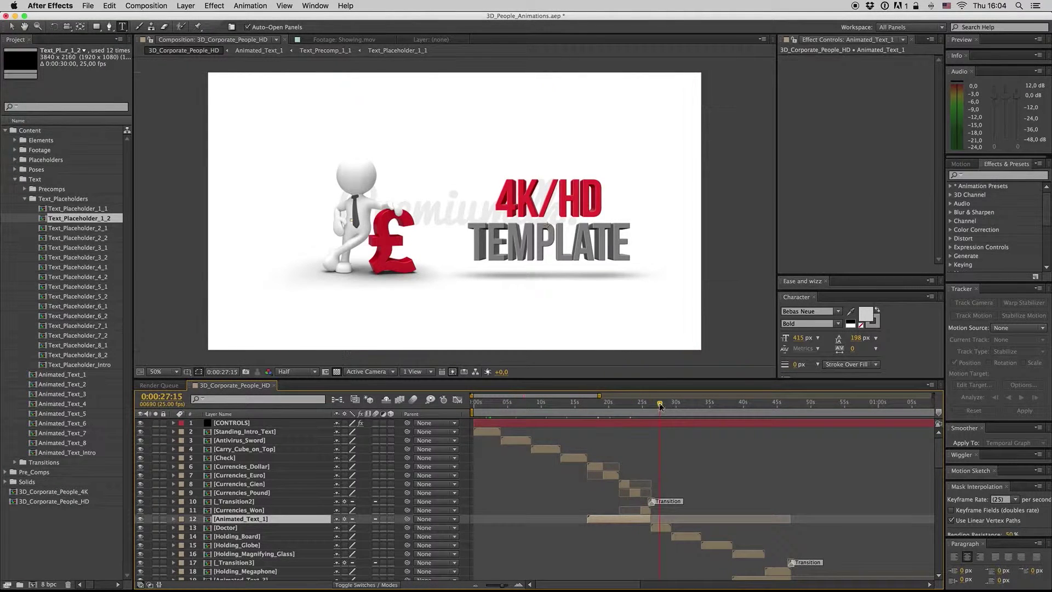
click(687, 406)
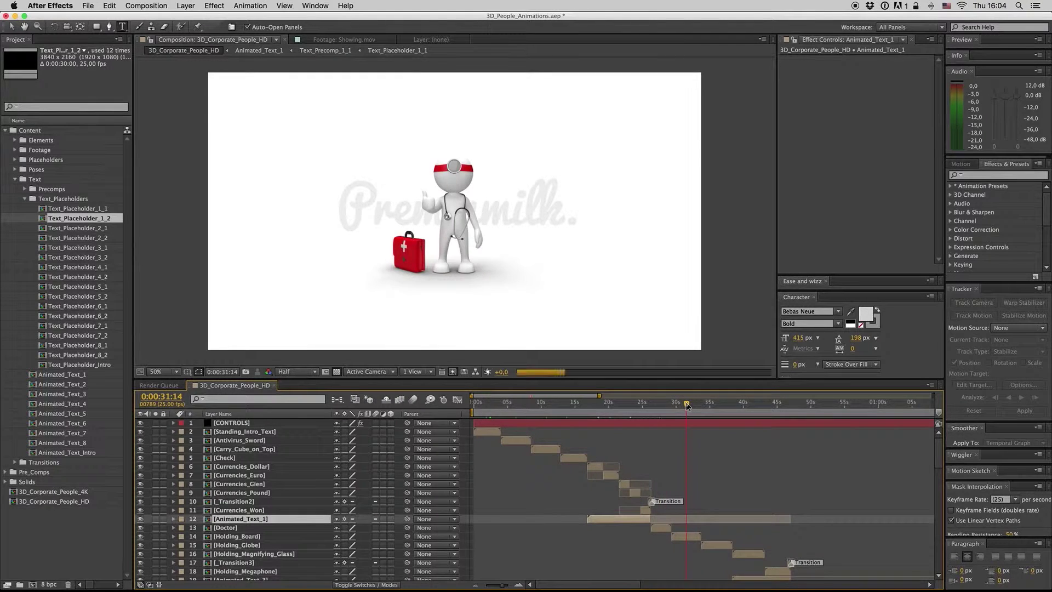
click(712, 405)
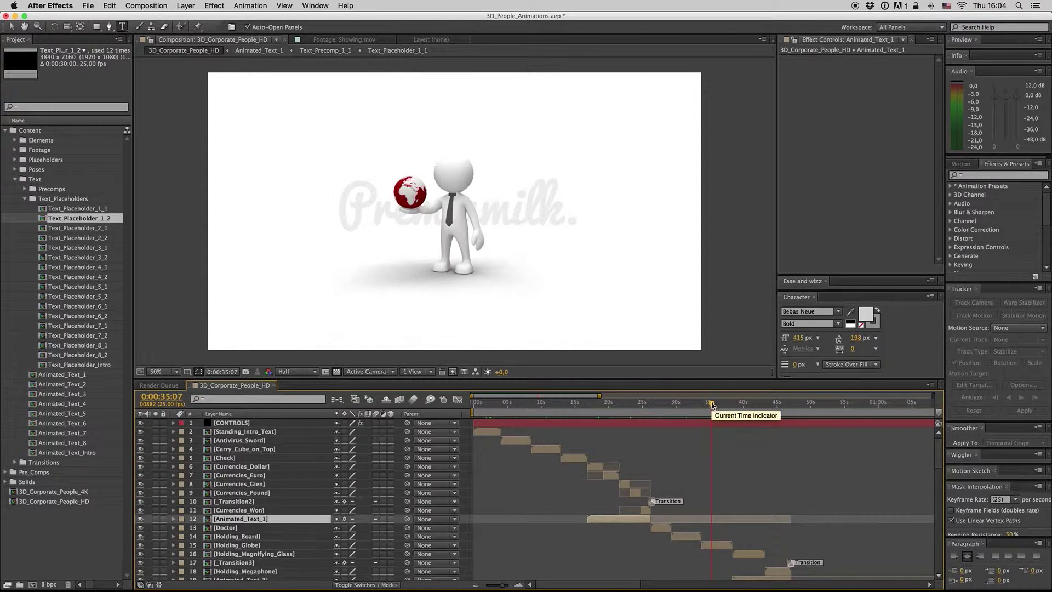
click(748, 406)
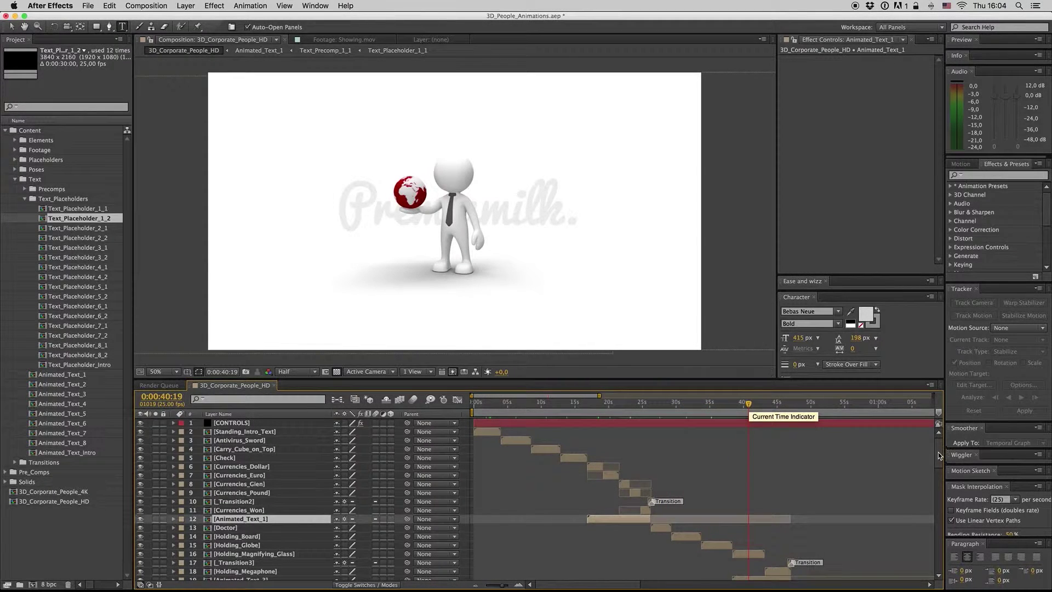
scroll(938, 449, down, 4)
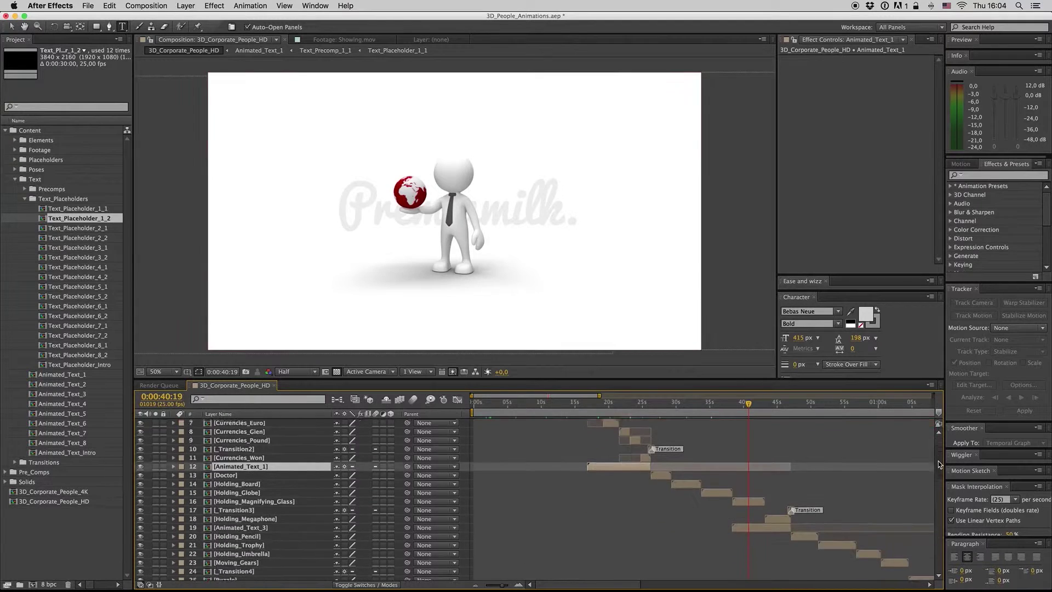
Step: Examine the transition points near 0:00:25:19 and 0:00:48:17 and the contents of the project's Transitions folder
click(650, 402)
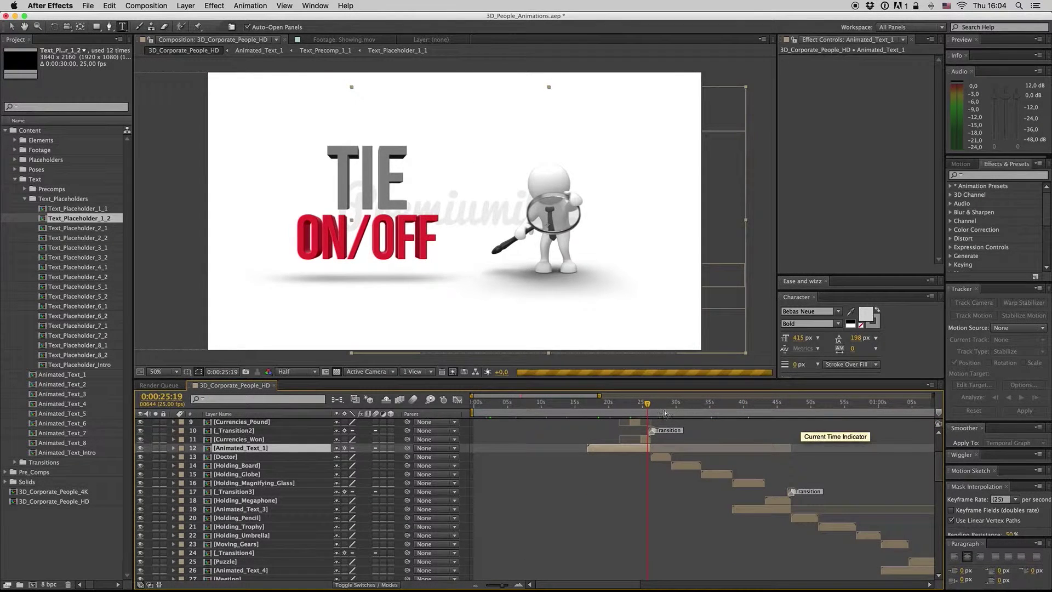
click(16, 463)
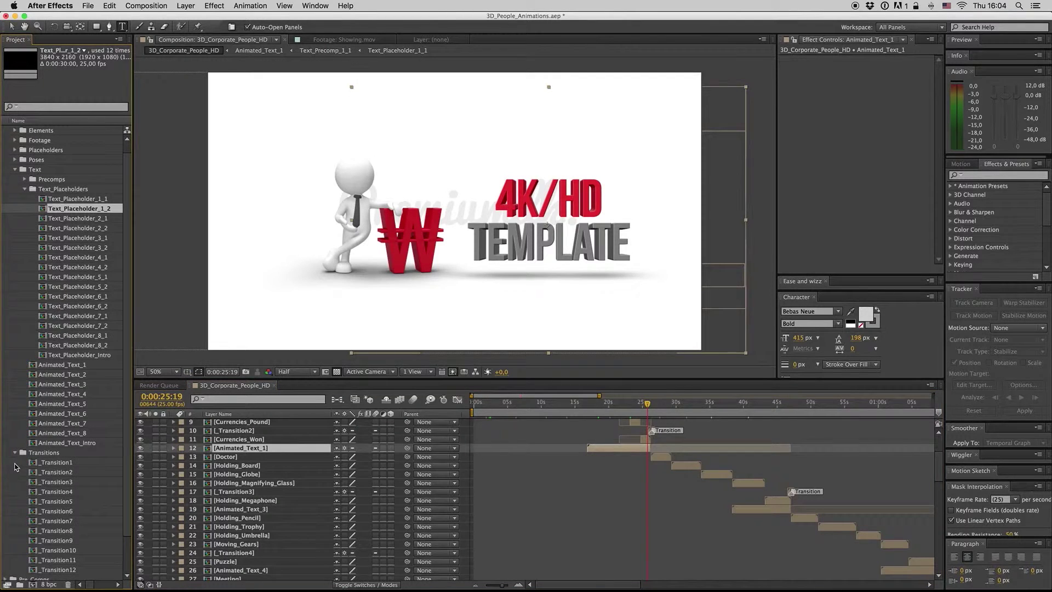
click(15, 454)
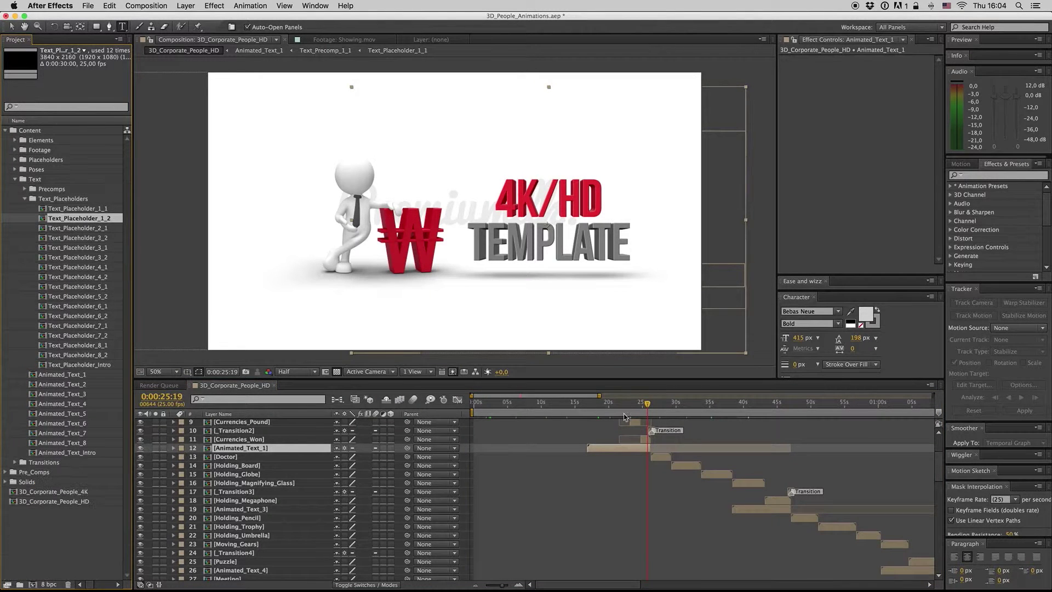
click(779, 408)
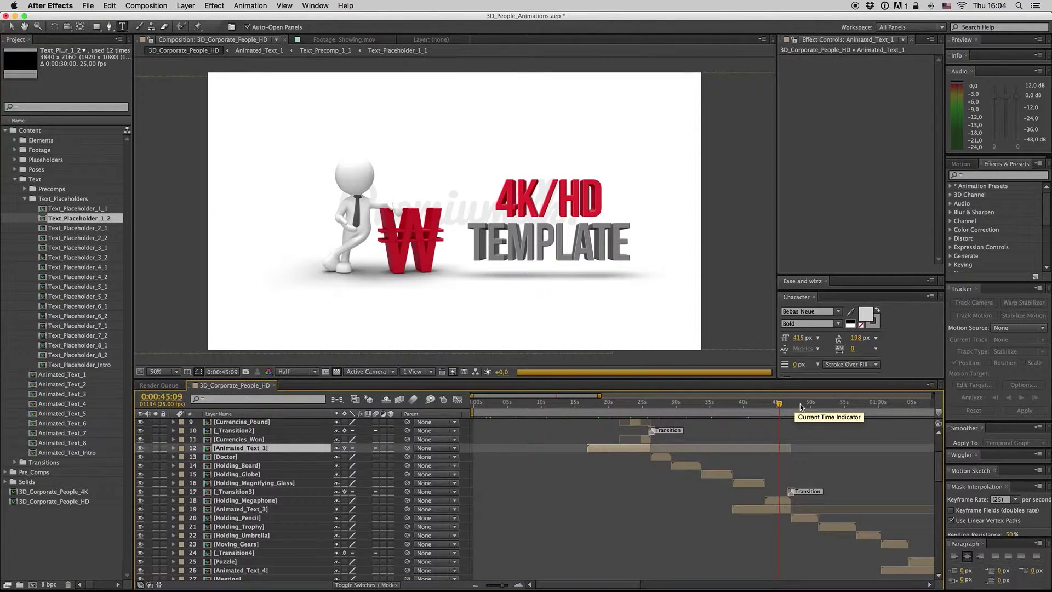
click(800, 407)
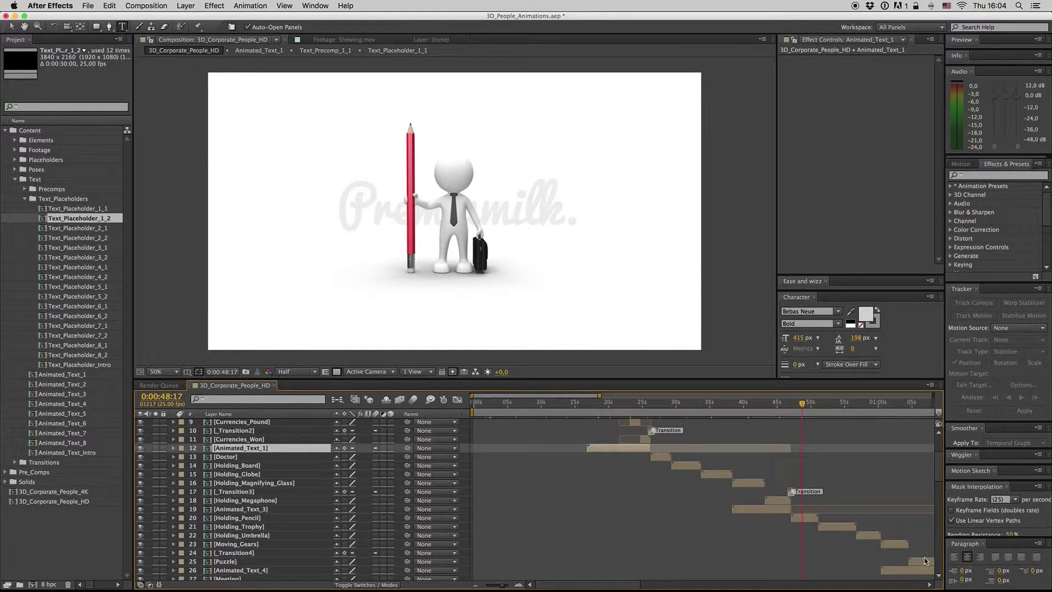
Step: Look through the main composition's scenes from 0:00:52:03 to 0:00:57:16 and the layers below Animated_Text_3
key(minus)
key(minus)
drag(939, 469, 939, 484)
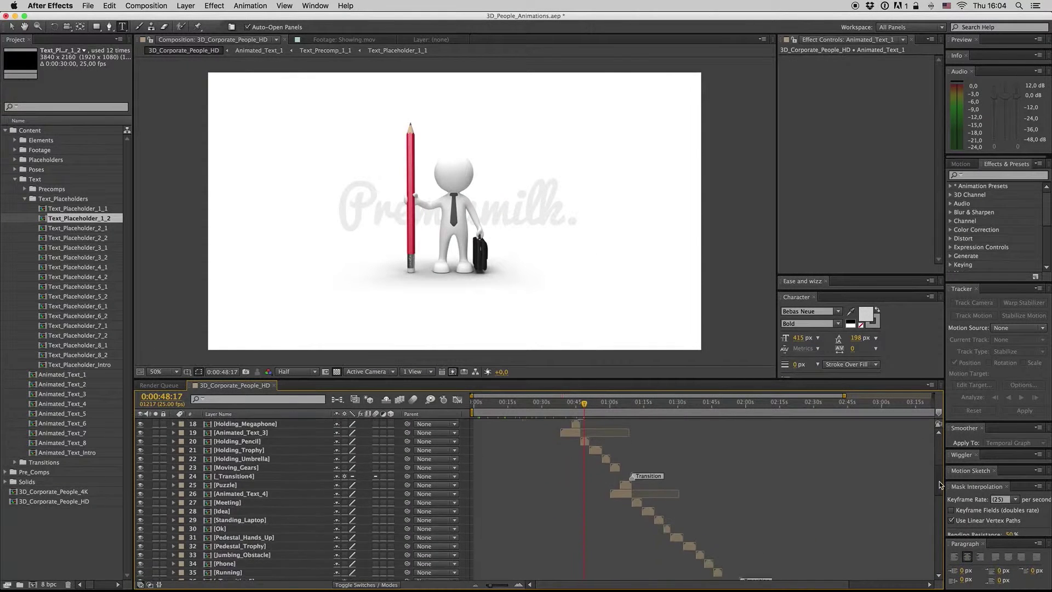
scroll(940, 484, up, 2)
key(equal)
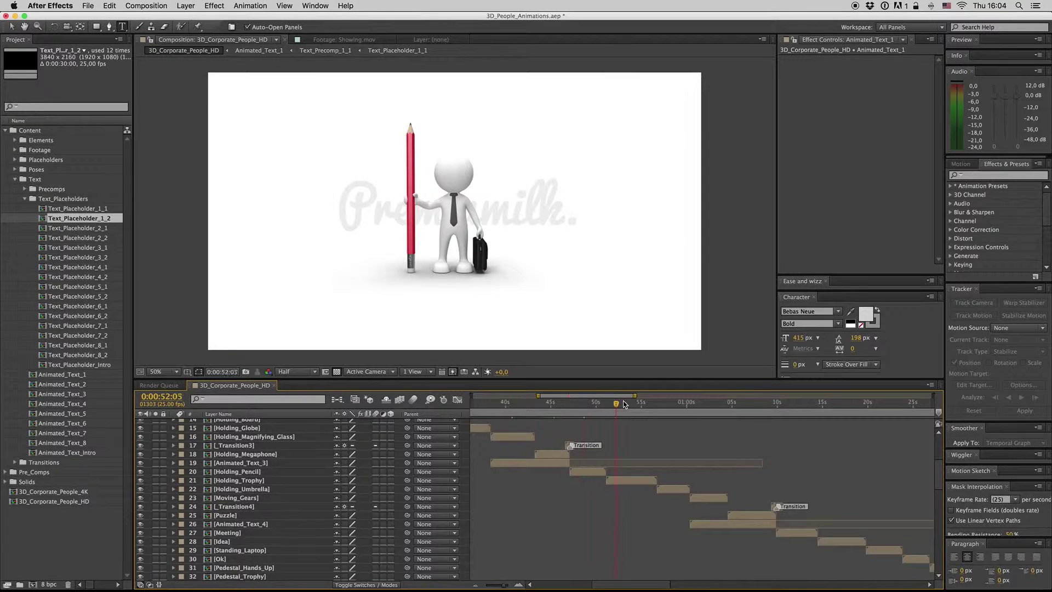
click(639, 404)
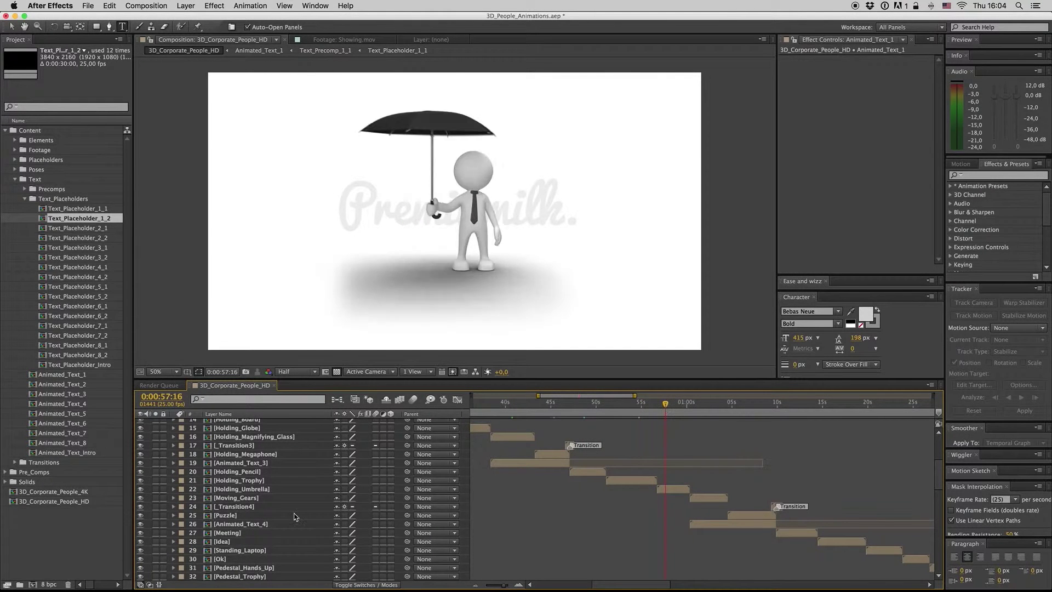
Step: Go to the laptop scene at 0:01:22:00 and open the Standing_Laptop composition
click(243, 550)
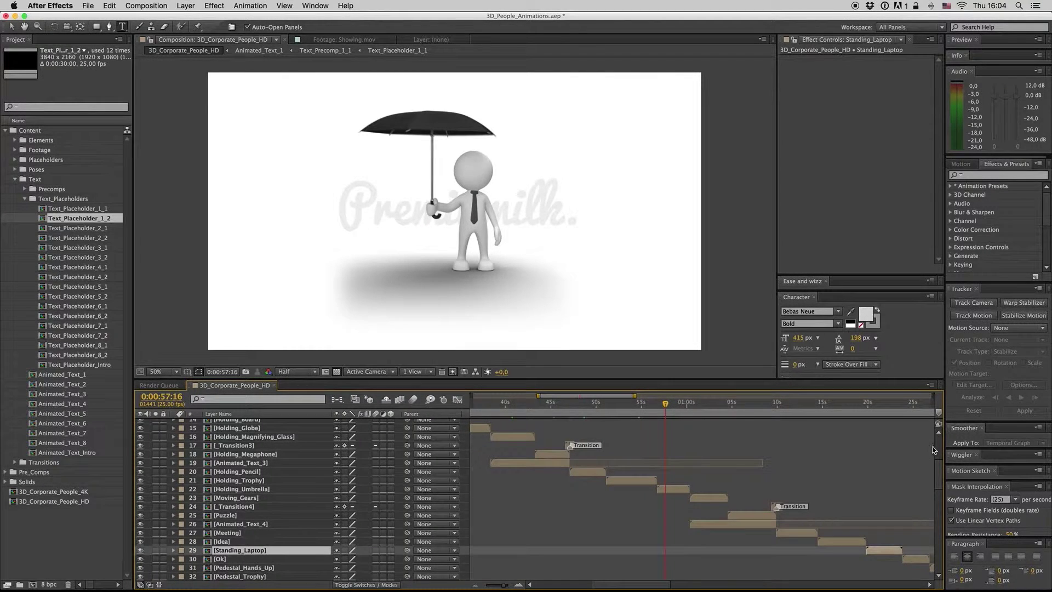
click(886, 405)
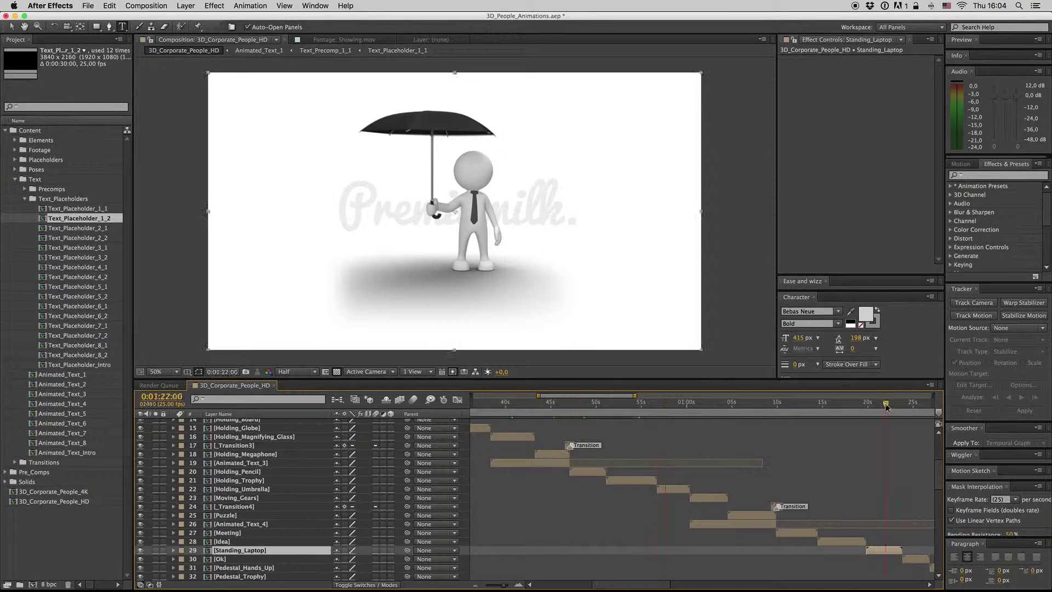
double_click(881, 550)
Step: Reveal the source of the Standing_Laptop_Placeholder layer in the project, collapse the Text folder, and open the placeholder composition
right_click(262, 432)
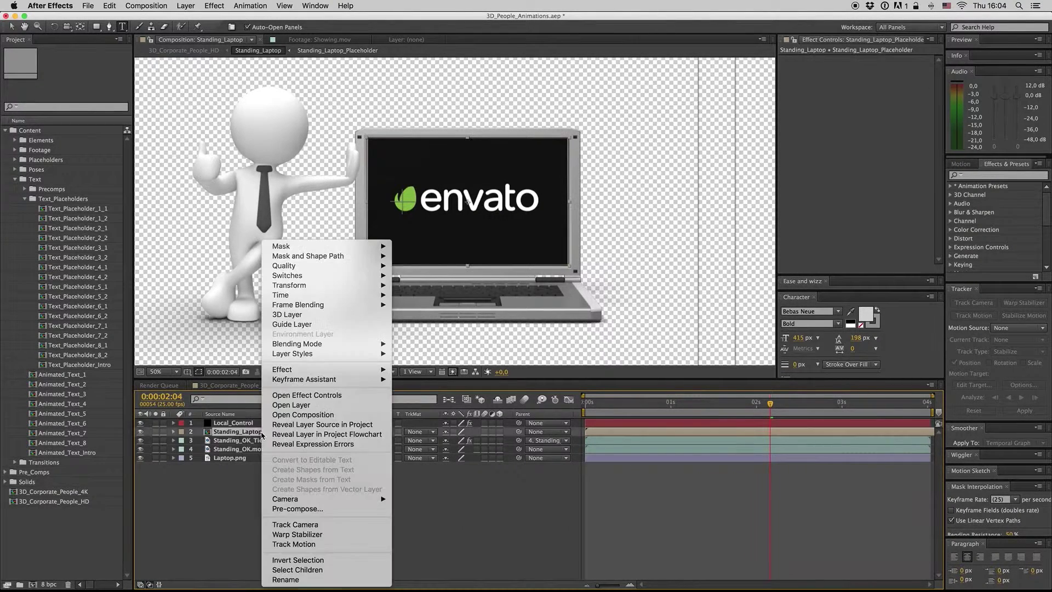
click(315, 425)
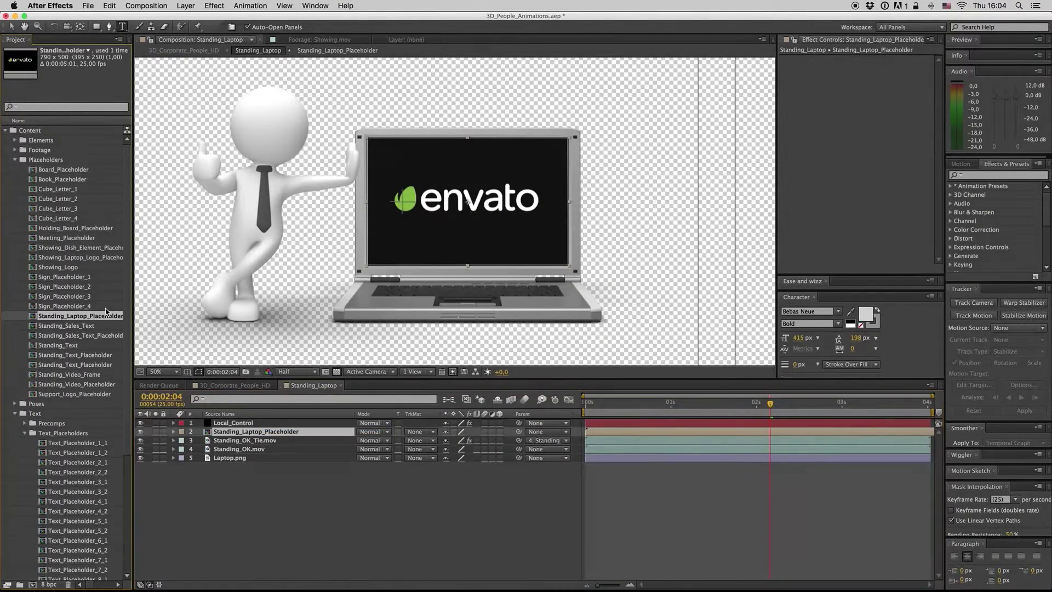
click(15, 414)
double_click(77, 316)
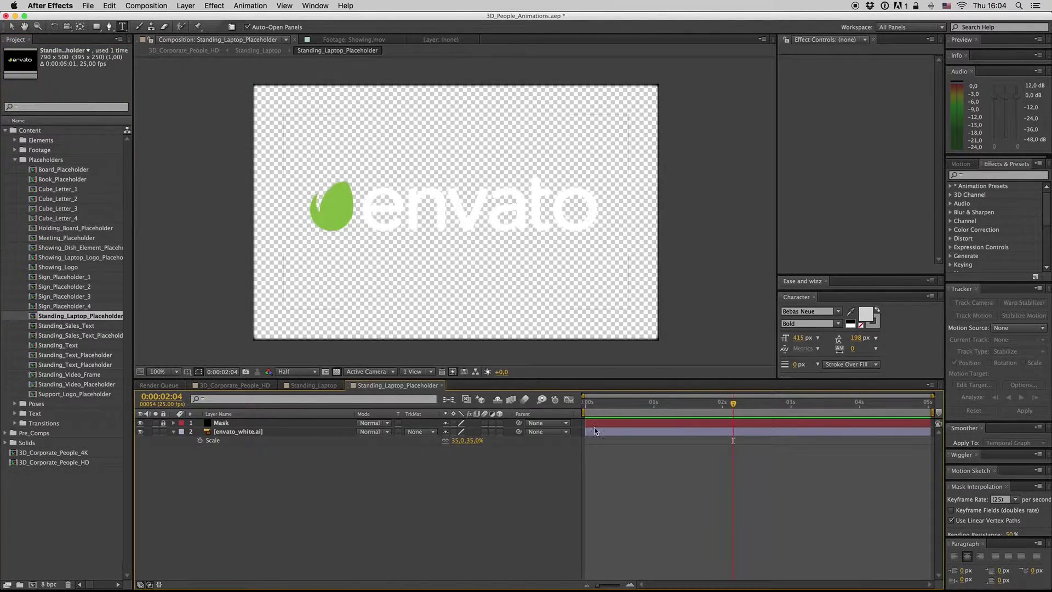
Step: Check the start of the laptop placeholder at 0:00:00:19 and close both laptop compositions to return to 3D_Corporate_People_HD
click(637, 404)
click(442, 385)
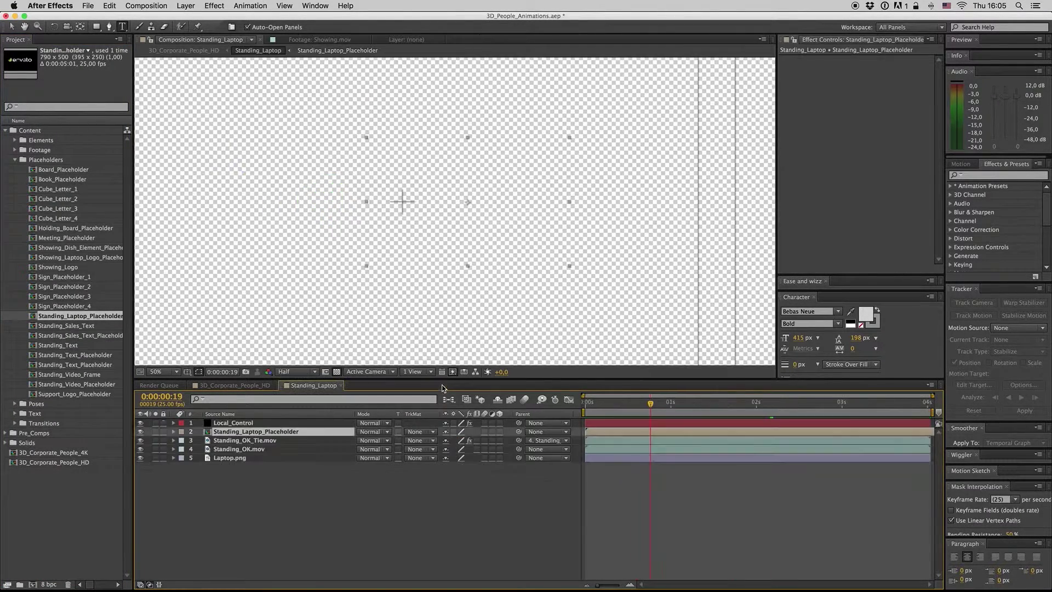
click(341, 385)
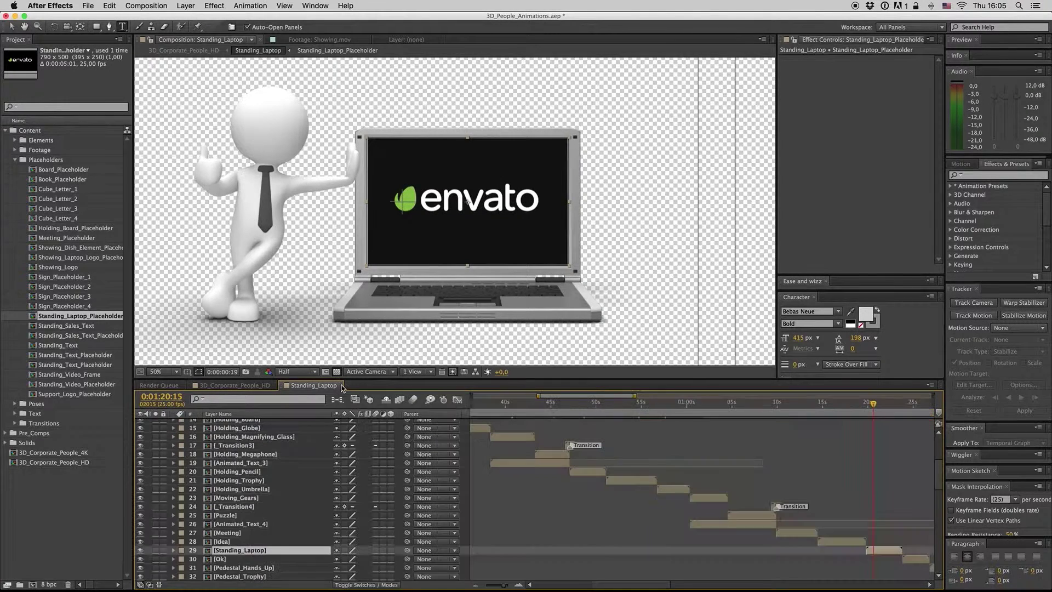
Step: Inspect the whole Standing_Laptop composition from the scene at 0:01:21:15, fitted to the viewer, and close it
click(930, 585)
drag(826, 403, 836, 406)
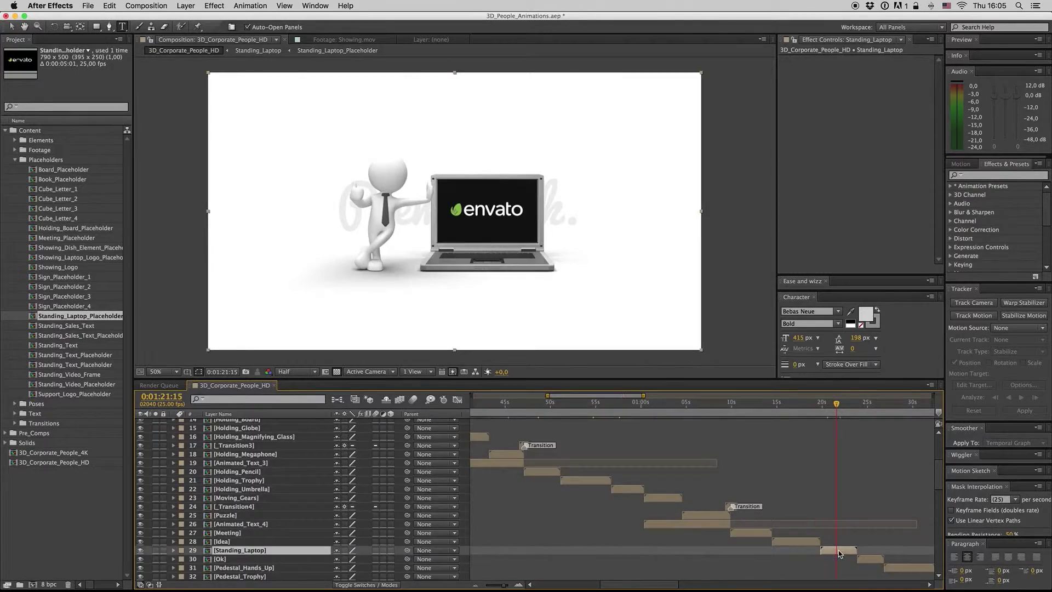
double_click(846, 551)
click(162, 372)
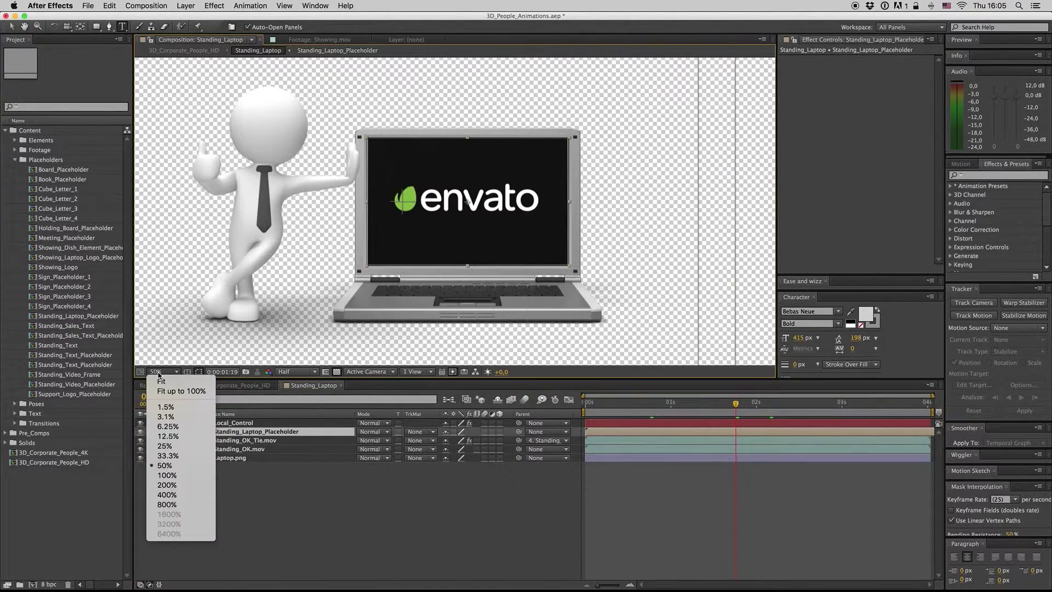
click(161, 382)
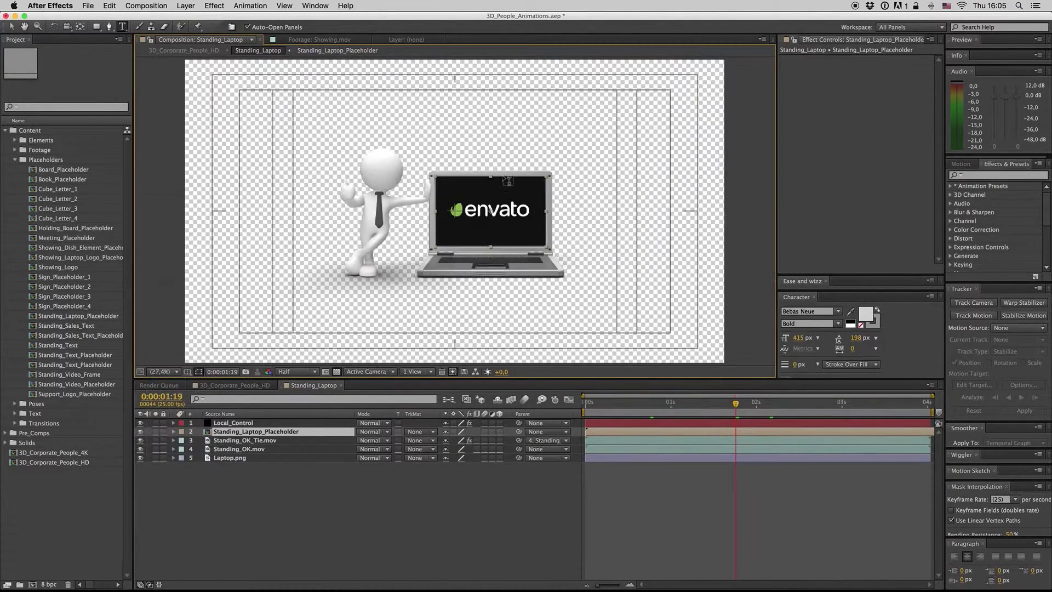
click(341, 386)
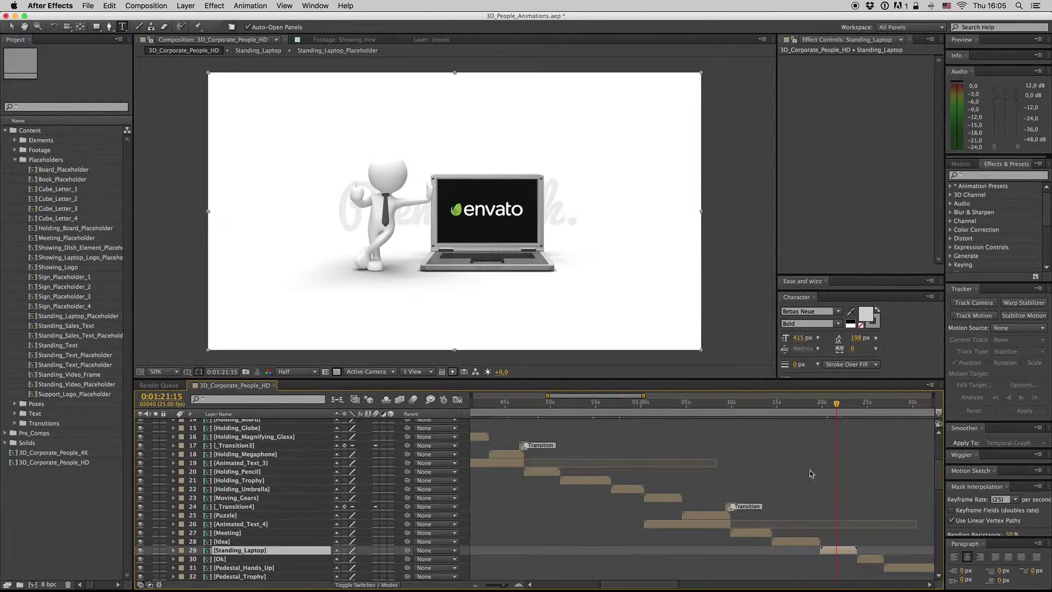
Step: Look through the main composition's scenes from 0:01:25:02 to 0:01:58:24, including the podium scenes
click(875, 492)
key(minus)
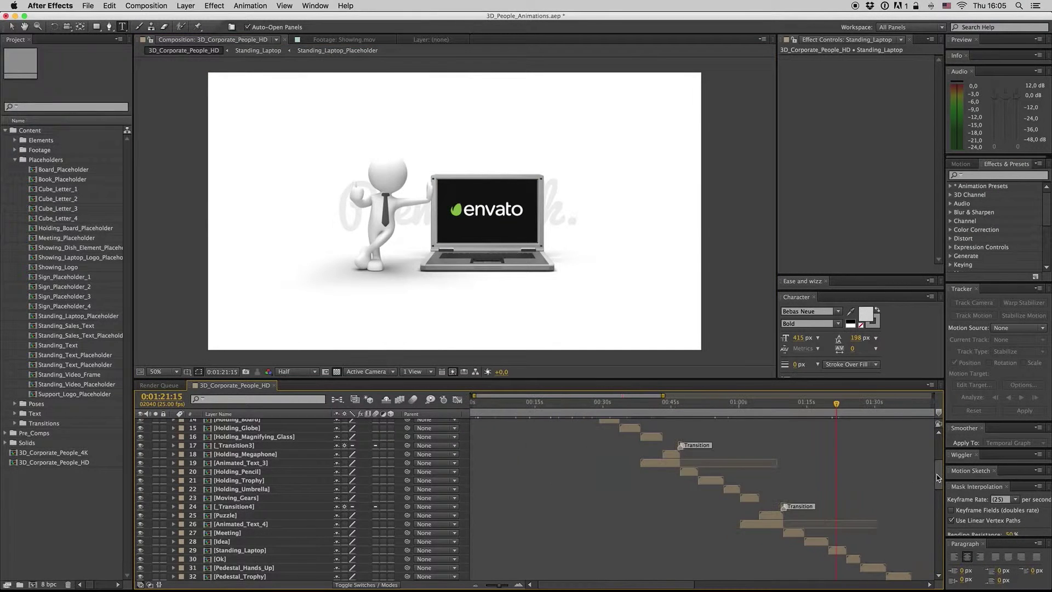
scroll(936, 475, down, 3)
click(852, 404)
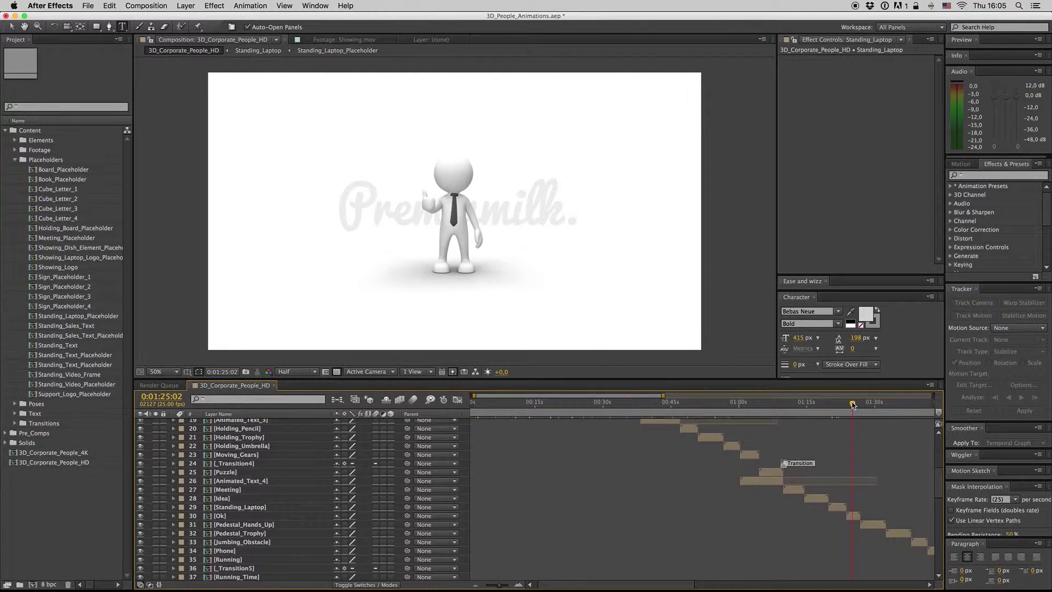
click(875, 404)
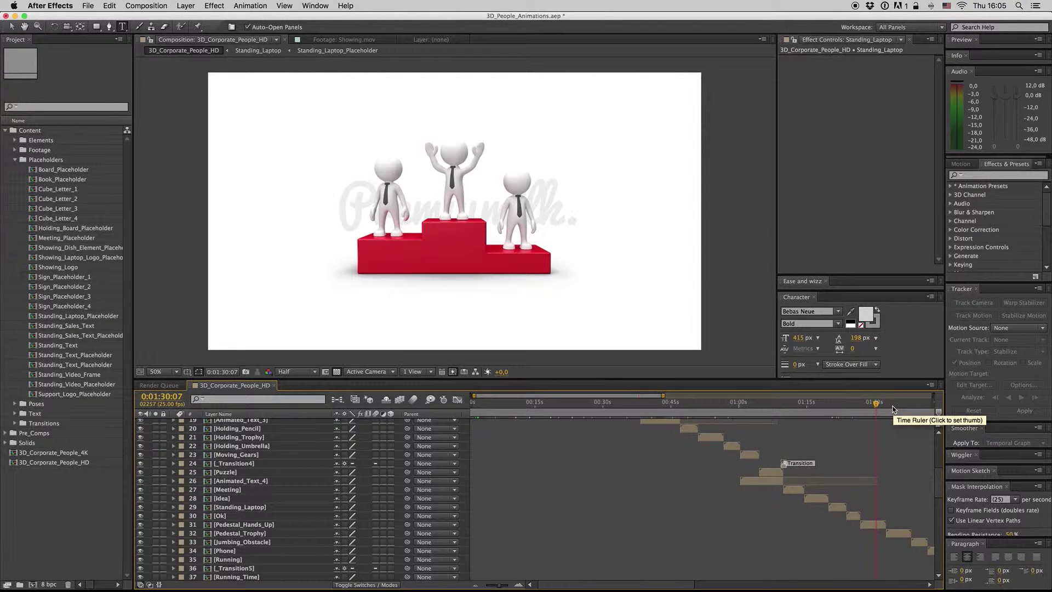
click(893, 408)
drag(651, 584, 800, 582)
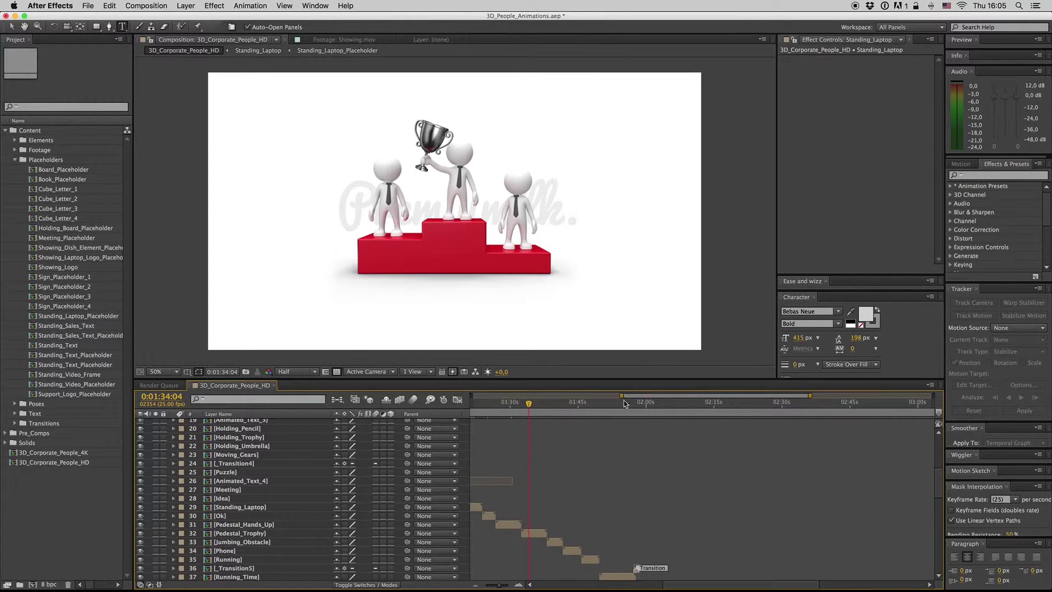
click(641, 404)
Step: Examine the Scrathing_Head_With_Bubble scene at 0:02:16:16 and the Shaking_Hands scene at 0:02:29:17
drag(936, 474, 937, 511)
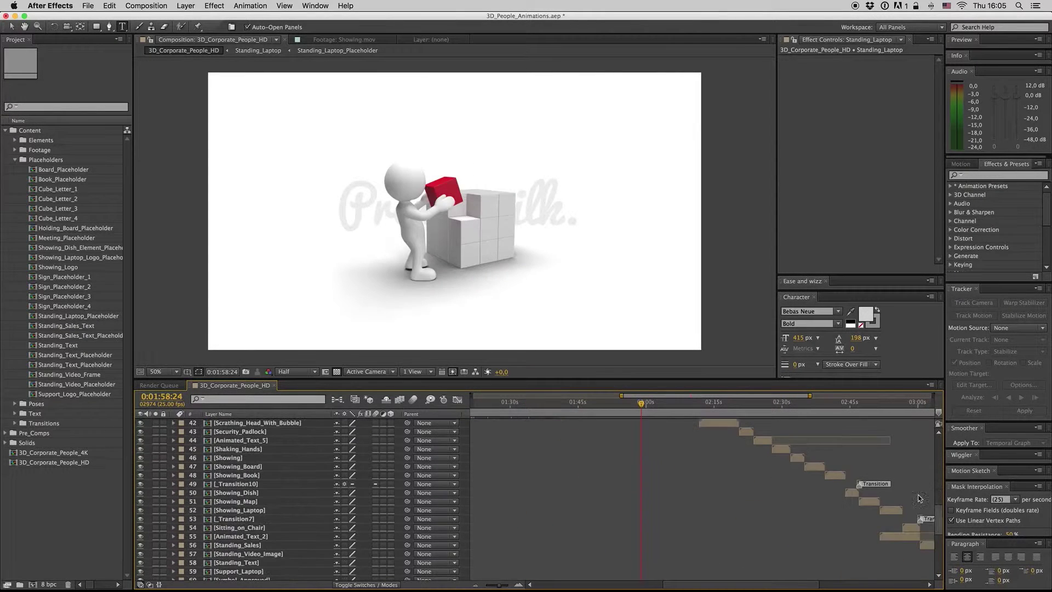
click(721, 405)
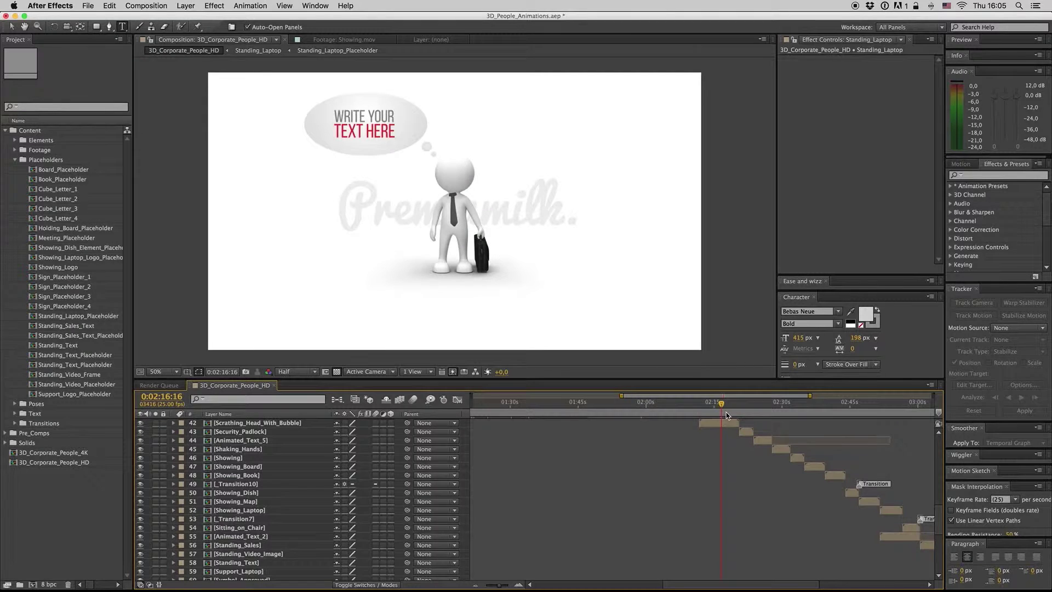
click(723, 422)
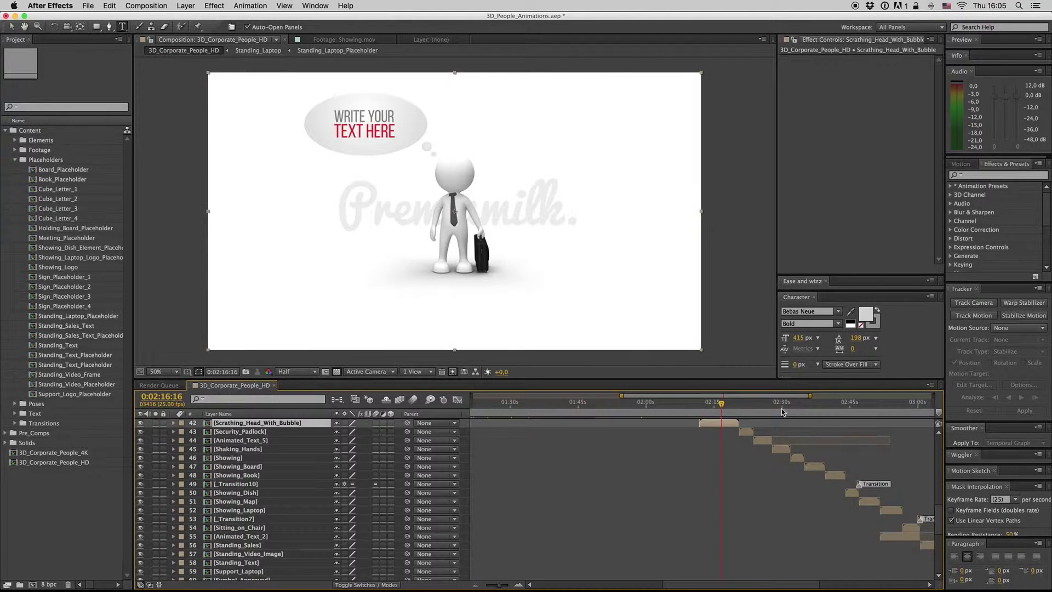
click(780, 404)
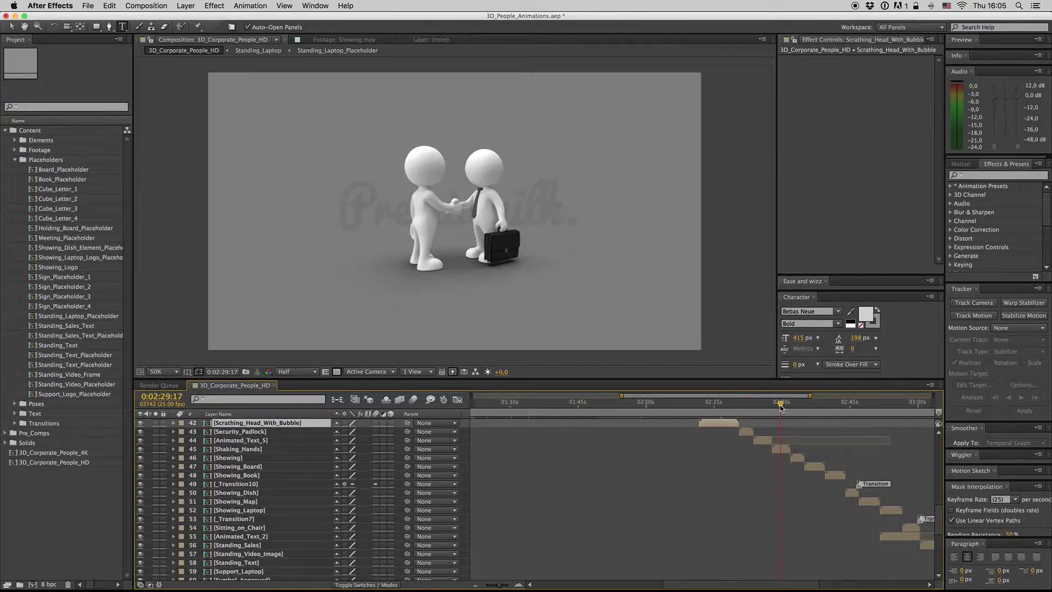
click(780, 449)
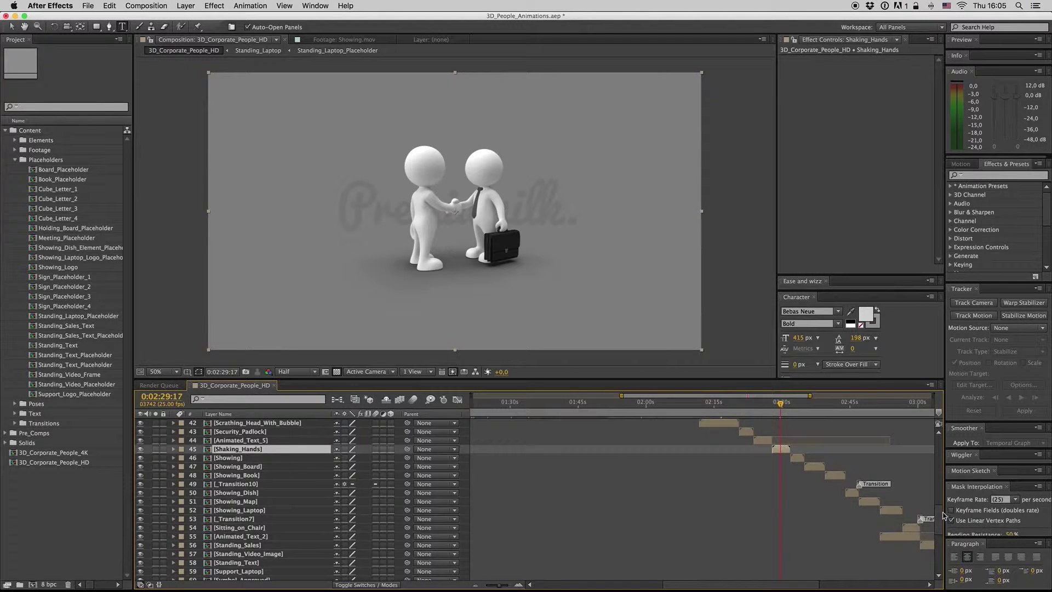
Step: Try a bright blue Fill colour on the White Solid 1 background behind the Shaking_Hands scene, and undo the colour change
scroll(943, 515, down, 7)
click(806, 566)
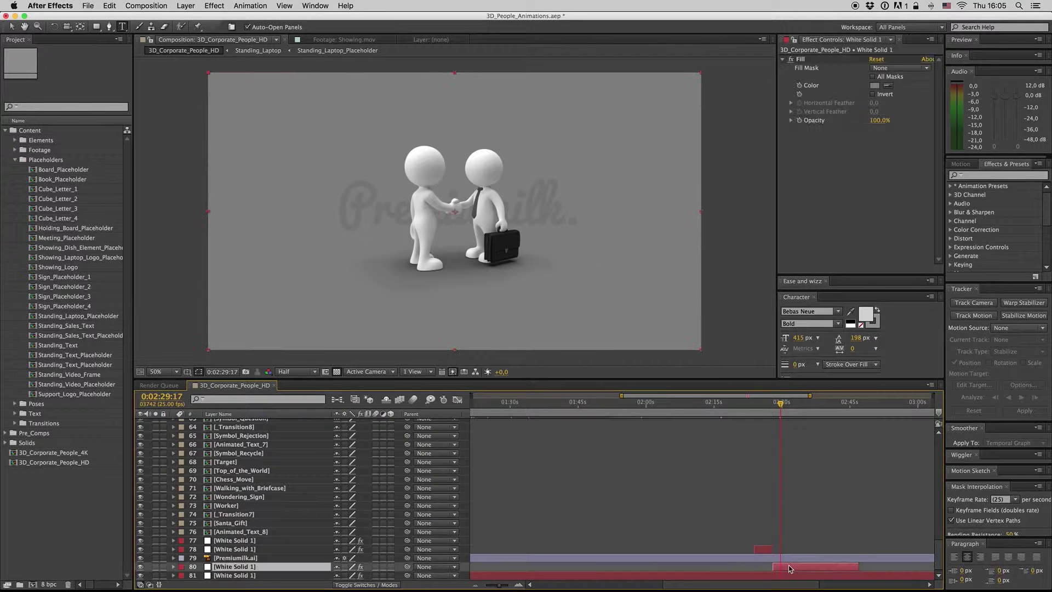
click(874, 85)
click(792, 367)
click(825, 390)
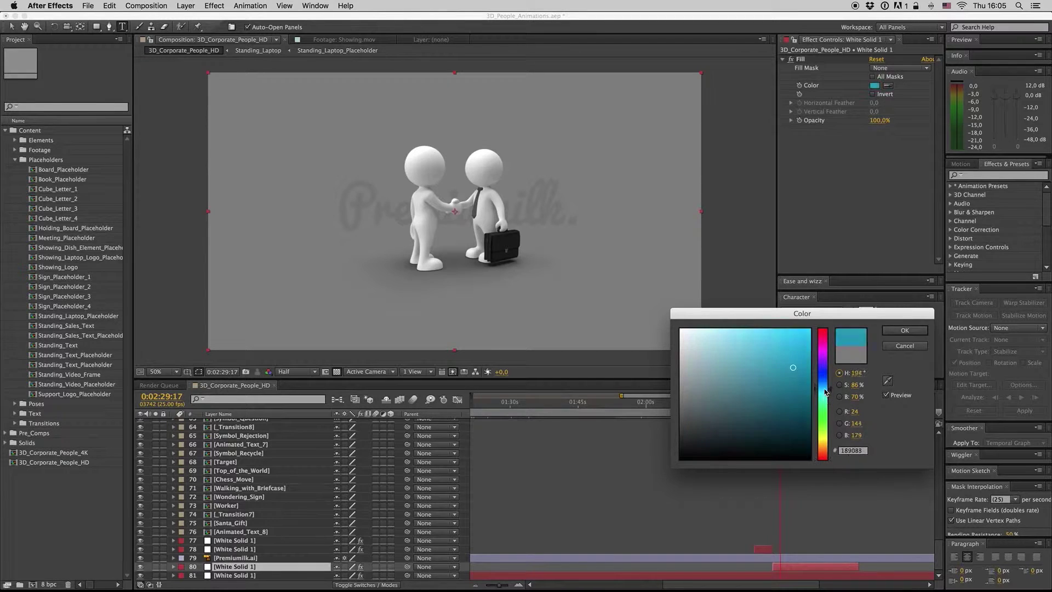
drag(825, 389, 824, 386)
drag(802, 349, 805, 344)
click(903, 332)
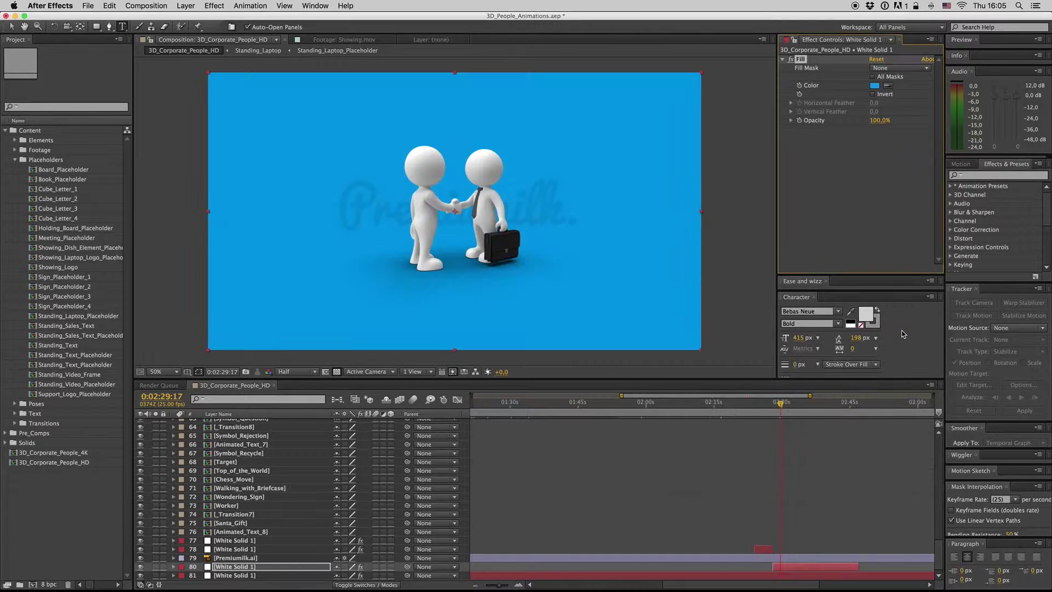
key(super+z)
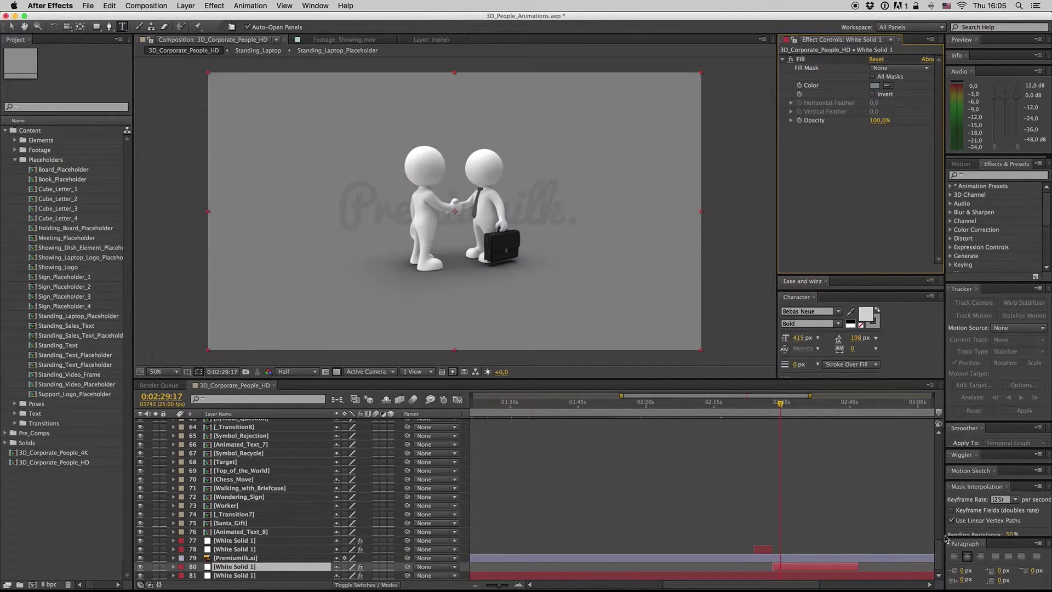
Step: Return to the 4K/HD title scene at 0:00:23:15 and reveal the source of the Animated_Text_1 layer in the project
drag(939, 564, 868, 444)
key(minus)
key(minus)
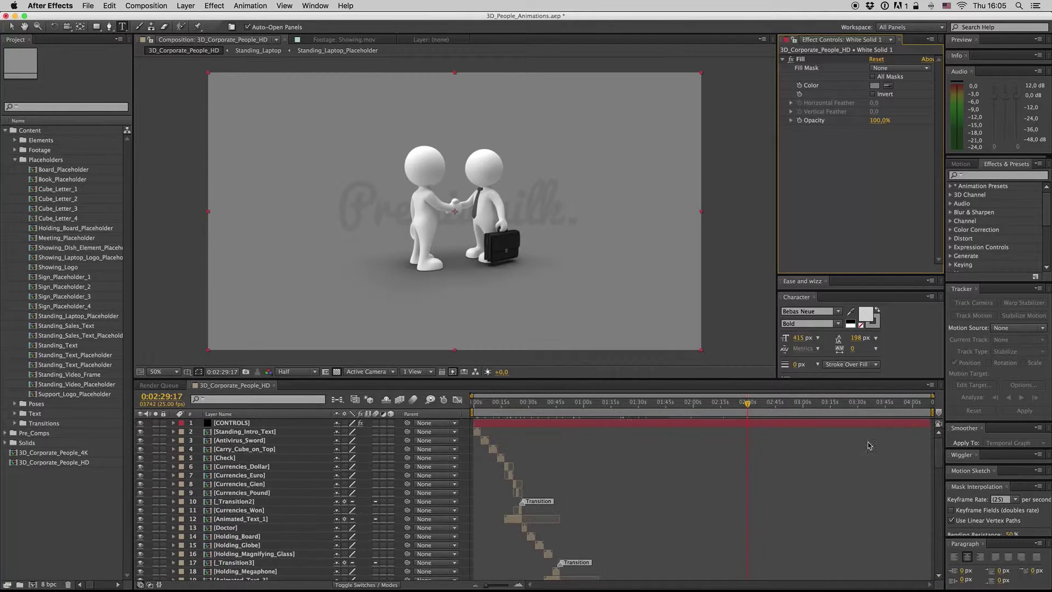
click(518, 404)
key(equal)
key(equal)
key(equal)
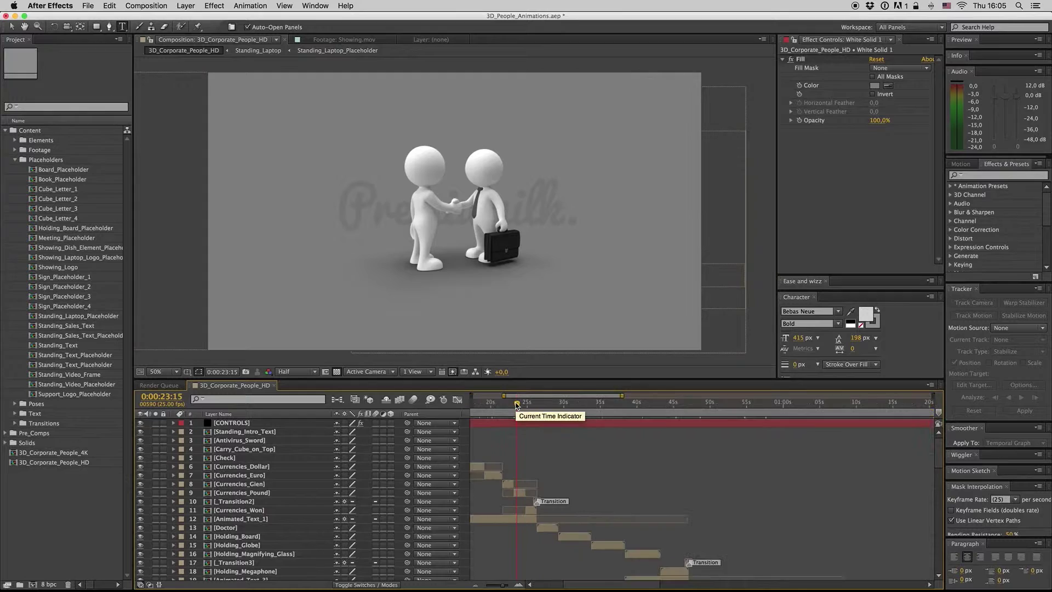
right_click(516, 519)
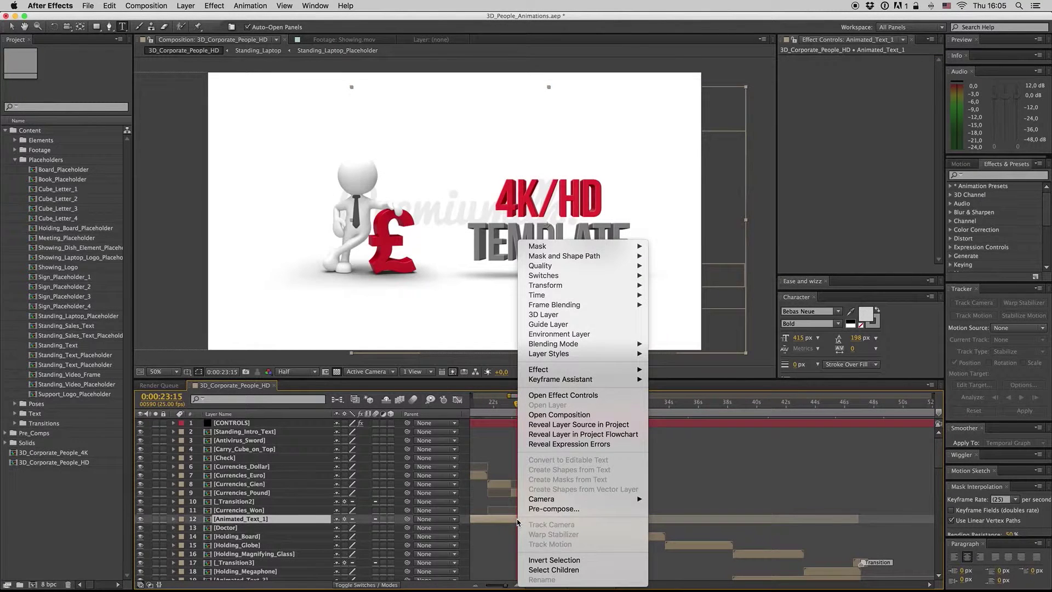
click(553, 423)
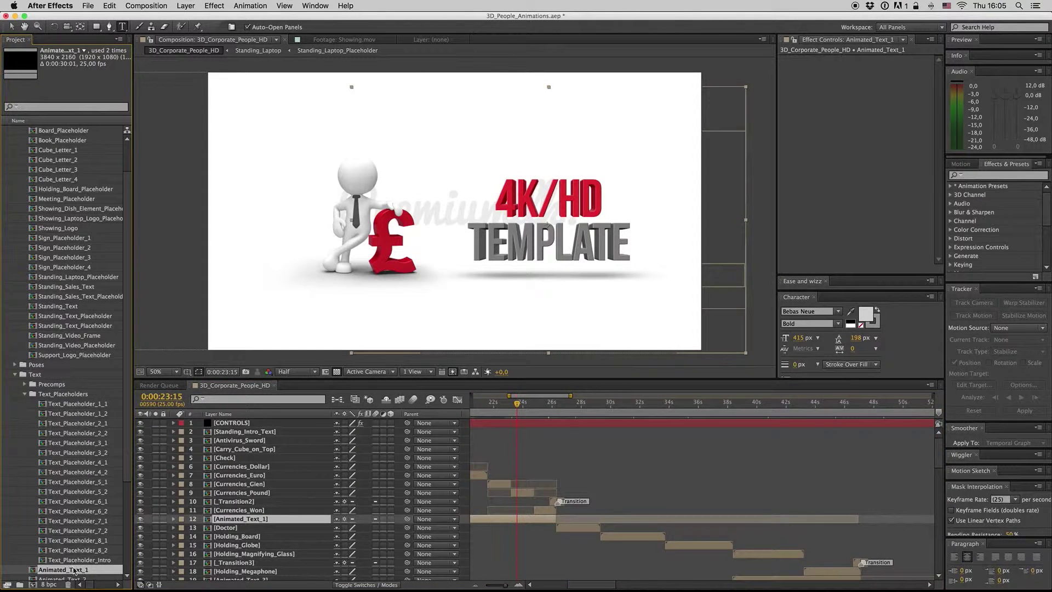
scroll(75, 482, down, 3)
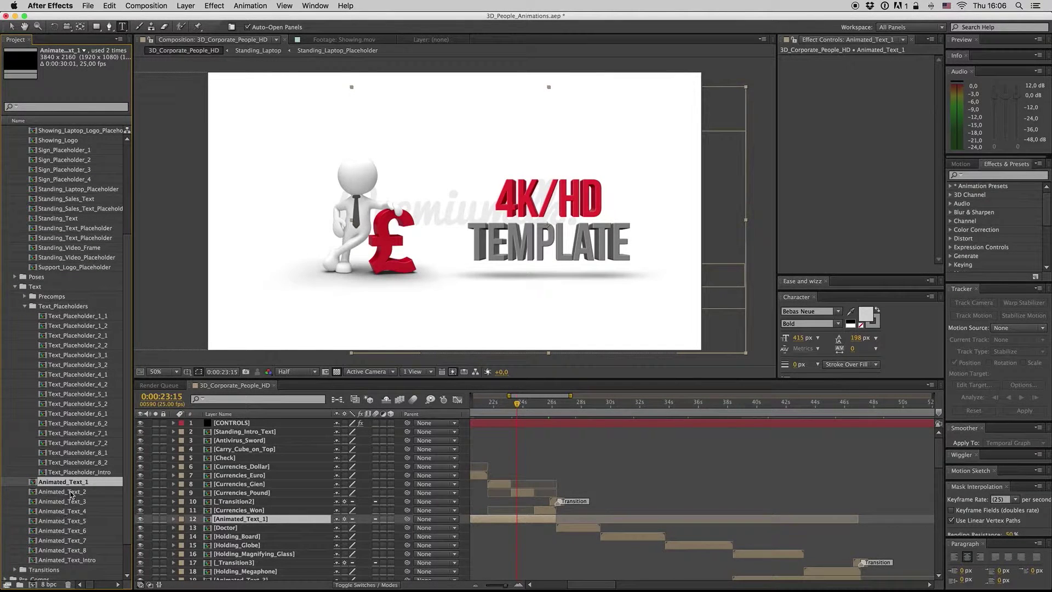
Step: Open Animated_Text_1, its Text_Precomp_1_1 and the nested Text_Placeholder_1_1, and preview the placeholder text's animation from the start
double_click(475, 518)
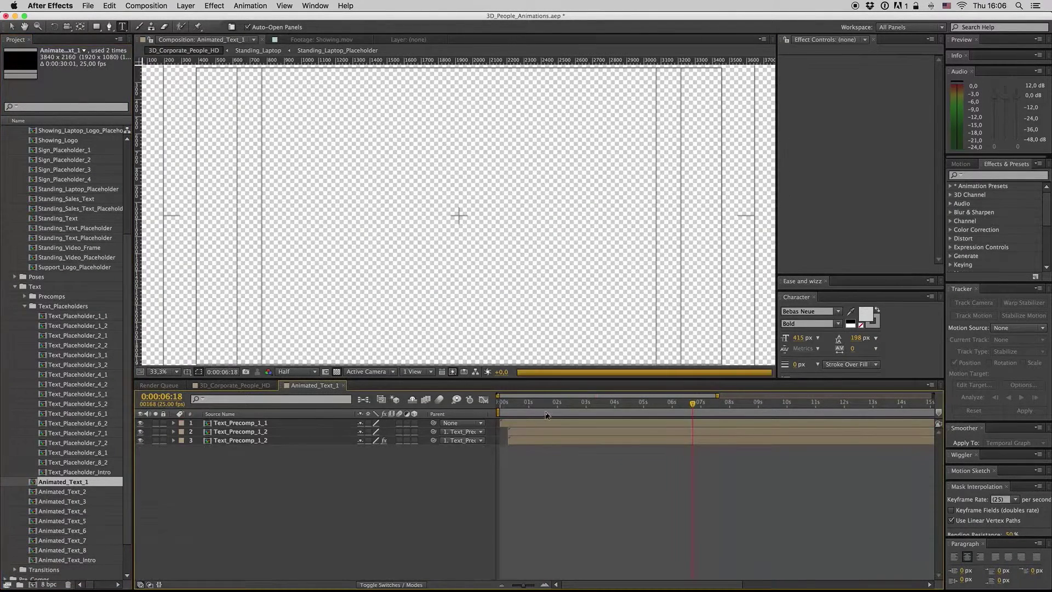
double_click(240, 425)
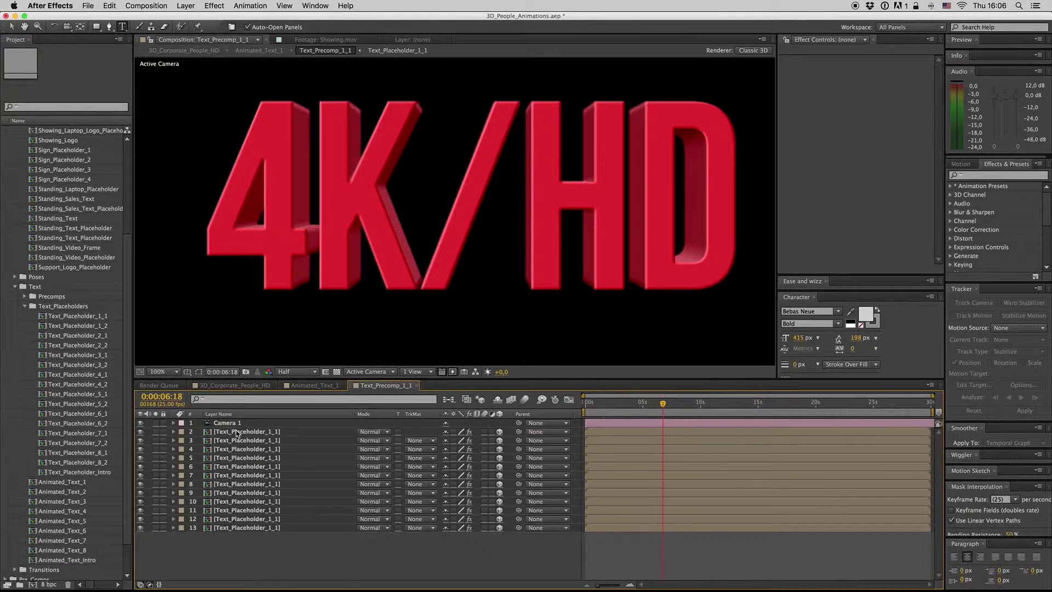
double_click(237, 432)
key(Home)
key(space)
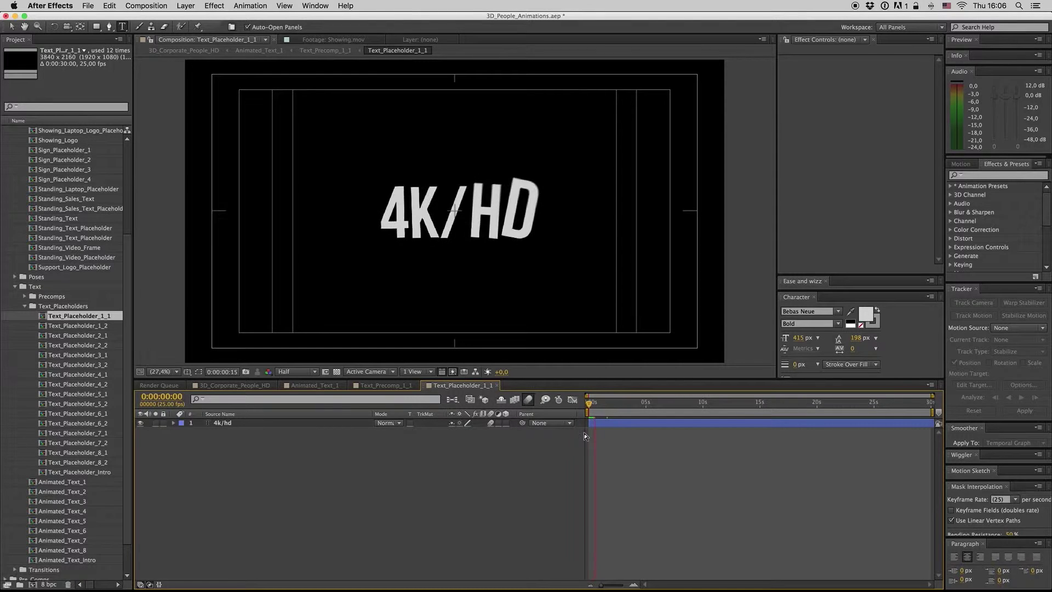
Step: Close the Text_Placeholder_1_1, Text_Precomp_1_1 and Animated_Text_1 compositions to return to 3D_Corporate_People_HD
click(495, 386)
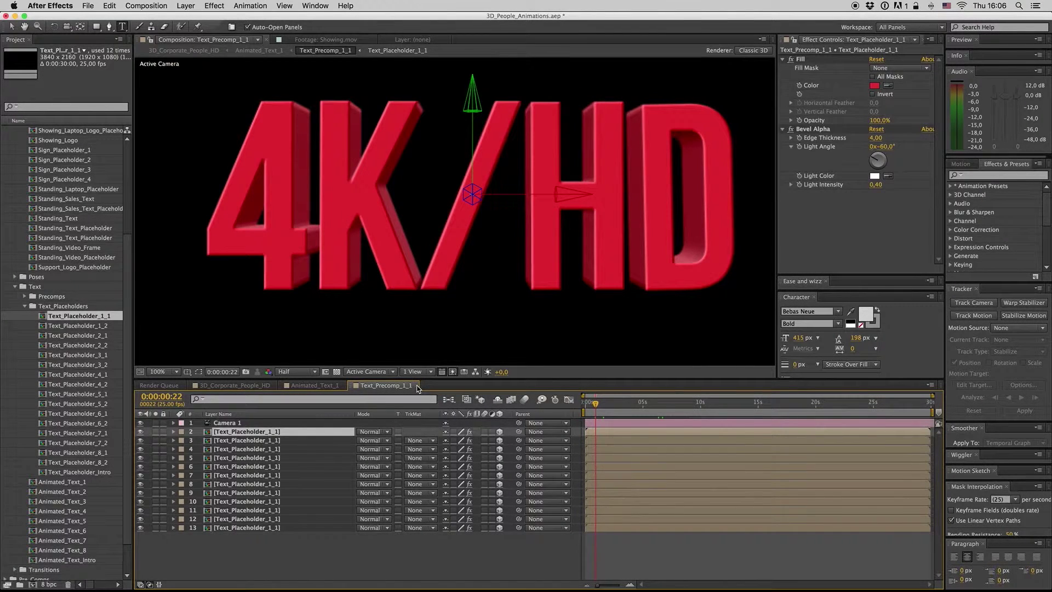
click(417, 385)
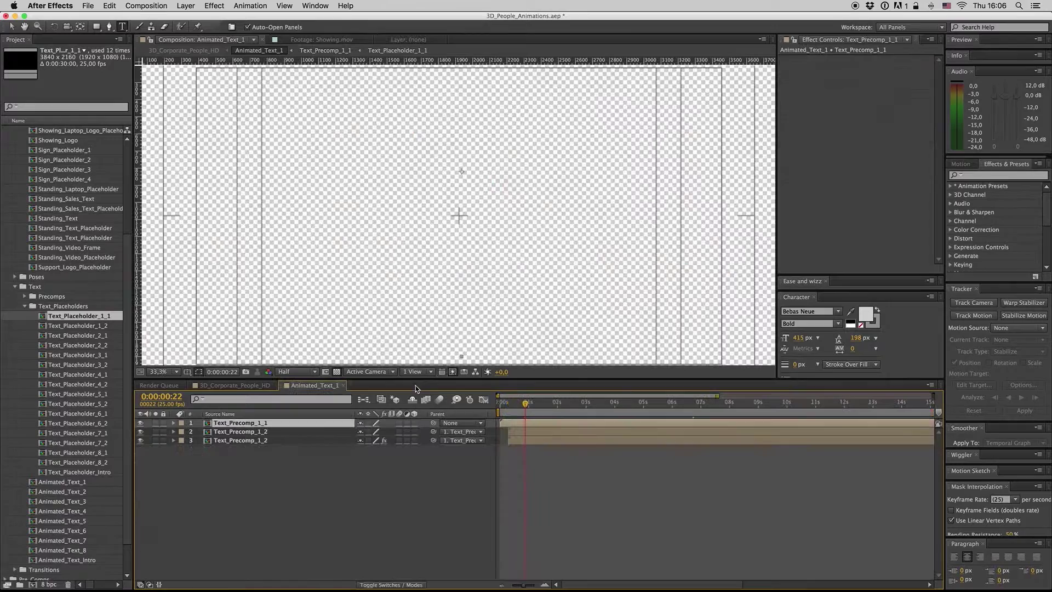
click(342, 386)
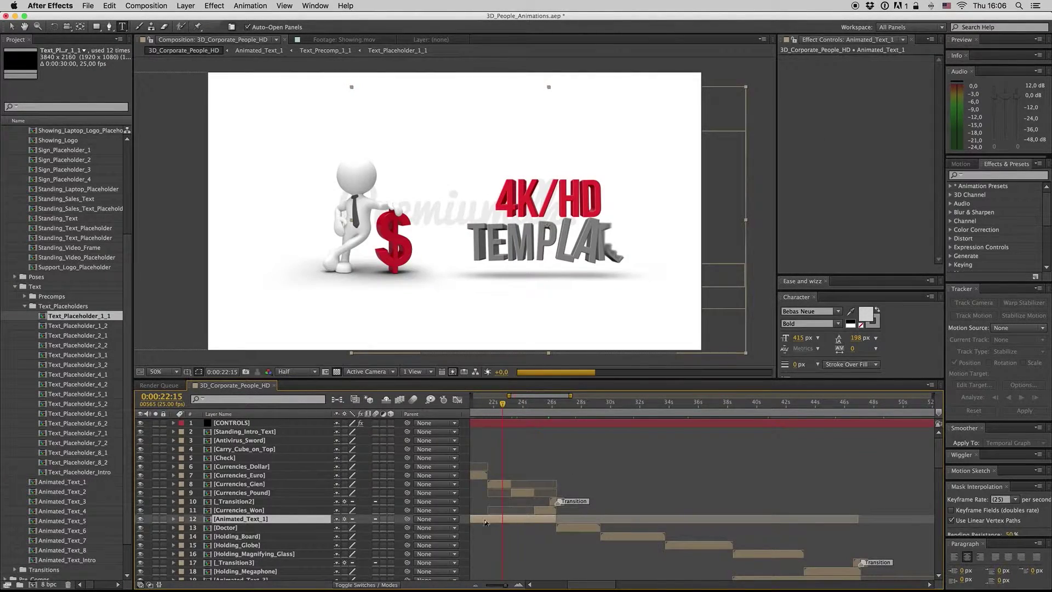
Step: Reveal the source of the Animated_Text_1 layer in the project, duplicate that composition and open the copy
right_click(253, 520)
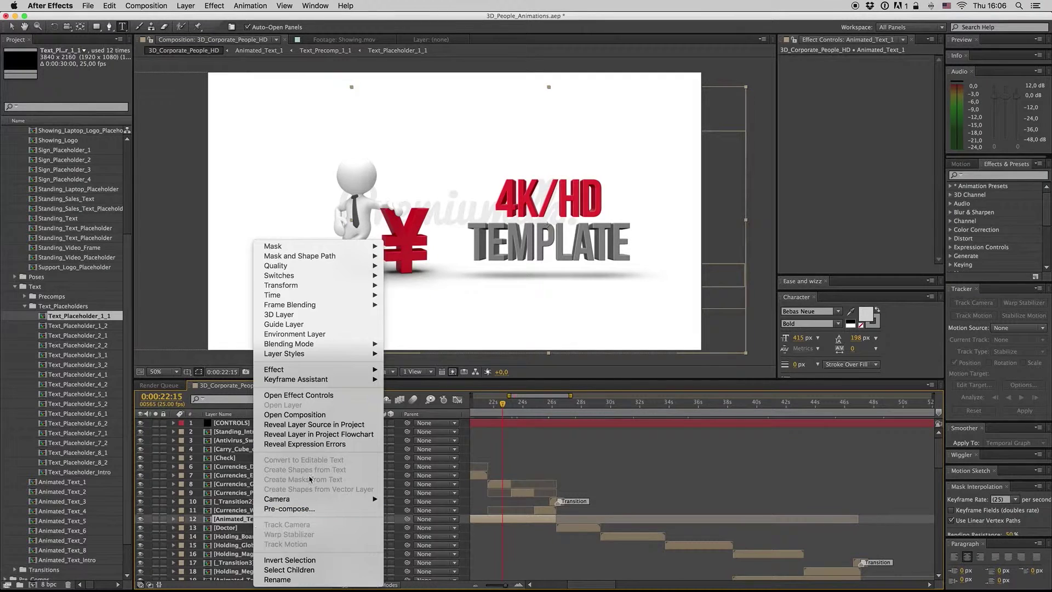
click(302, 430)
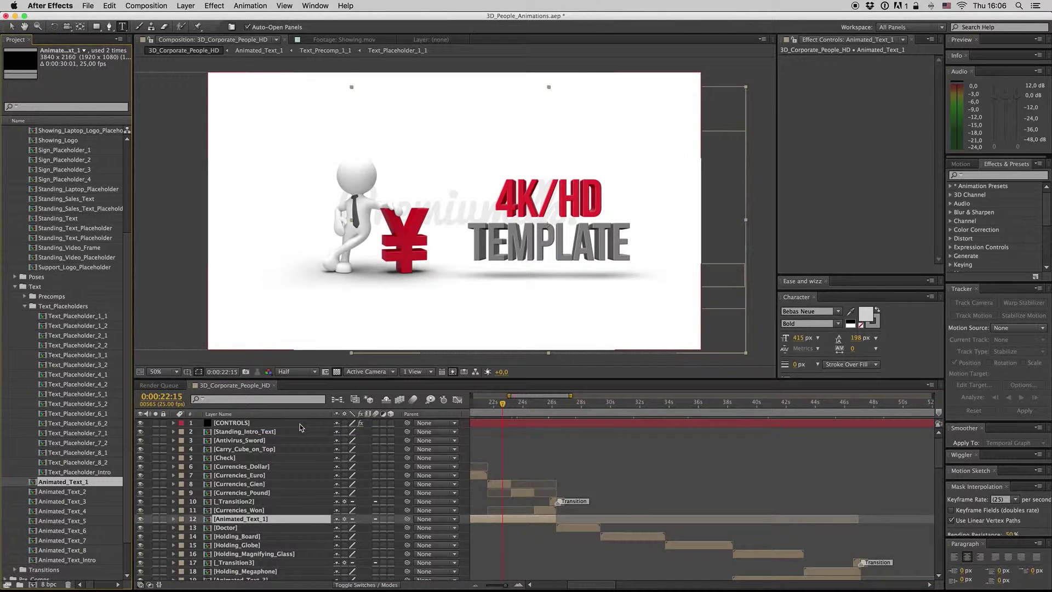
scroll(127, 421, down, 4)
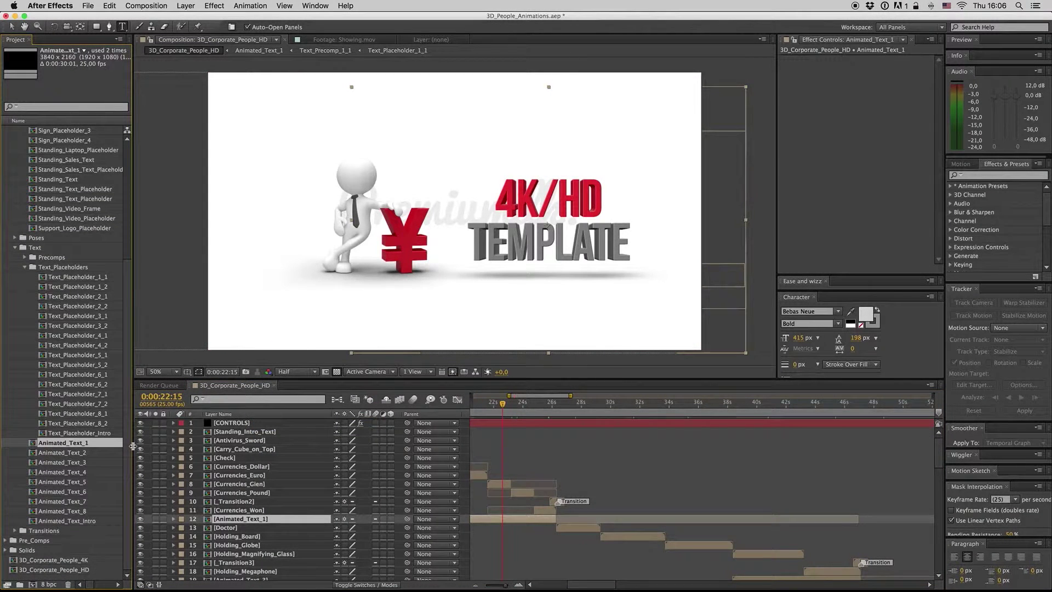
key(super+d)
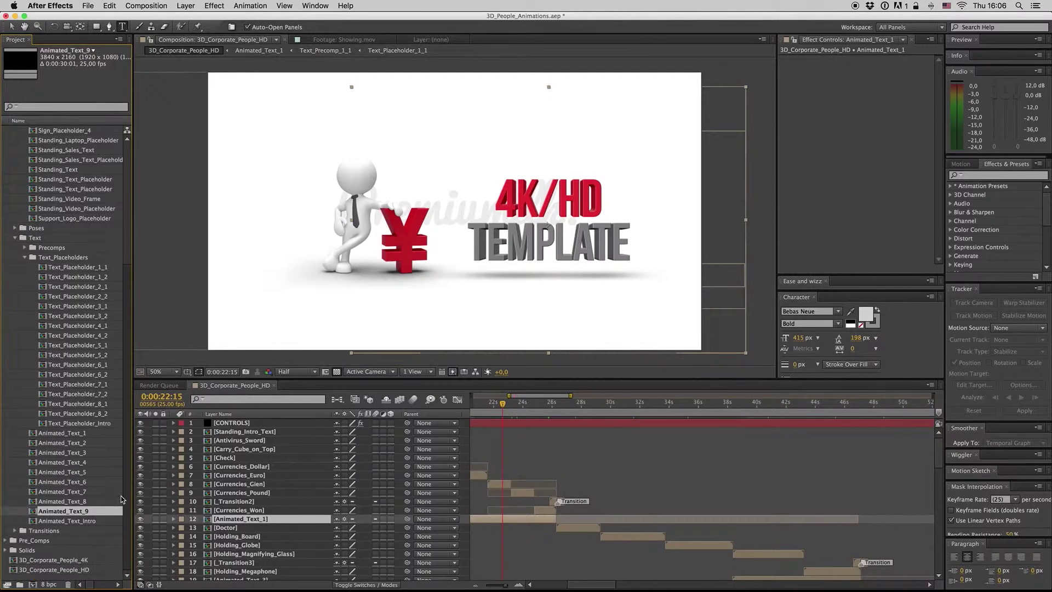
double_click(81, 512)
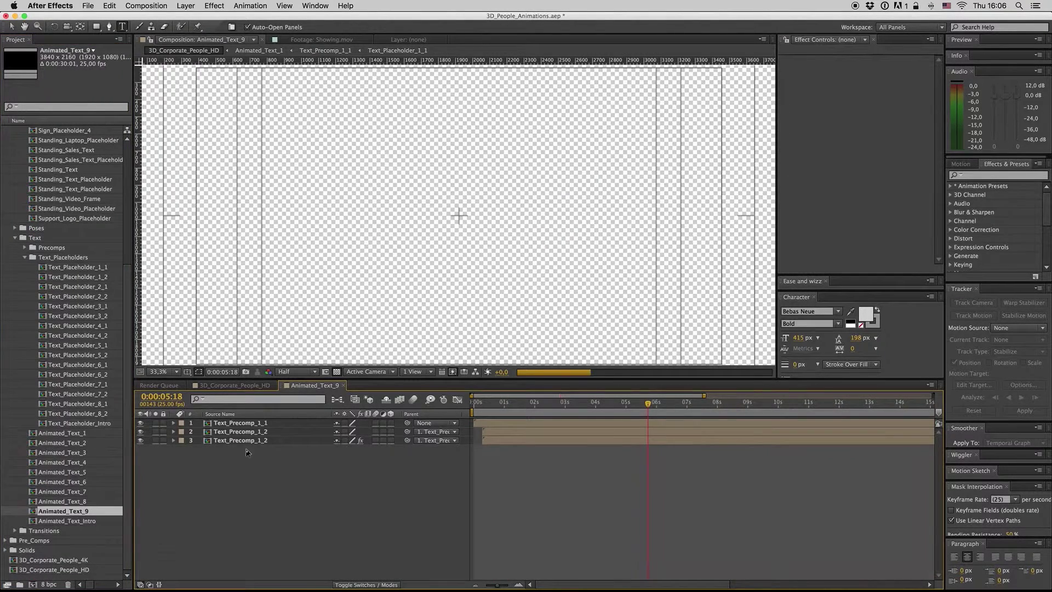
Step: Reveal the source of the Text_Precomp_1_1 layer from Animated_Text_9 in the project and duplicate it
click(262, 424)
right_click(262, 426)
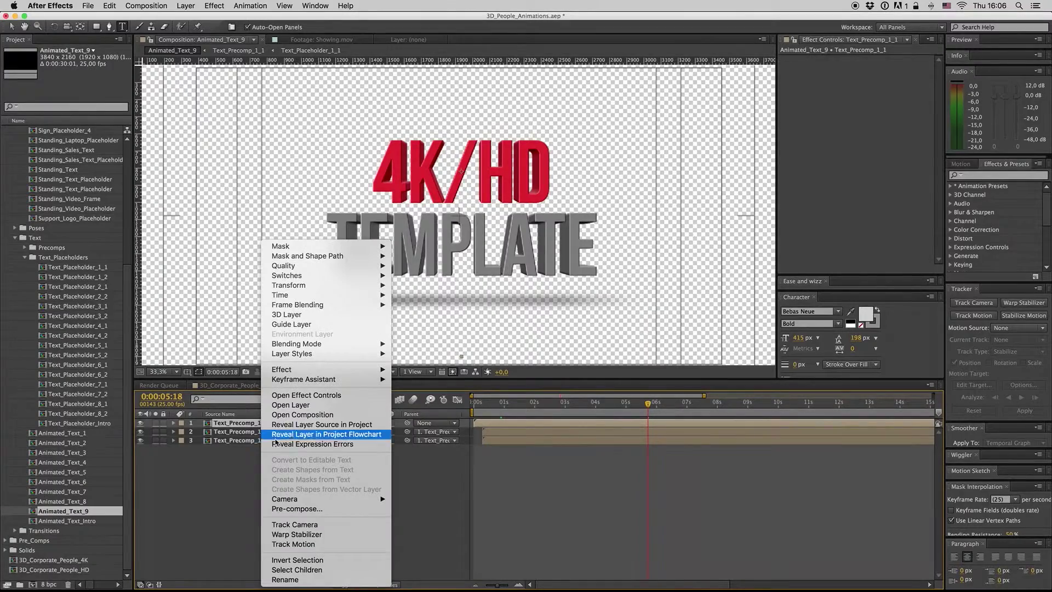
click(292, 425)
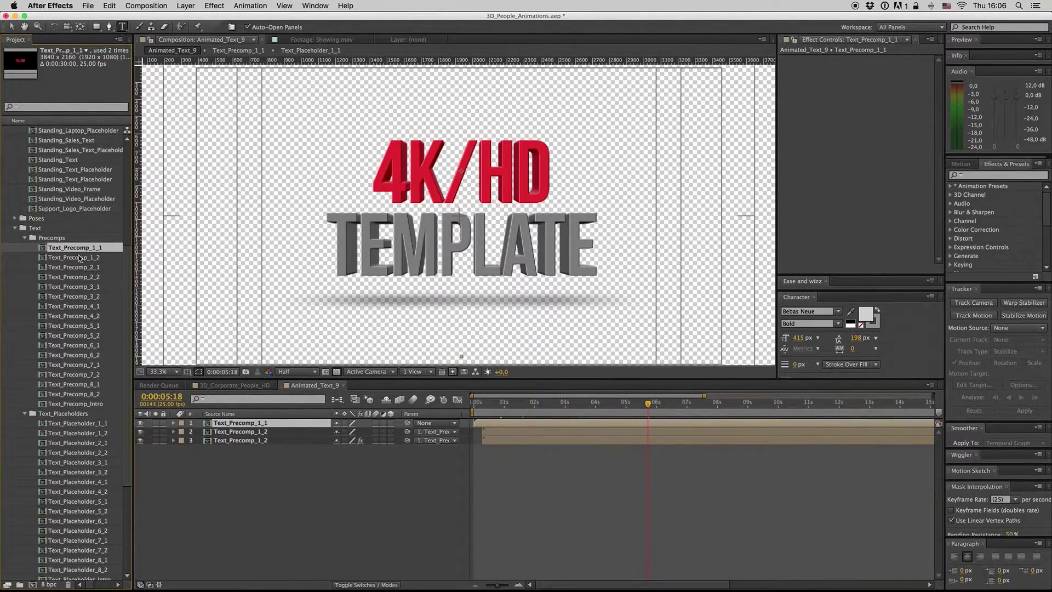
key(super+d)
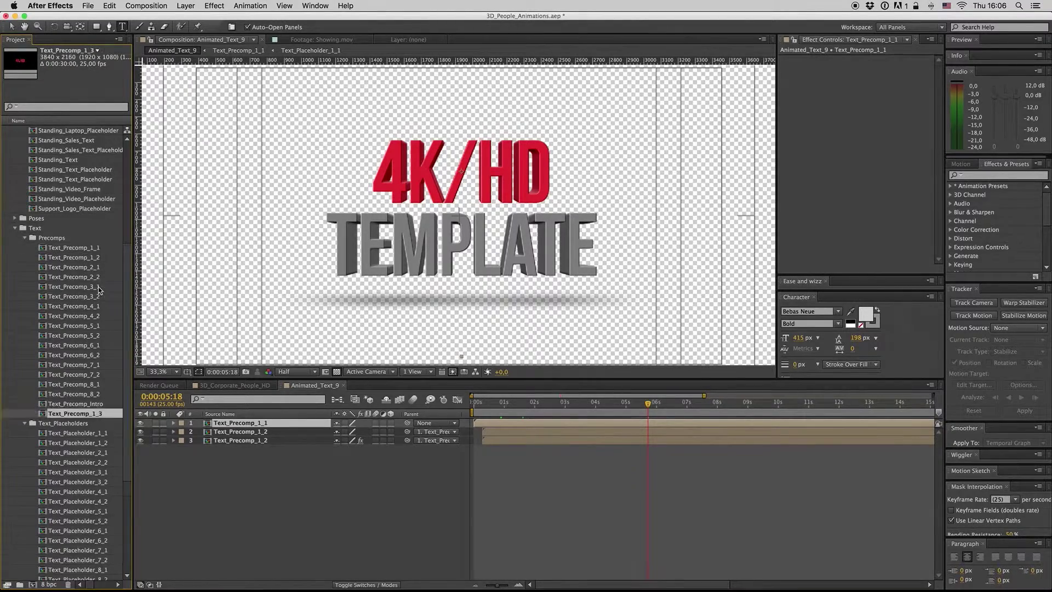
Step: Rename the duplicated precomp Text_Precomp_9_1 and replace the Text_Precomp_1_1 layer in Animated_Text_9 with it
key(Return)
key(Right)
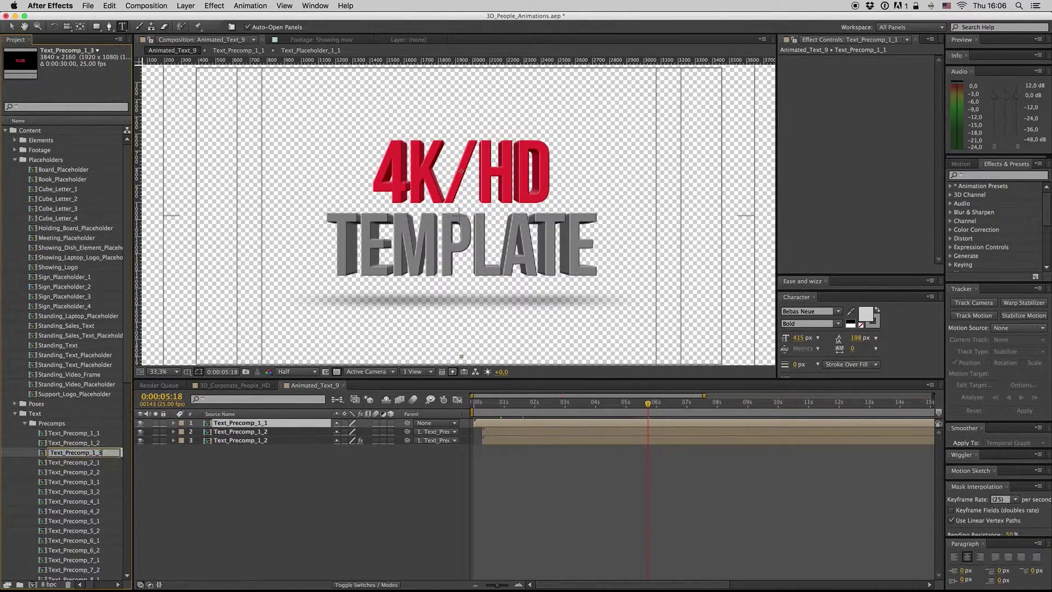
key(BackSpace)
key(BackSpace)
key(BackSpace)
text(9_1)
key(Return)
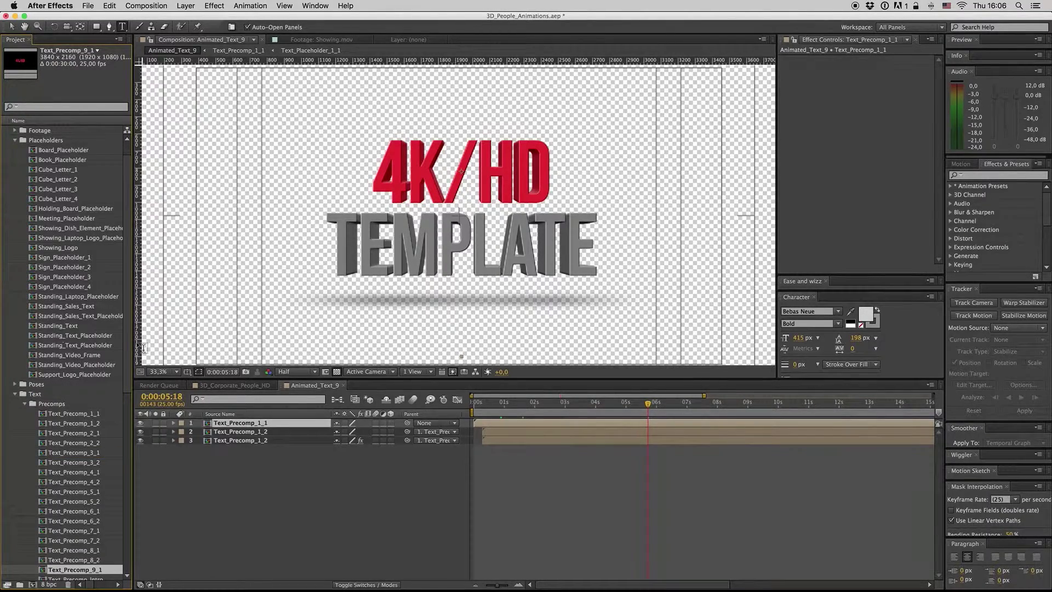
drag(125, 336, 125, 377)
drag(67, 501, 245, 440)
Step: Reveal the source of the Text_Precomp_1_2 shadow layer, duplicate that precomp and rename the copy Text_Precomp_9_2
click(267, 442)
right_click(268, 447)
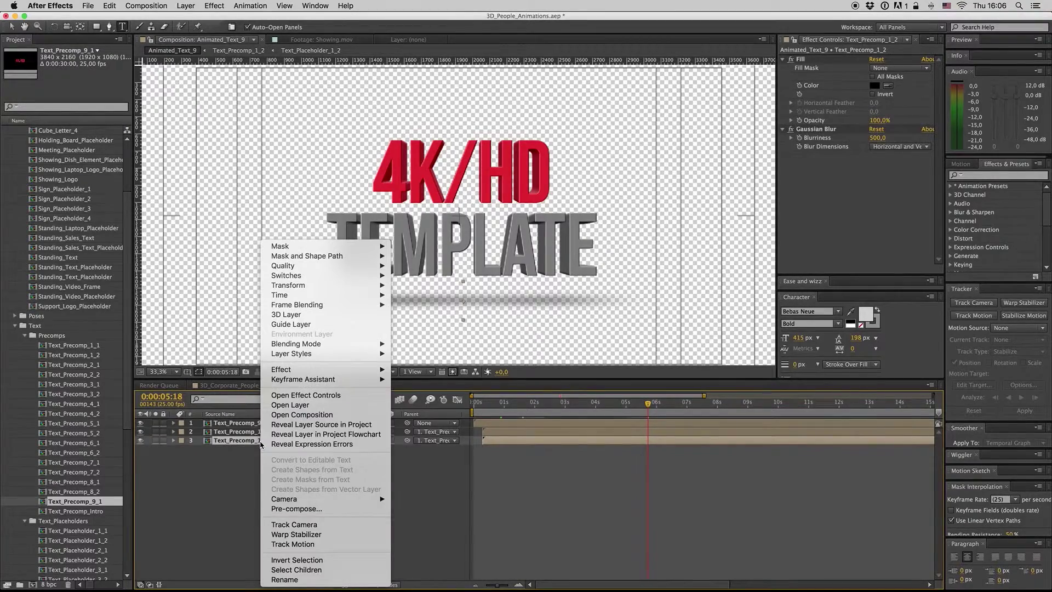
click(306, 364)
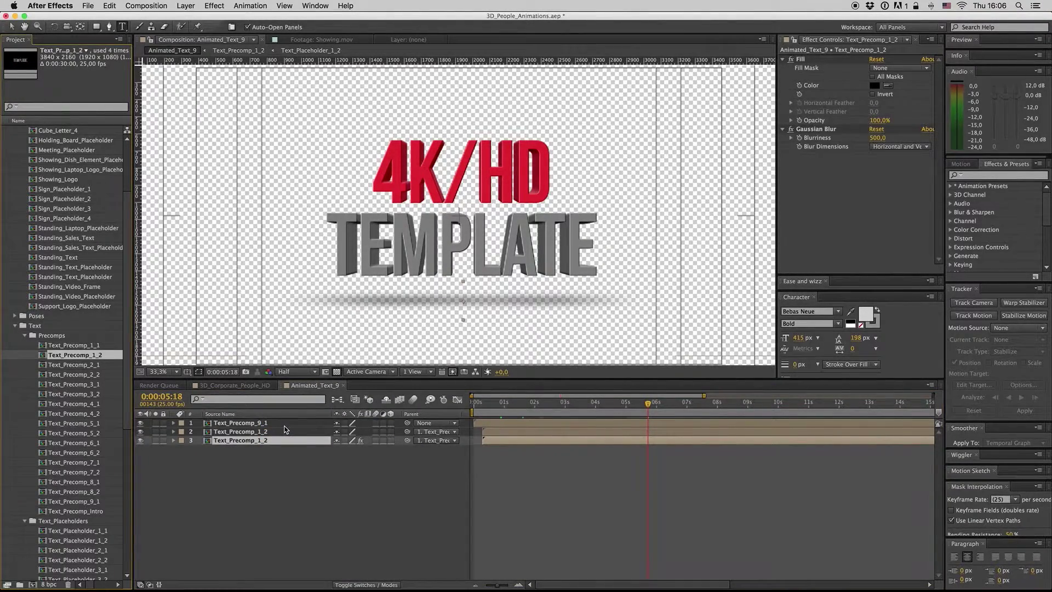
key(super+d)
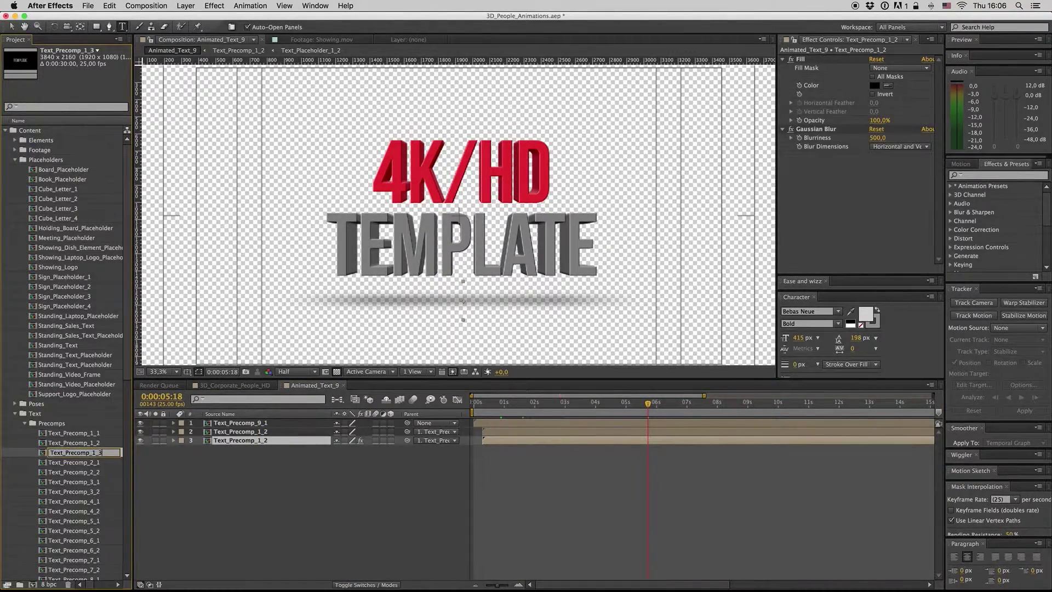
key(Delete)
key(Escape)
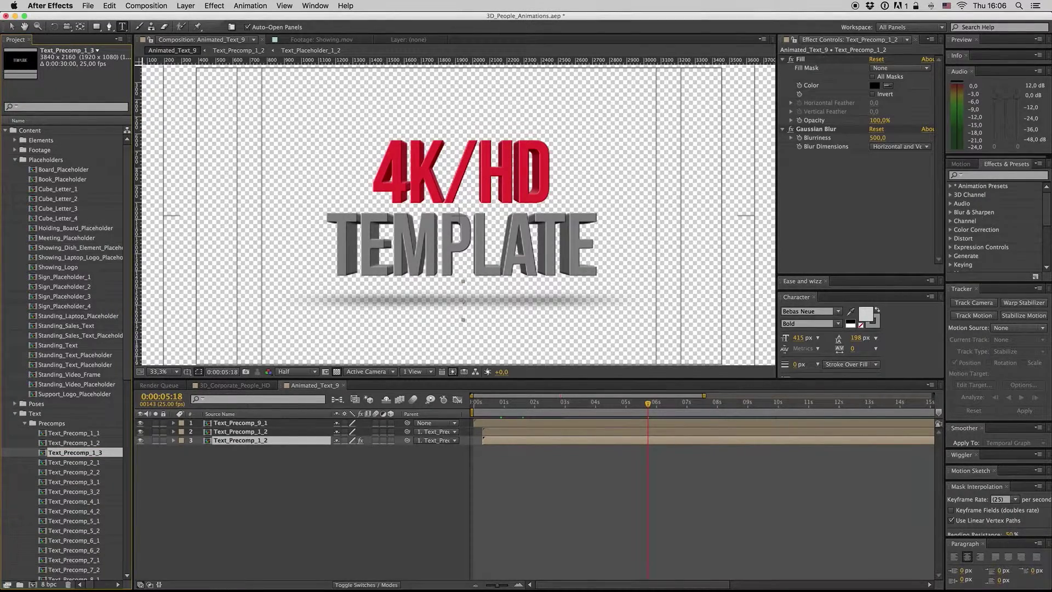
key(Return)
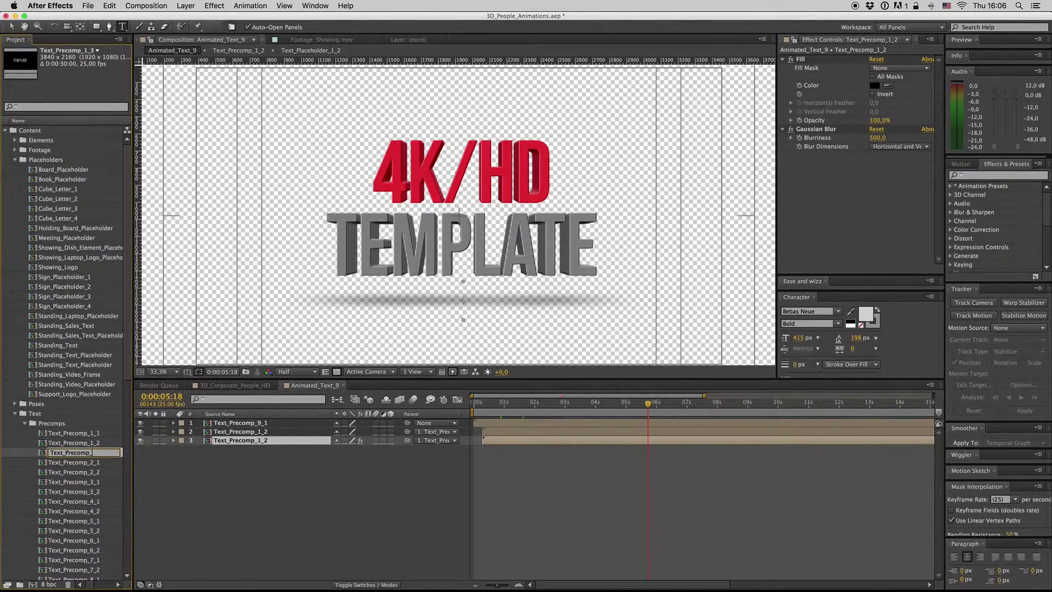
text(Text_Precomp_9_2)
key(Return)
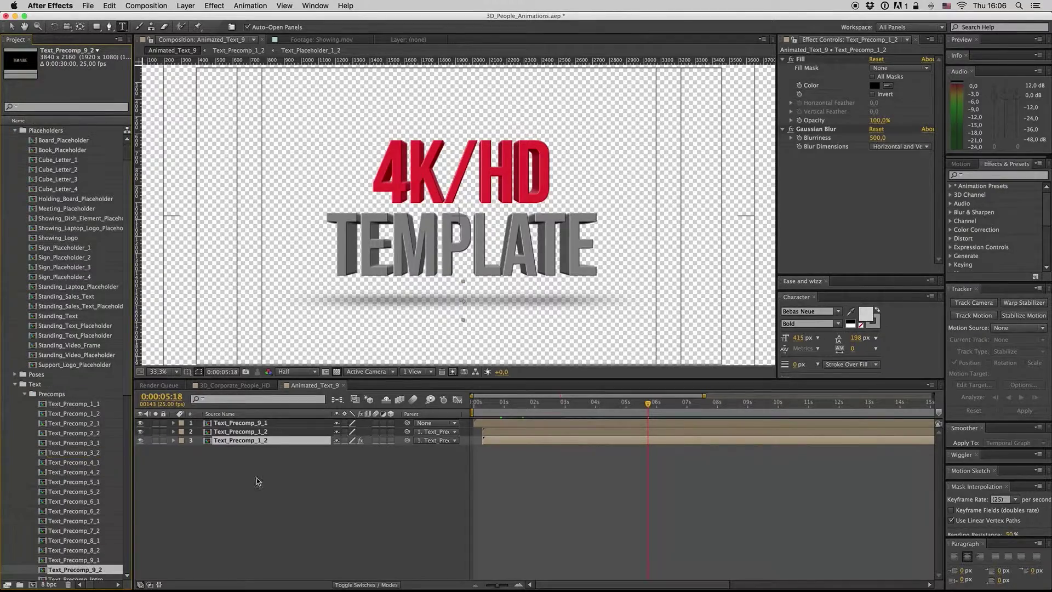
Step: Replace both Text_Precomp_1_2 layers in Animated_Text_9 with Text_Precomp_9_2, and toggle the shadow layer's visibility off and on to check it
shift+click(245, 432)
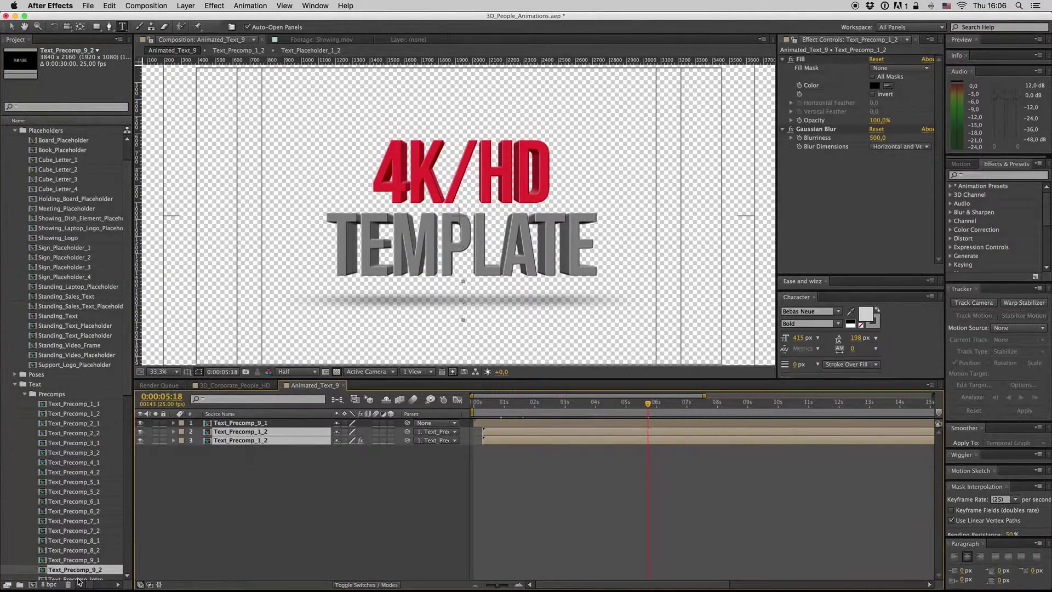
drag(75, 573, 239, 461)
click(150, 445)
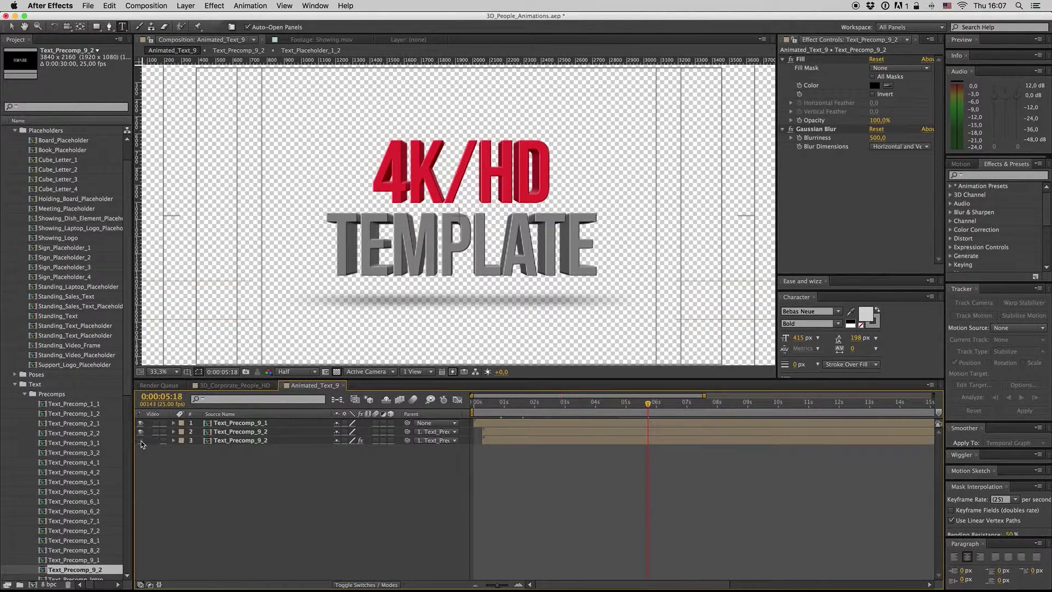
click(140, 440)
click(140, 440)
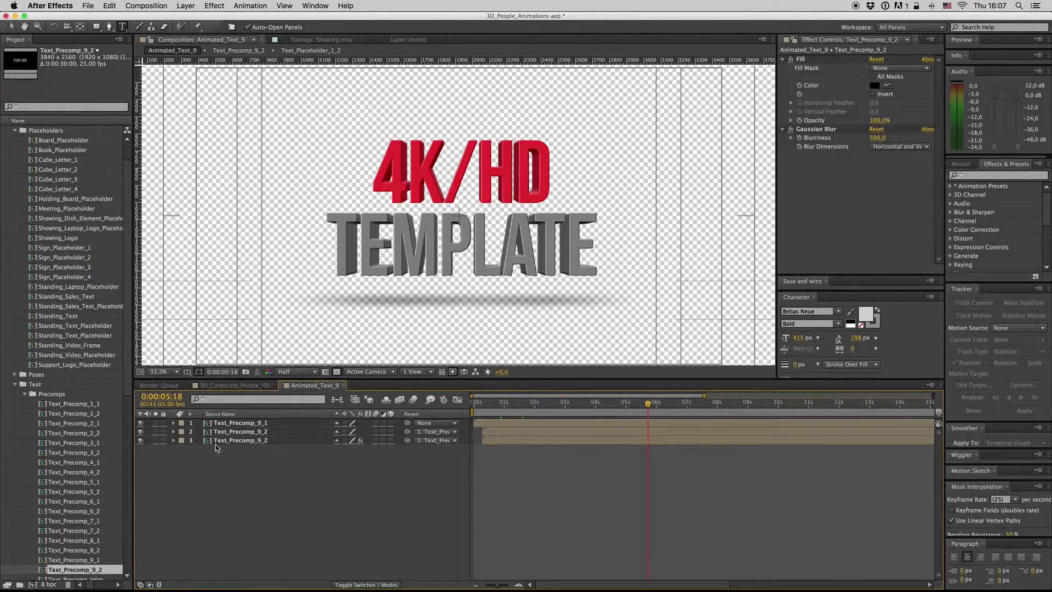
Step: Open Text_Precomp_9_1, reveal the source of its Text_Placeholder_1_1 layers in the project and duplicate that placeholder composition
double_click(246, 424)
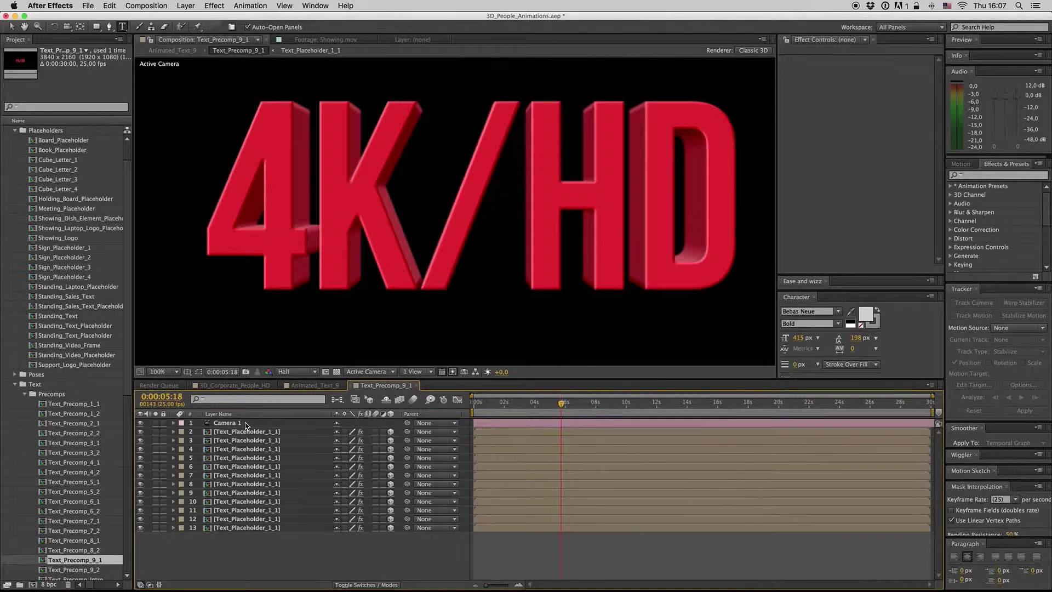
click(262, 449)
right_click(277, 450)
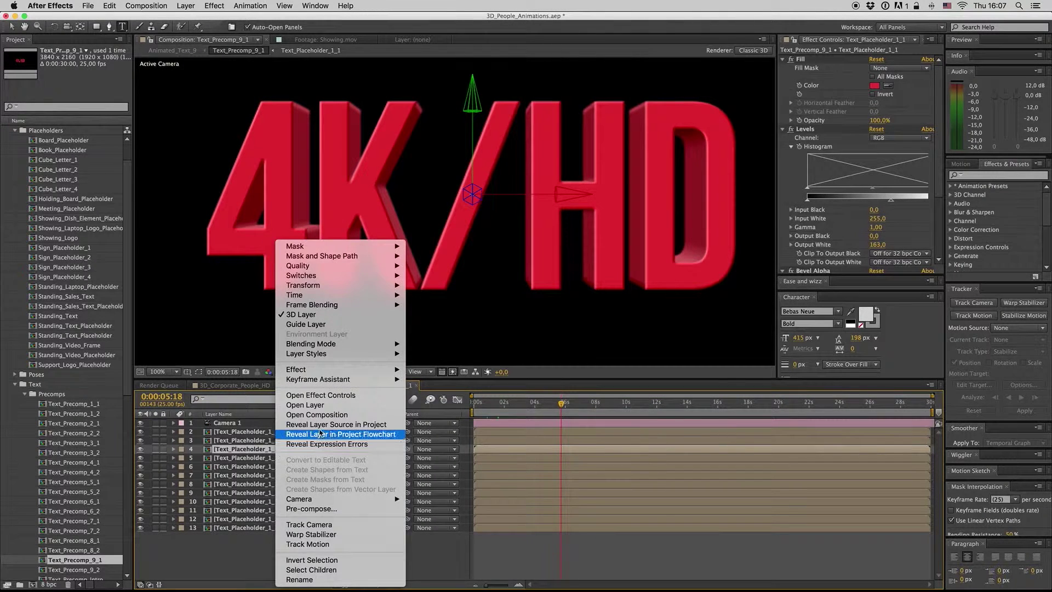
click(321, 425)
scroll(125, 461, down, 6)
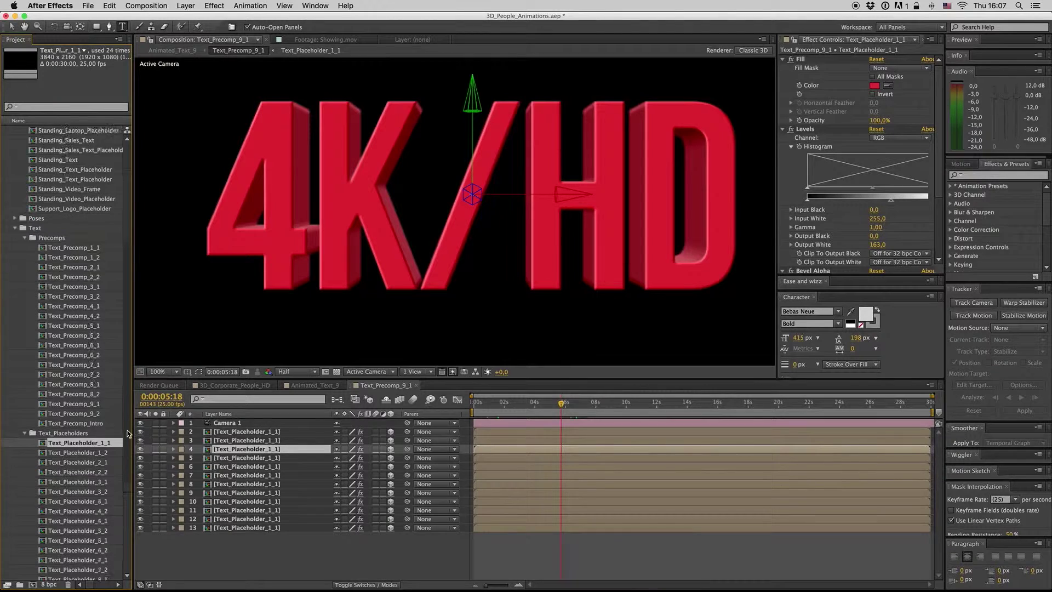
scroll(125, 464, down, 1)
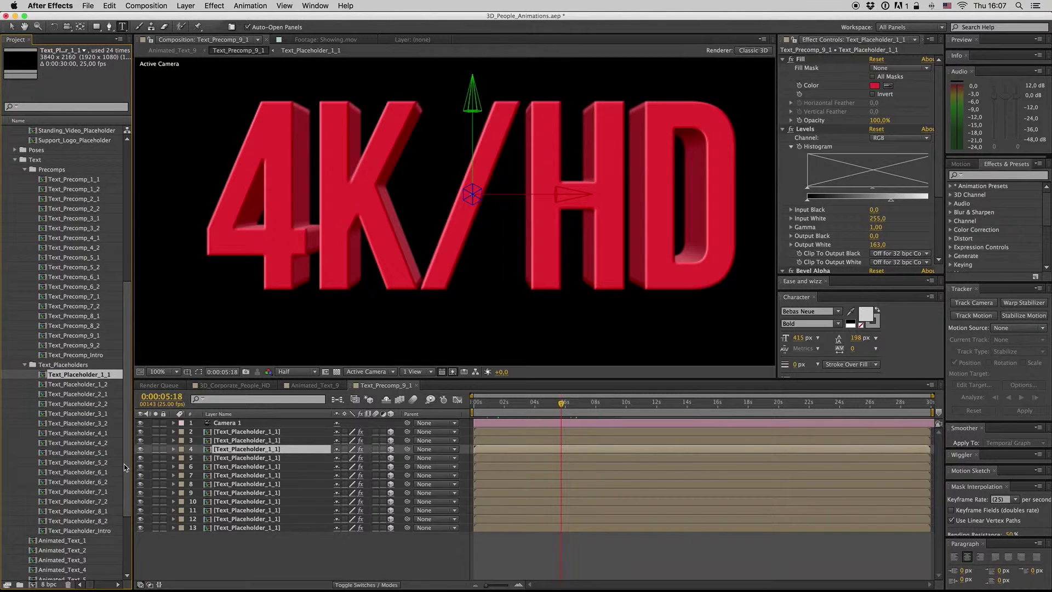
key(super+d)
Step: Rename the duplicated placeholder Text_Placeholder_9_1, replace all Text_Placeholder_1_1 layers in Text_Precomp_9_1 with it, and close the precomp
key(Return)
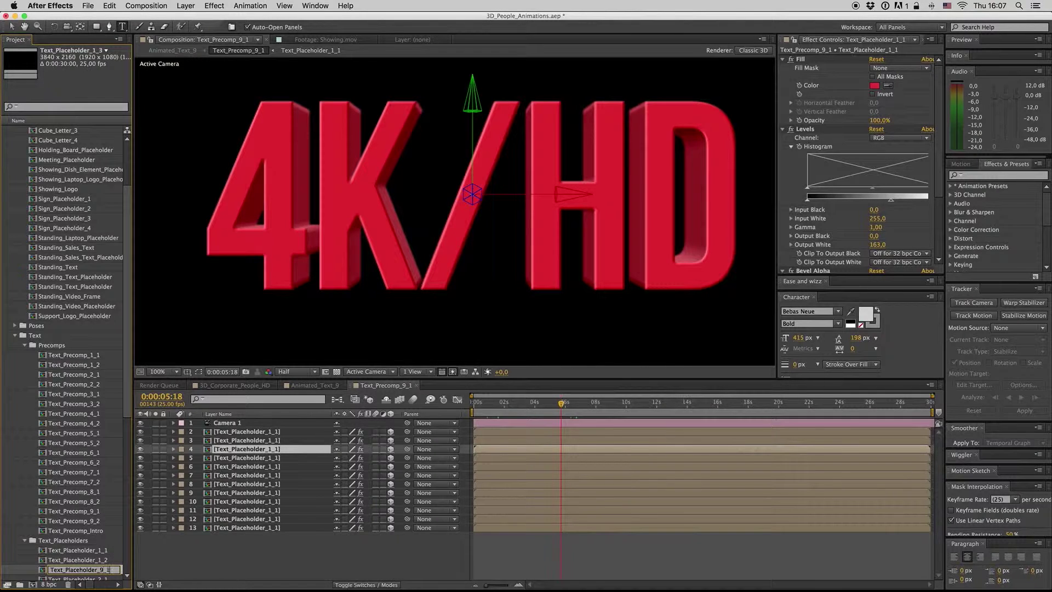
key(Return)
drag(263, 542, 241, 430)
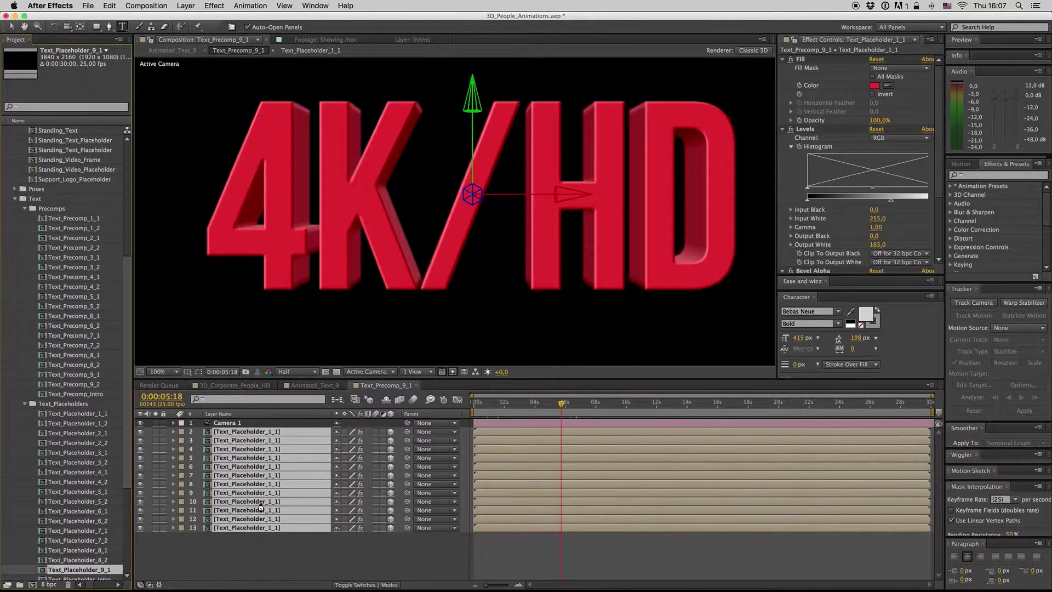
click(417, 385)
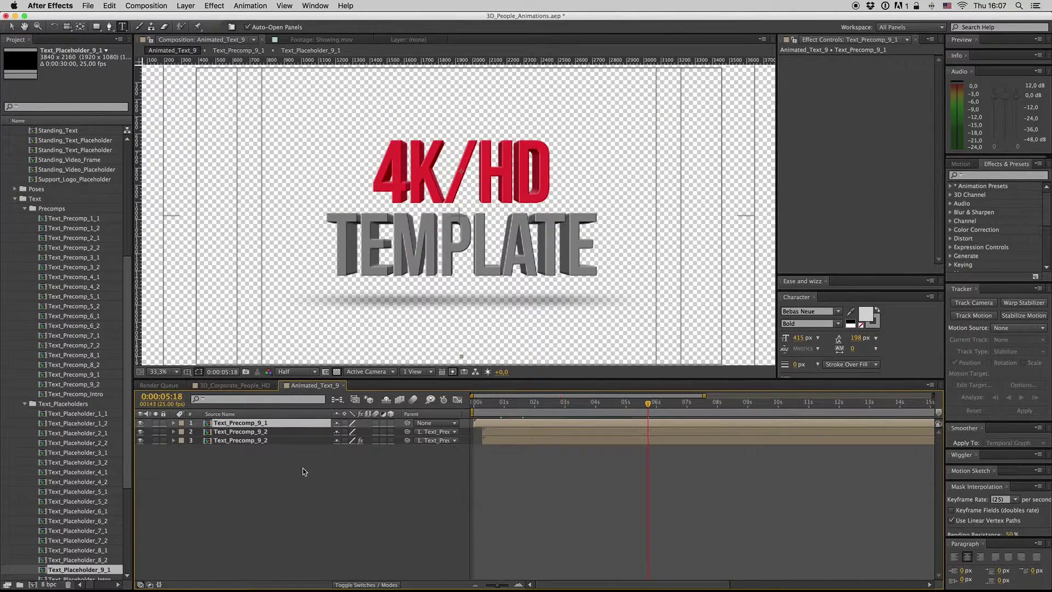
Step: Open Text_Precomp_9_2, reveal the source of its Text_Placeholder_1_2 layers in the project and duplicate that placeholder composition
double_click(255, 432)
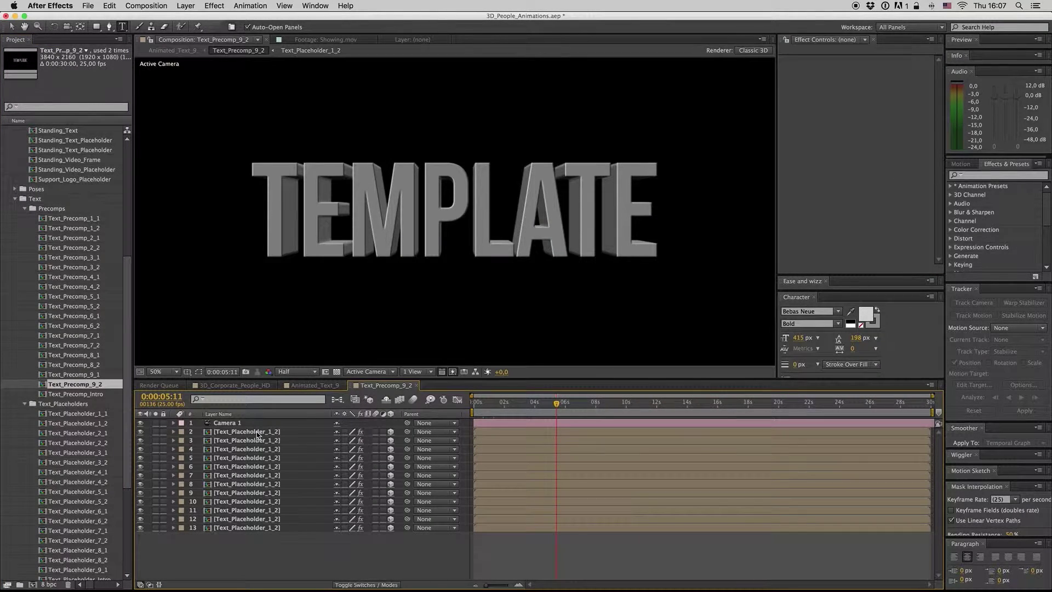
click(258, 433)
right_click(265, 432)
click(292, 426)
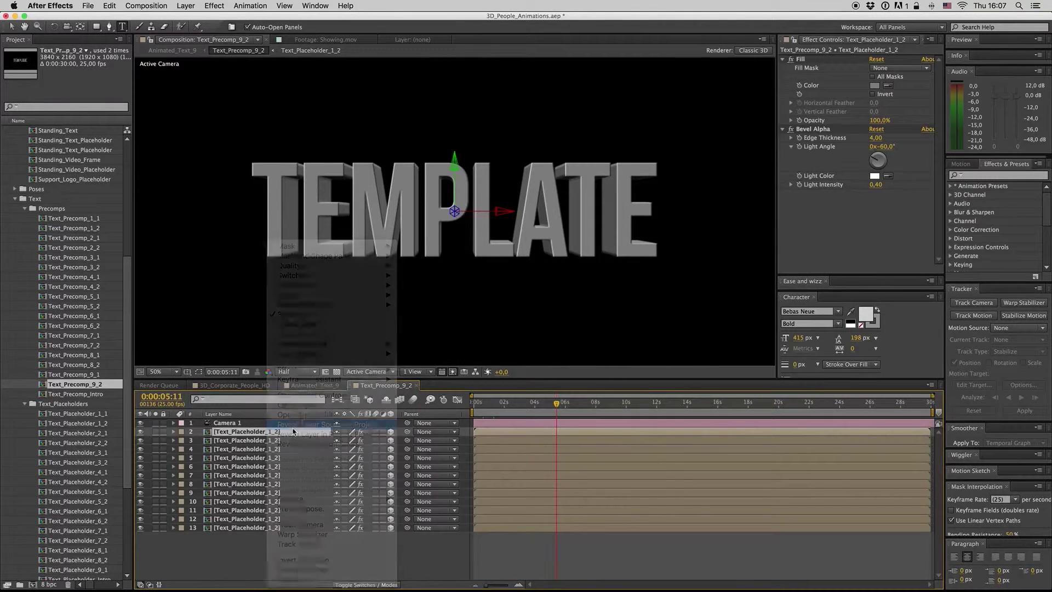
key(super+d)
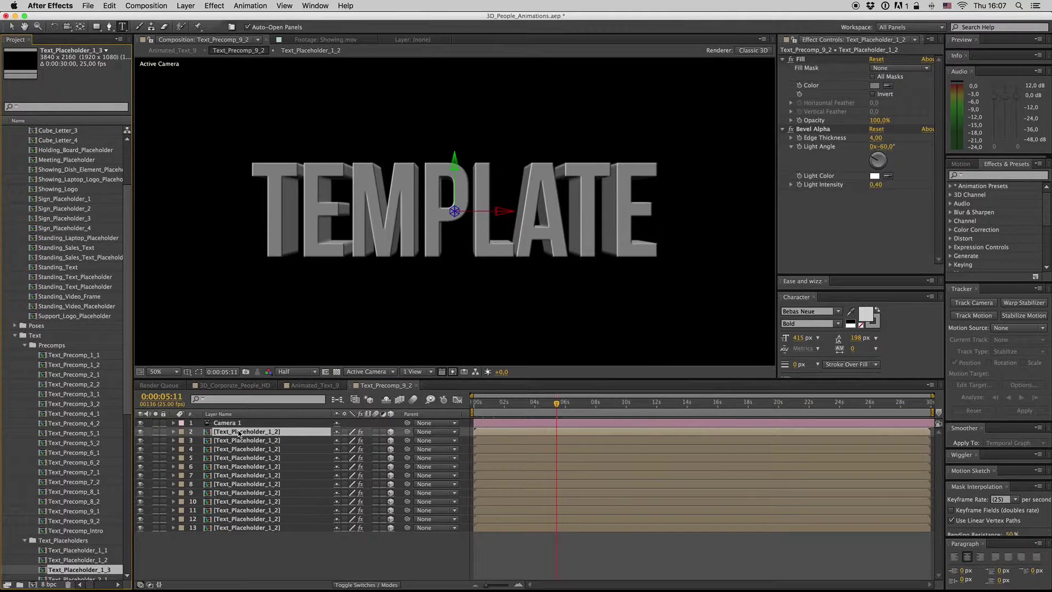
Step: Rename the duplicated placeholder Text_Placeholder_9_2 and replace all Text_Placeholder_1_2 layers in Text_Precomp_9_2 with it
key(Return)
key(Right)
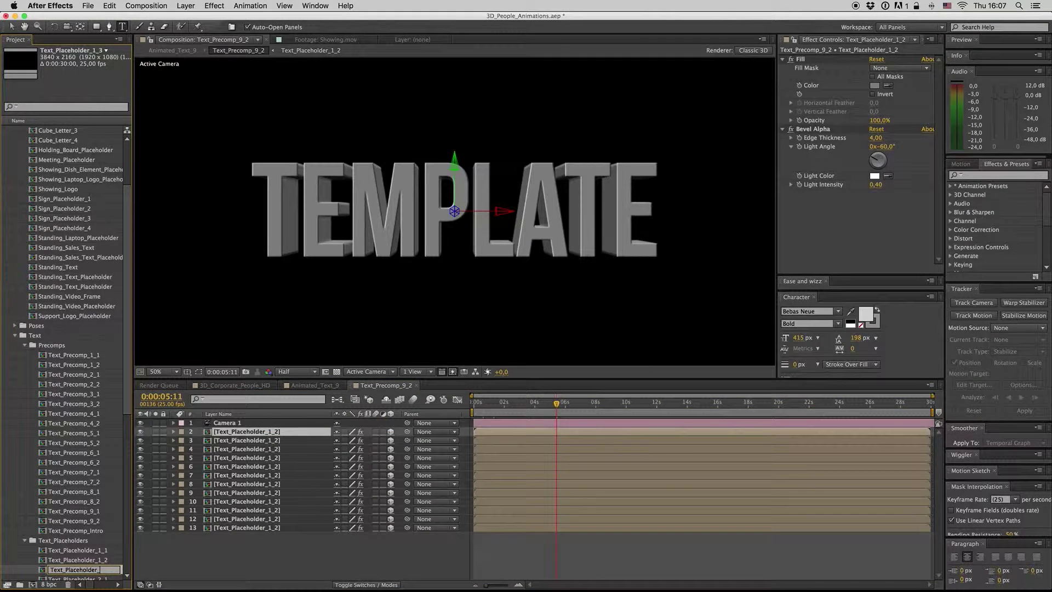
text(9_2)
key(Return)
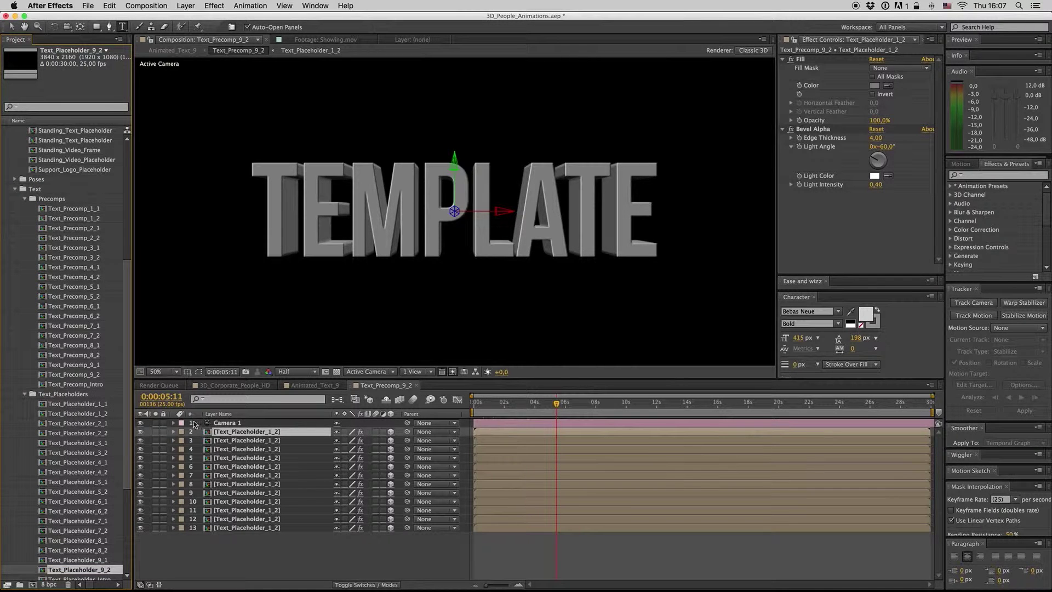
drag(272, 557, 246, 438)
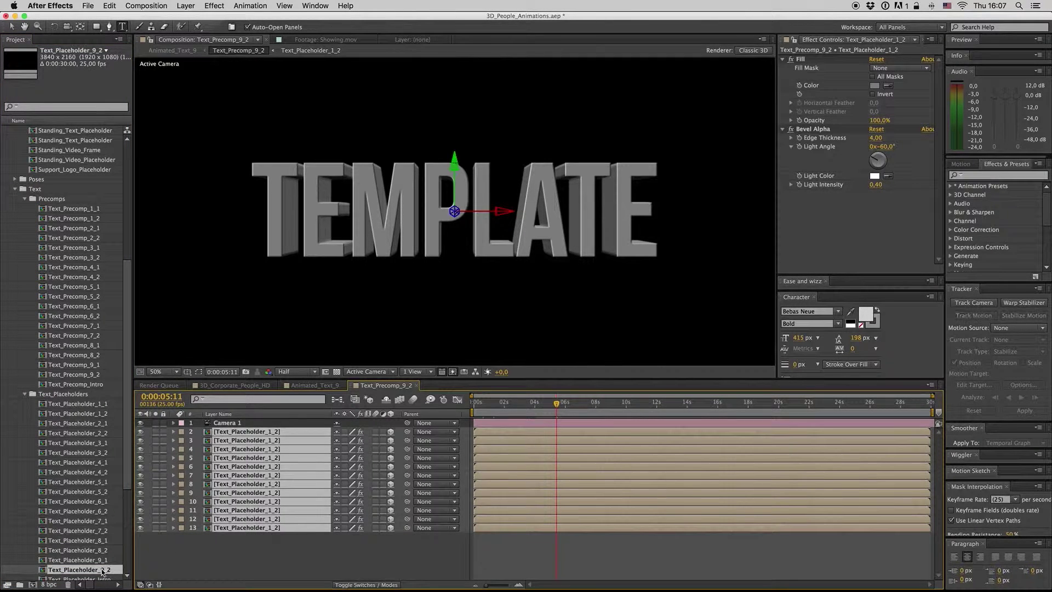
Step: Close Text_Precomp_9_2 to return to Animated_Text_9 and collapse the Precomps folder in the project
click(284, 554)
click(416, 386)
click(291, 452)
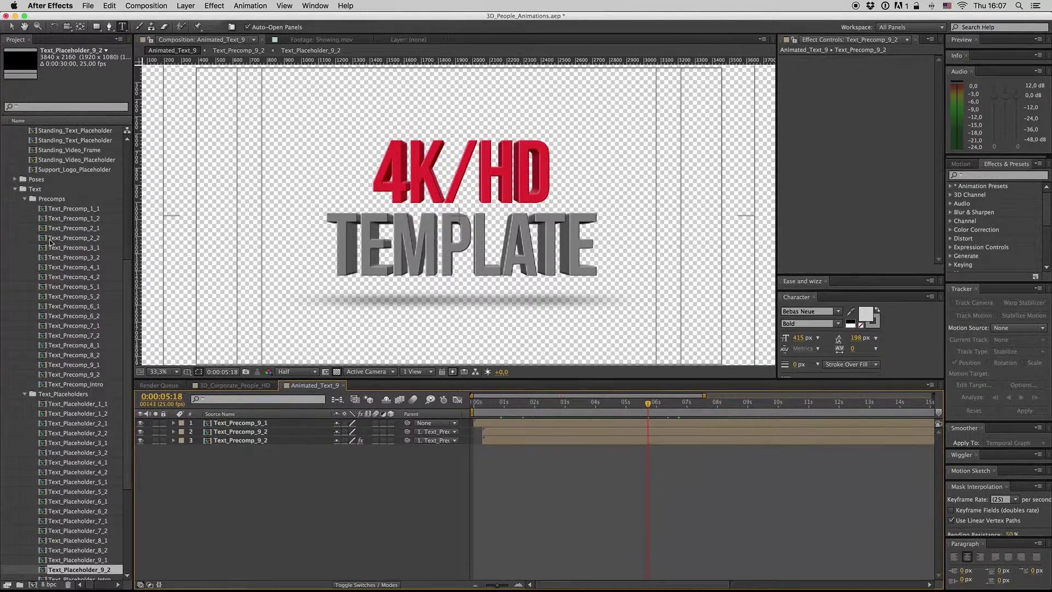
click(25, 200)
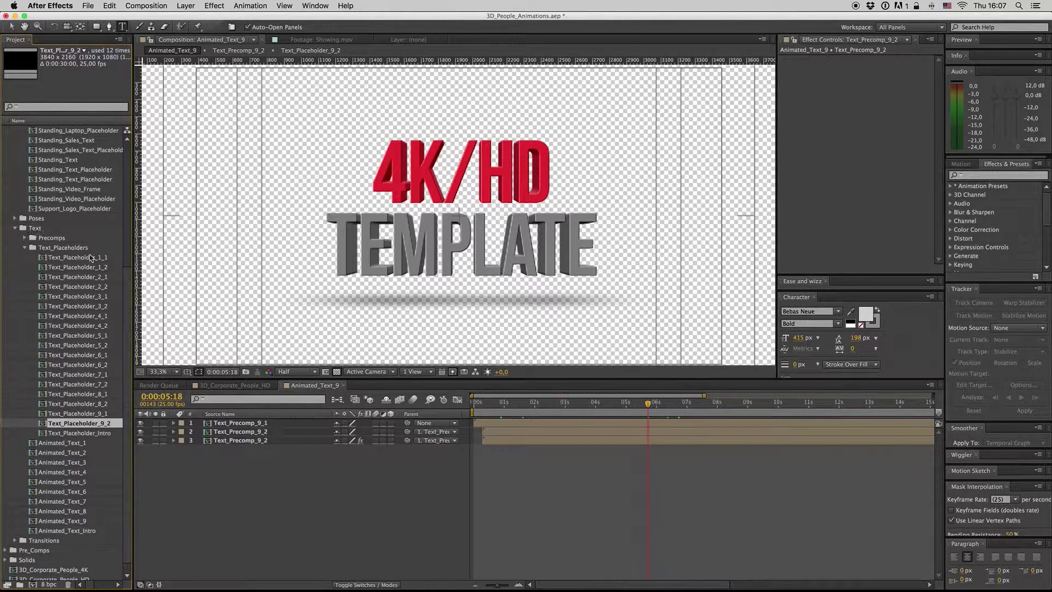
Step: Open Text_Placeholder_9_1 from the project and replace its text with "new text"
double_click(87, 414)
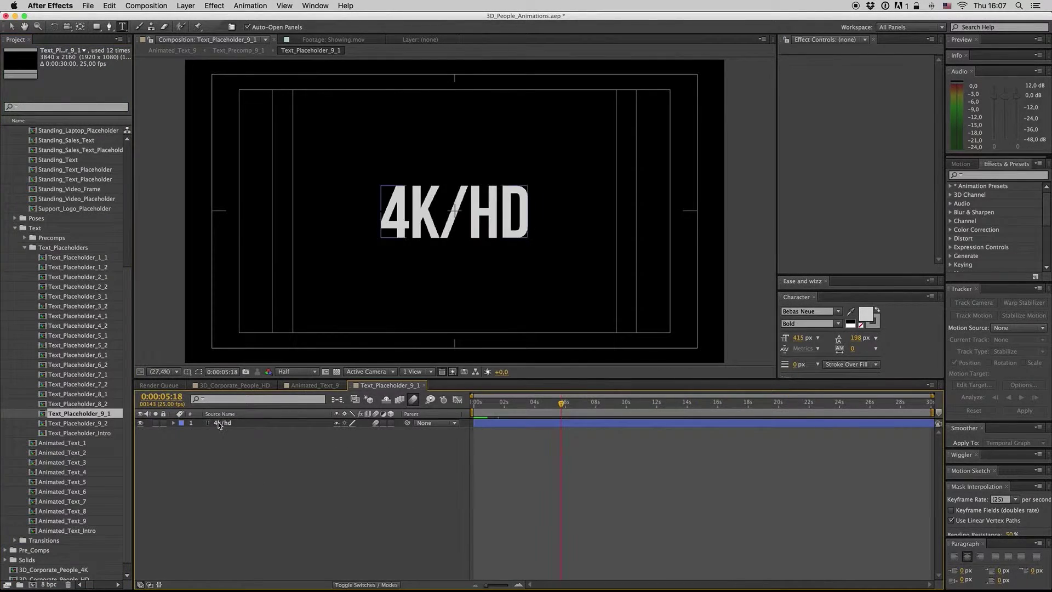
double_click(219, 424)
text(new text)
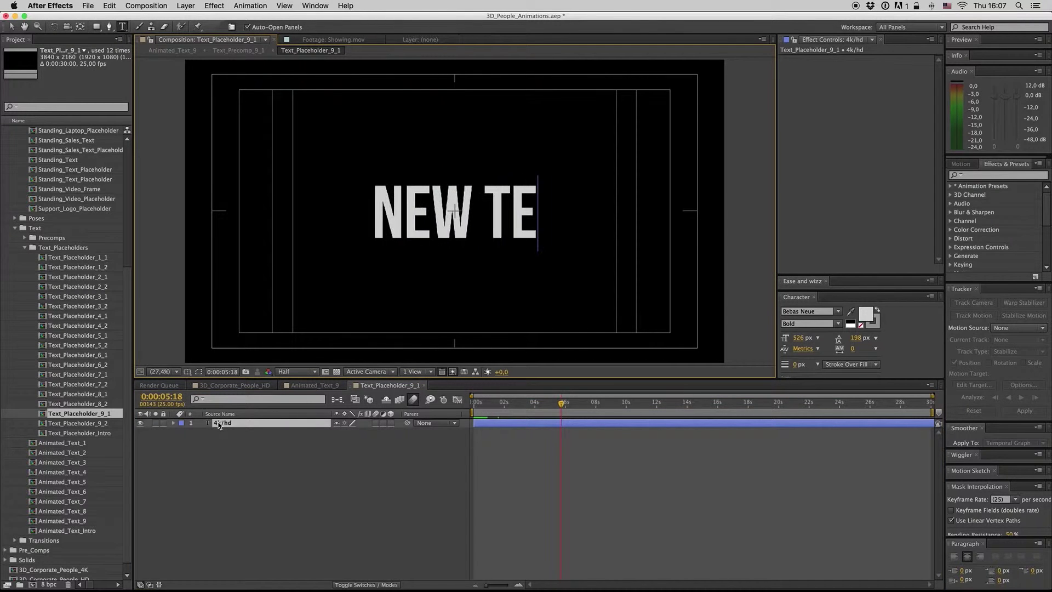
click(280, 466)
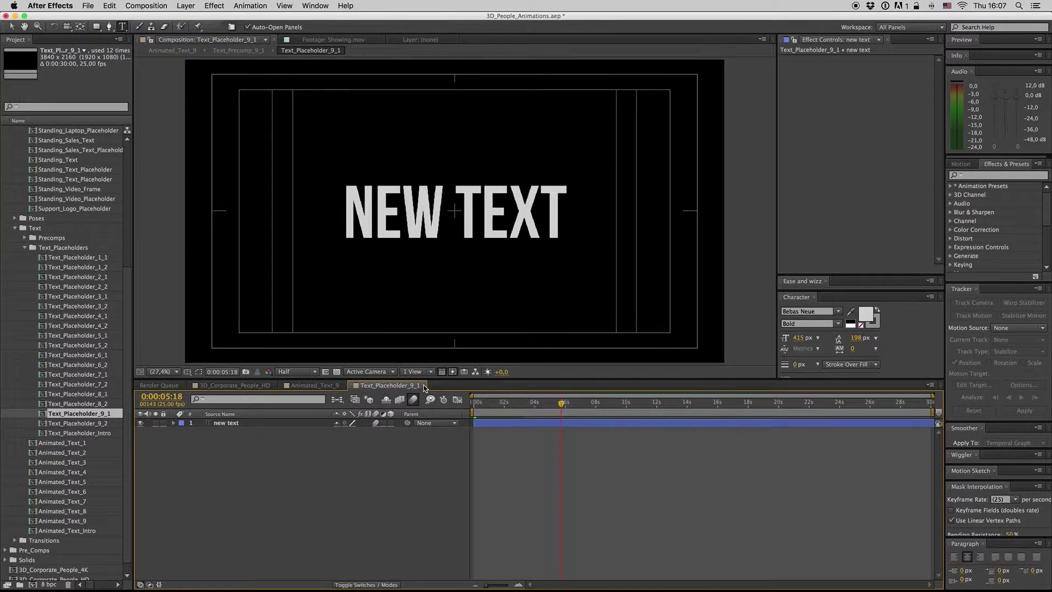
Step: Open Text_Placeholder_9_2, replace its text with "HERE" and close the placeholder composition
double_click(83, 423)
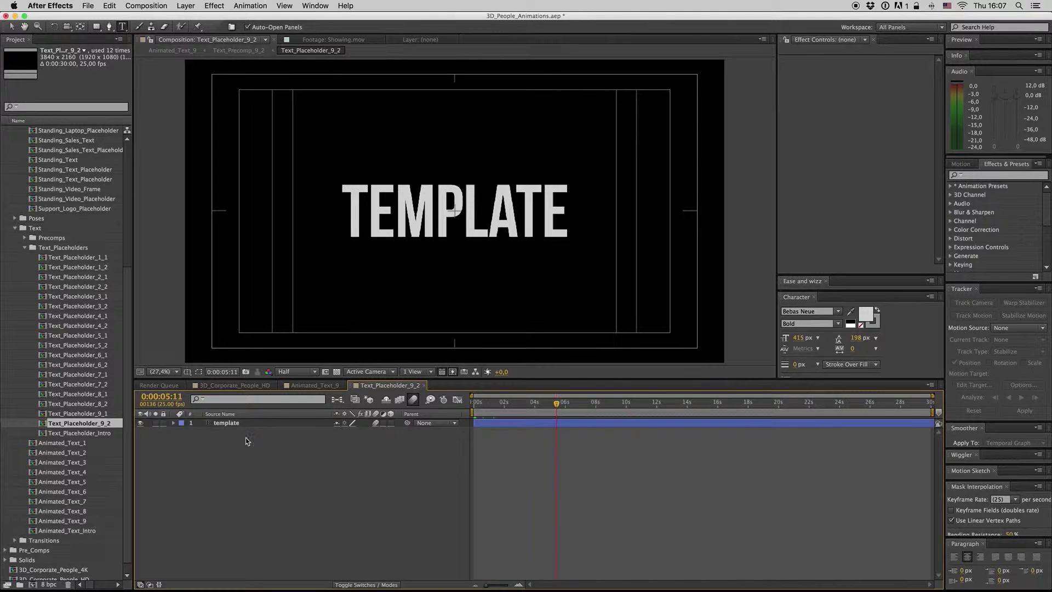
double_click(230, 424)
text(HERE)
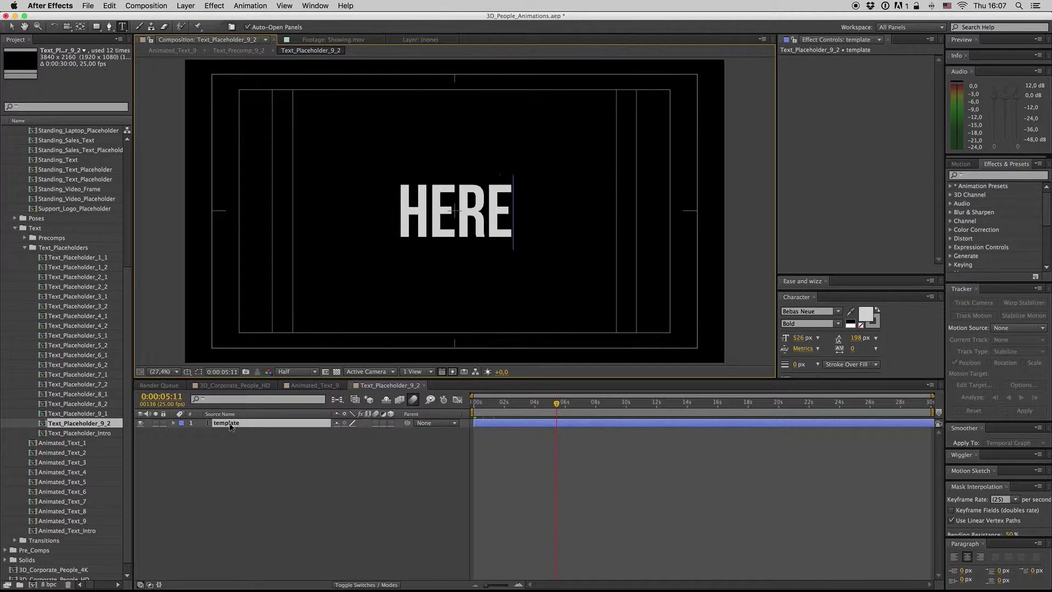
click(245, 450)
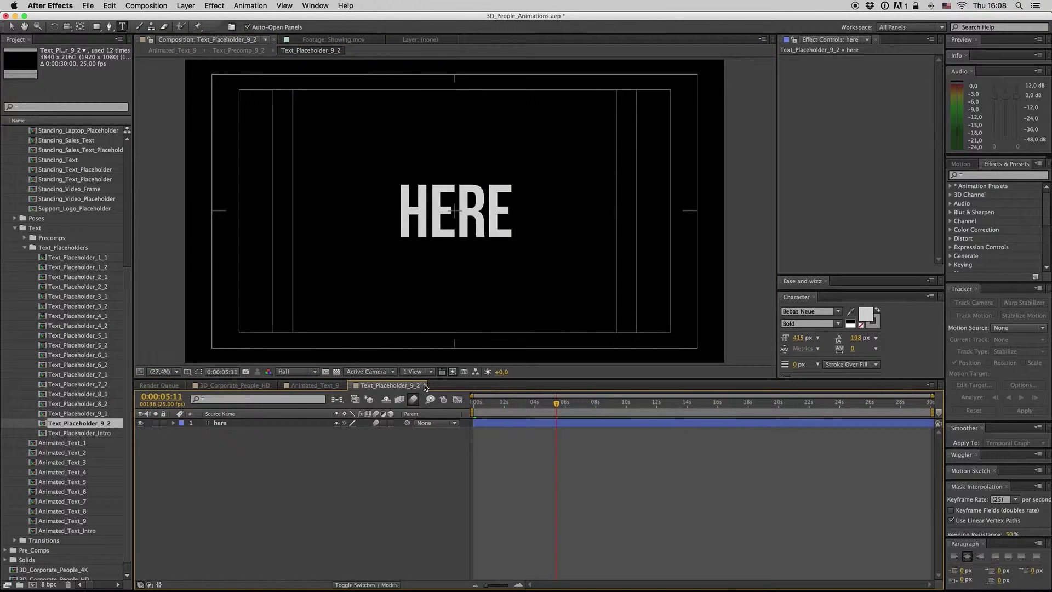
click(423, 385)
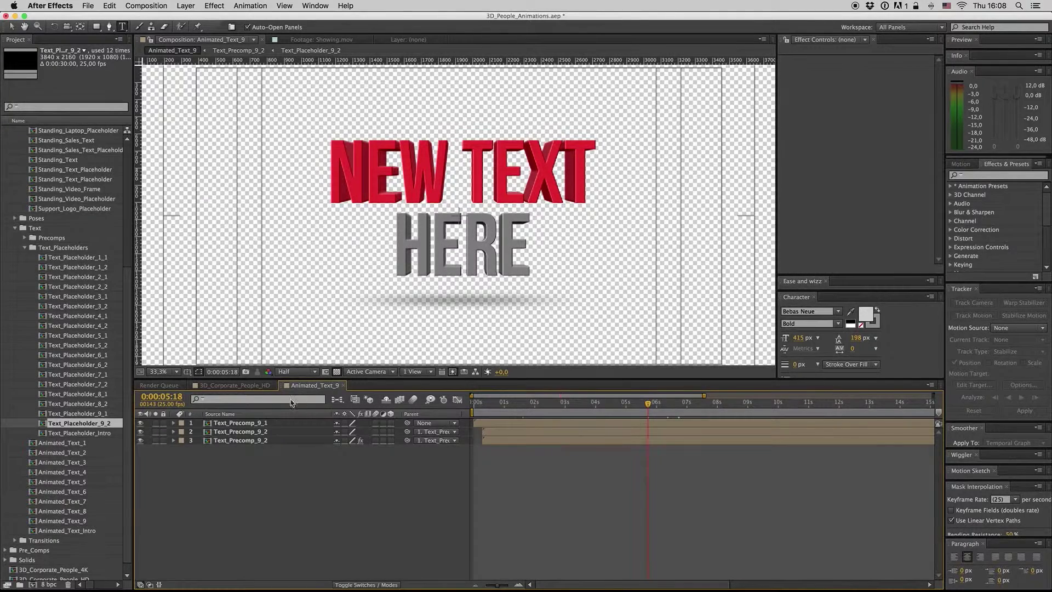
Step: View the 3D_Corporate_People_HD composition, reopen Animated_Text_9 to preview its new text at 0:00:02:12, and close it
click(237, 385)
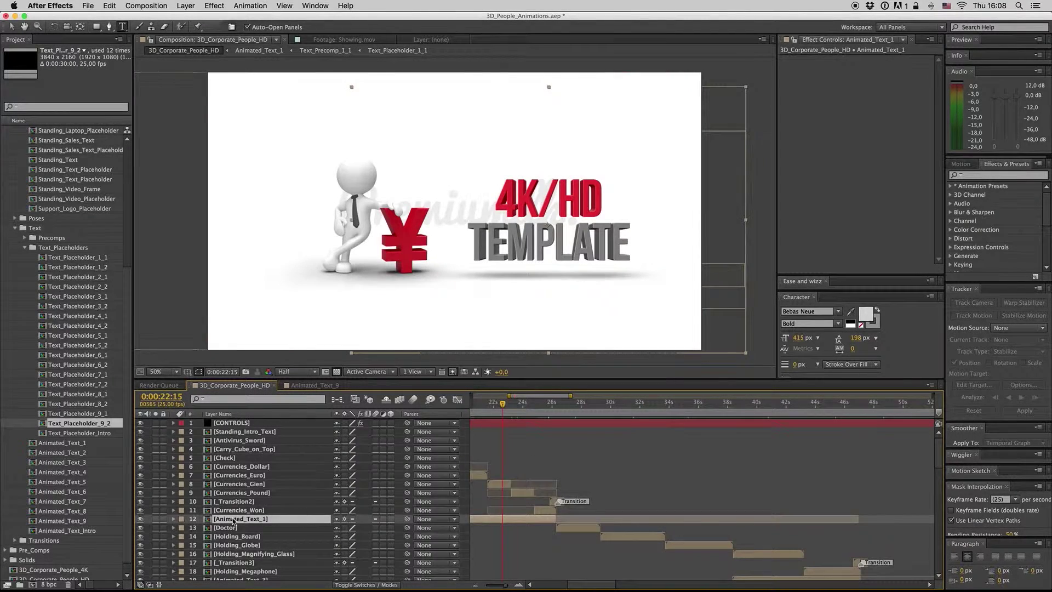
double_click(79, 521)
click(550, 406)
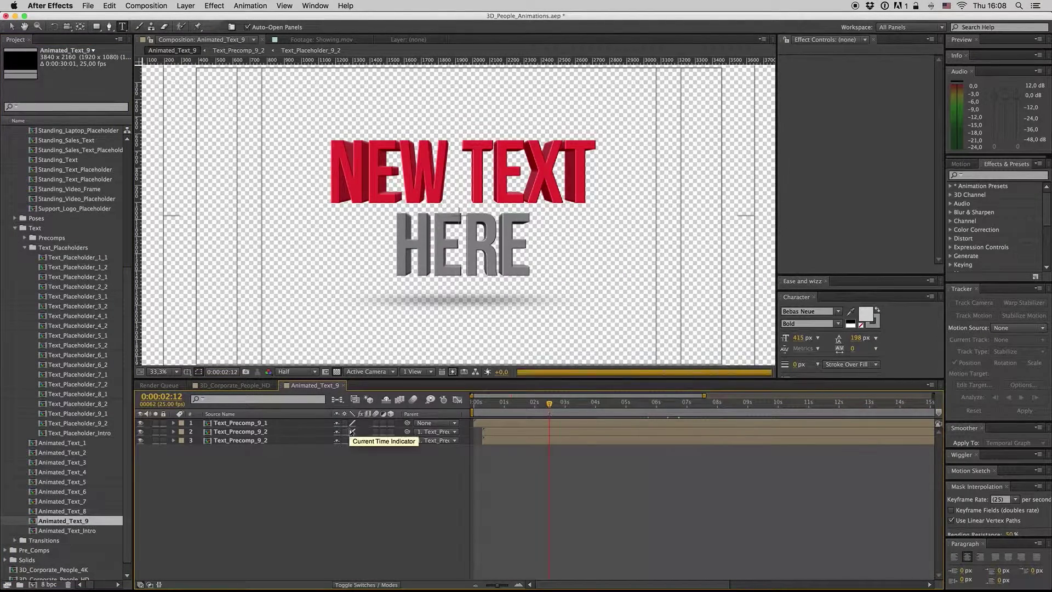
click(345, 386)
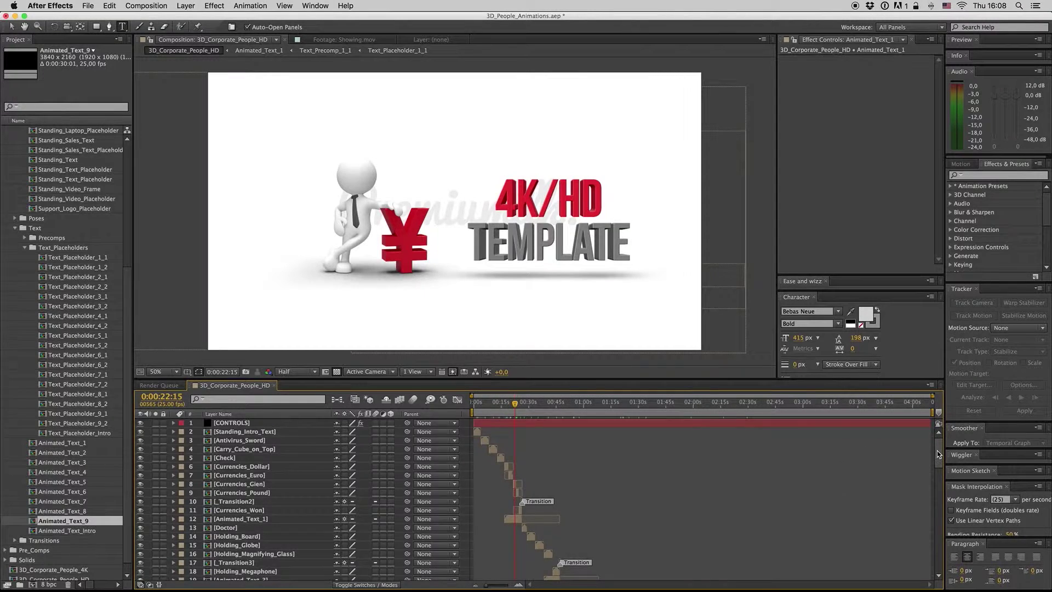
Step: Preview the final scenes of 3D_Corporate_People_HD, moving the playhead through to 0:04:01:09
drag(938, 444, 936, 570)
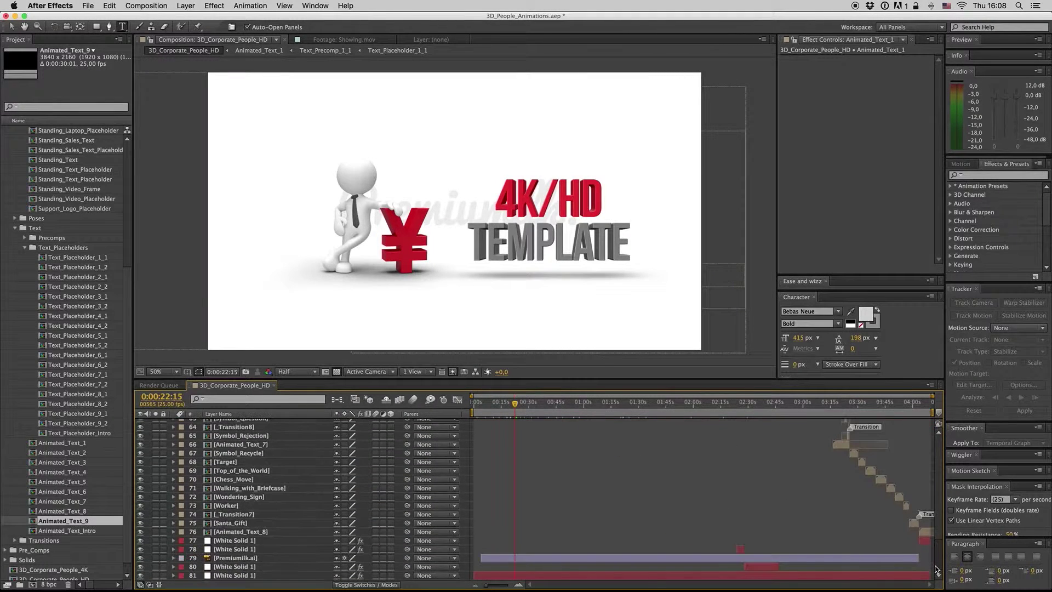
click(870, 402)
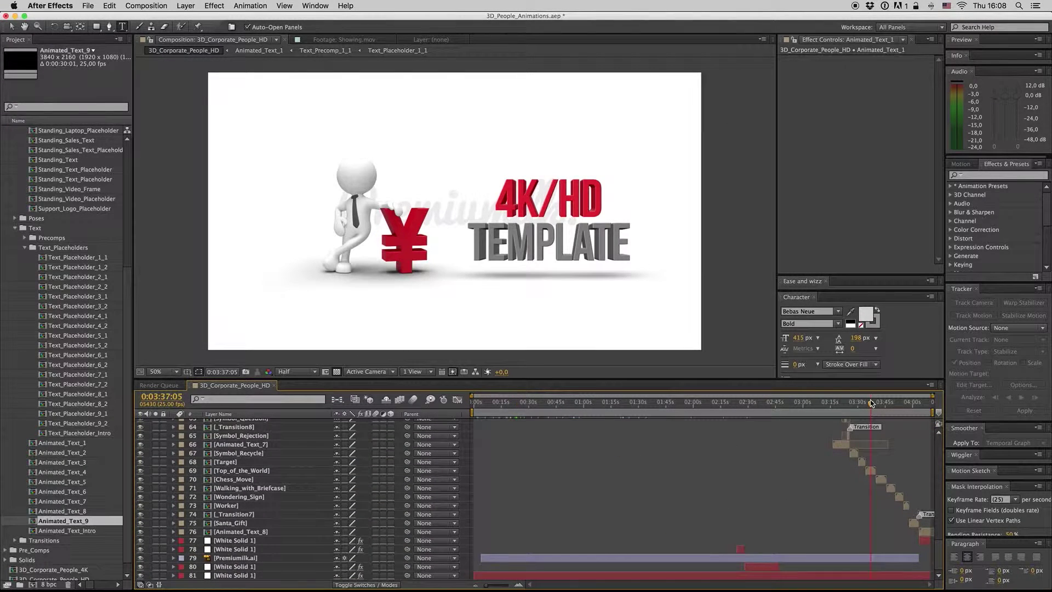
click(916, 405)
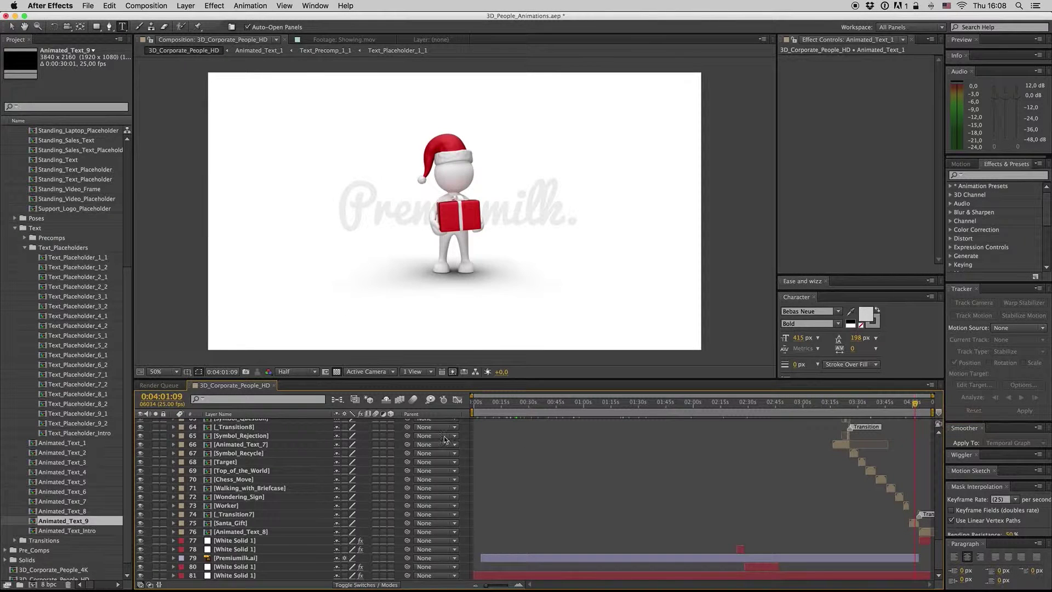
Step: Collapse the Text_Placeholders, Placeholders and Content folders in the project
click(25, 247)
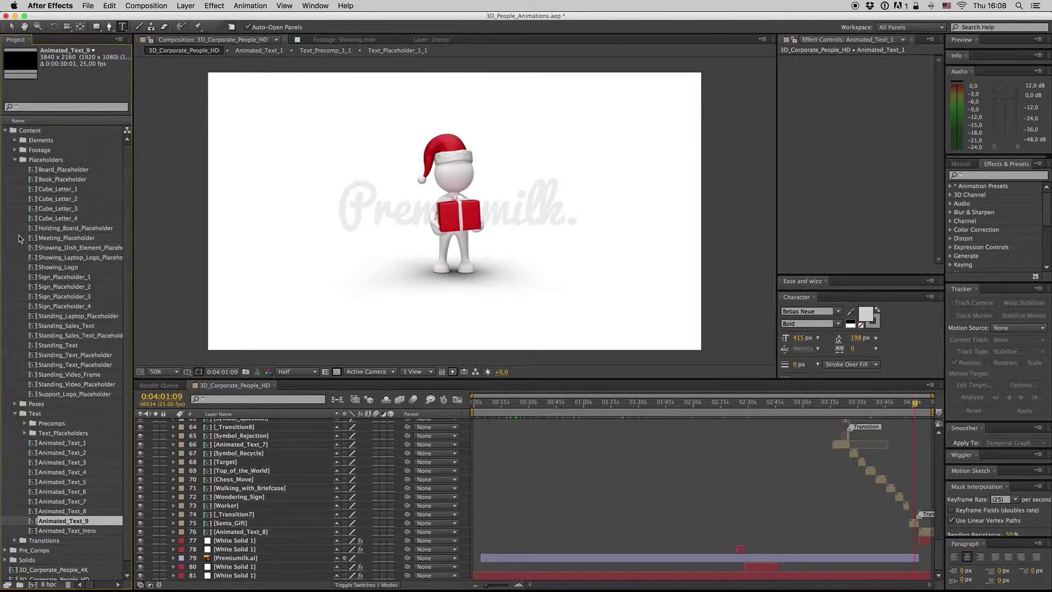
click(16, 160)
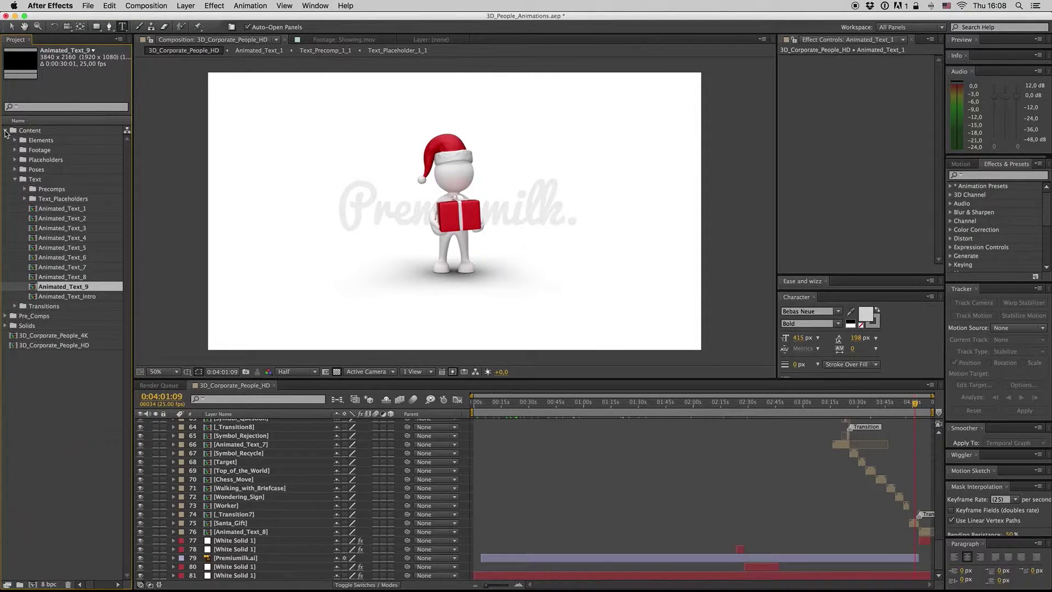
click(6, 130)
Step: Open the 3D_Corporate_People_4K composition, show the CONTROLS layer's effects and preview the currency scene at 0:00:19:19
click(52, 170)
double_click(52, 160)
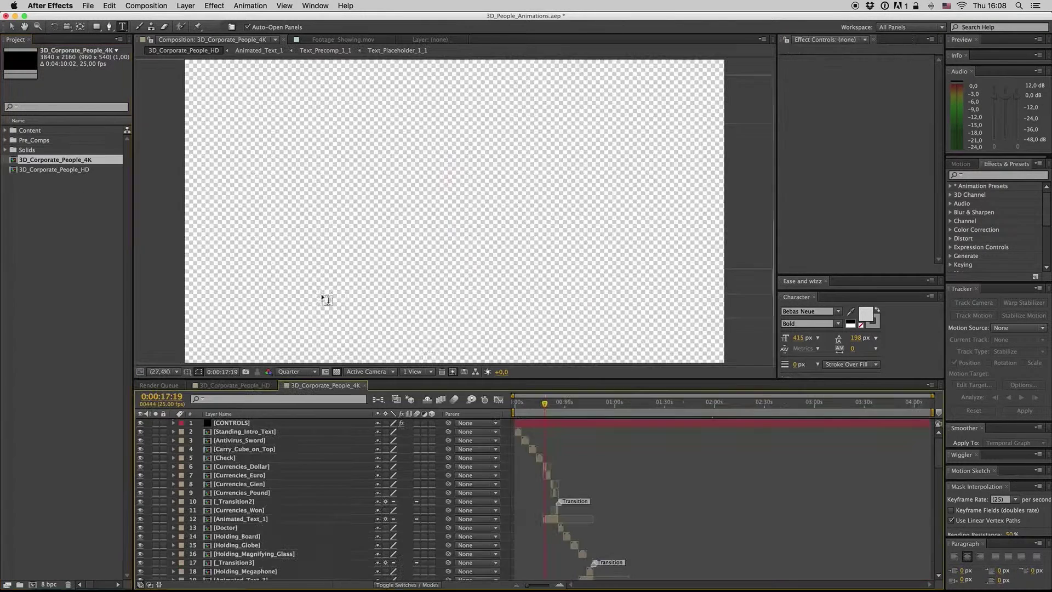
click(552, 421)
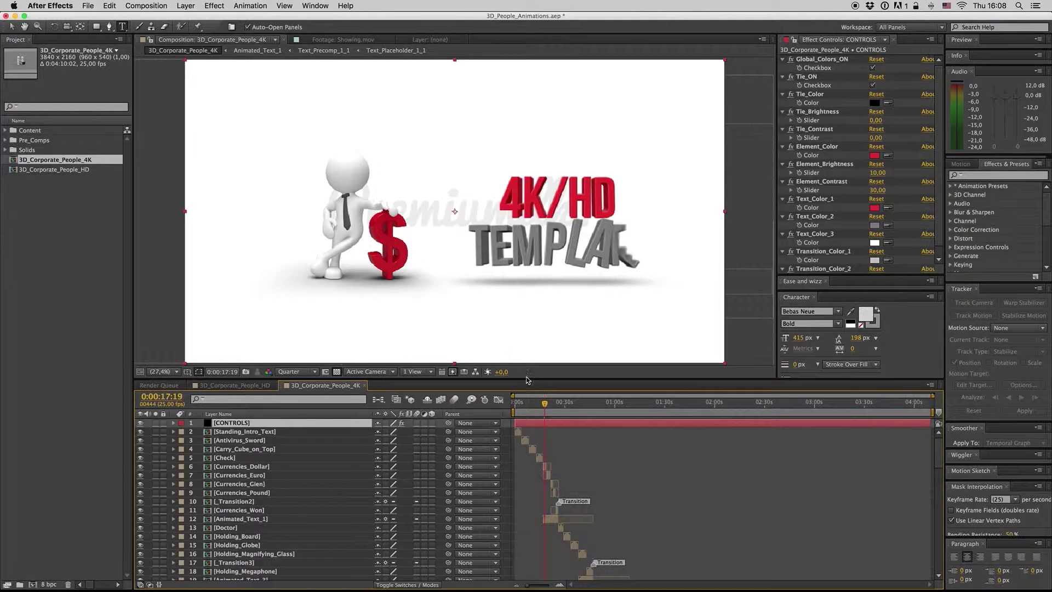
click(535, 404)
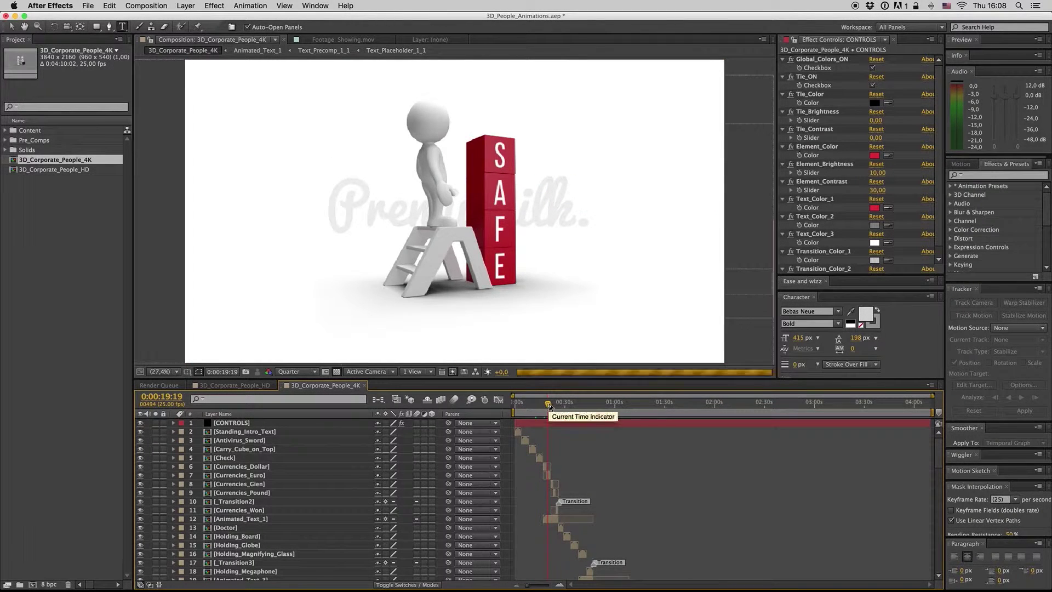
click(547, 405)
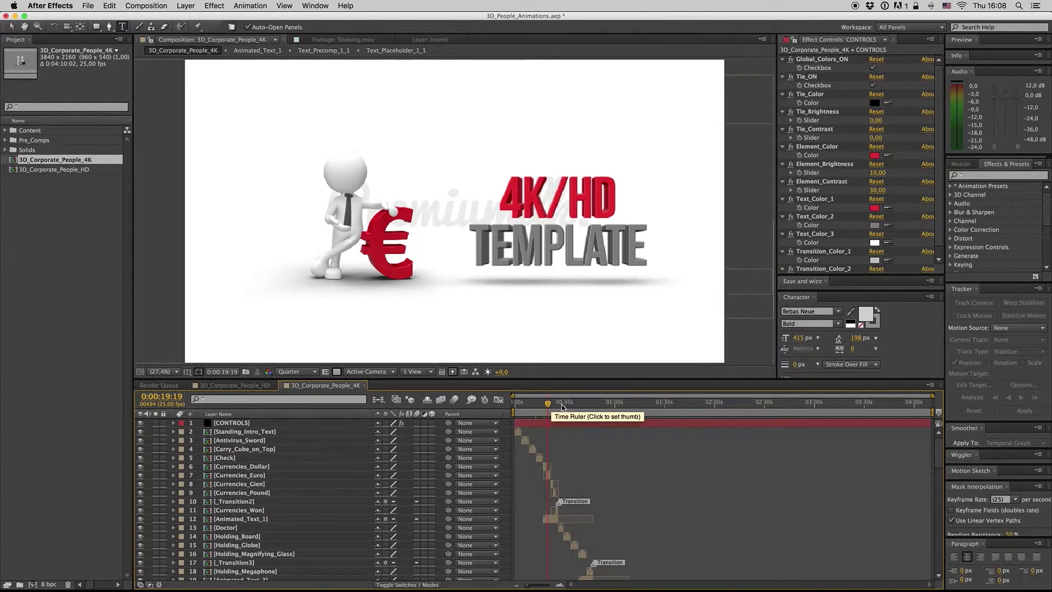